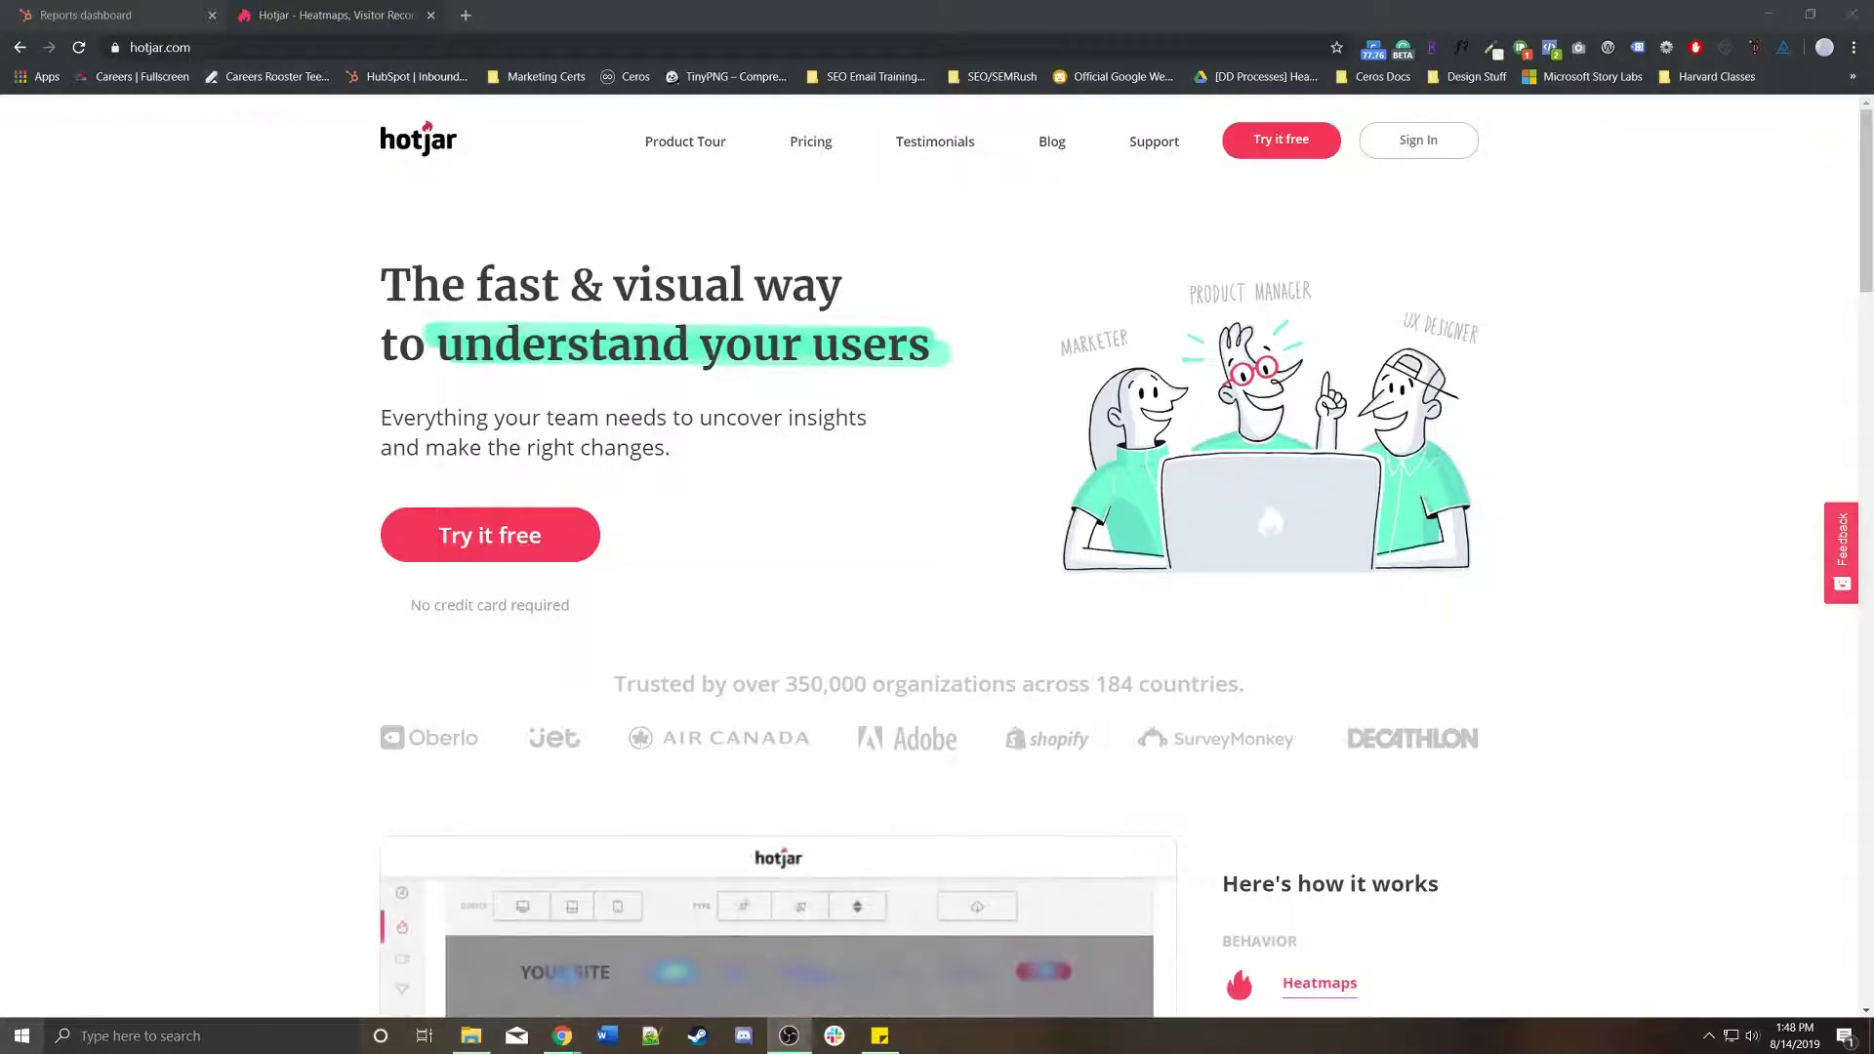
Look through the Hotjar homepage, covering the product features, target audiences, testimonials, supported platforms and footer.
{"action": "scroll", "coordinate": [937, 556], "scroll_direction": "down", "scroll_amount": 3}
{"action": "scroll", "coordinate": [937, 557], "scroll_direction": "down", "scroll_amount": 2}
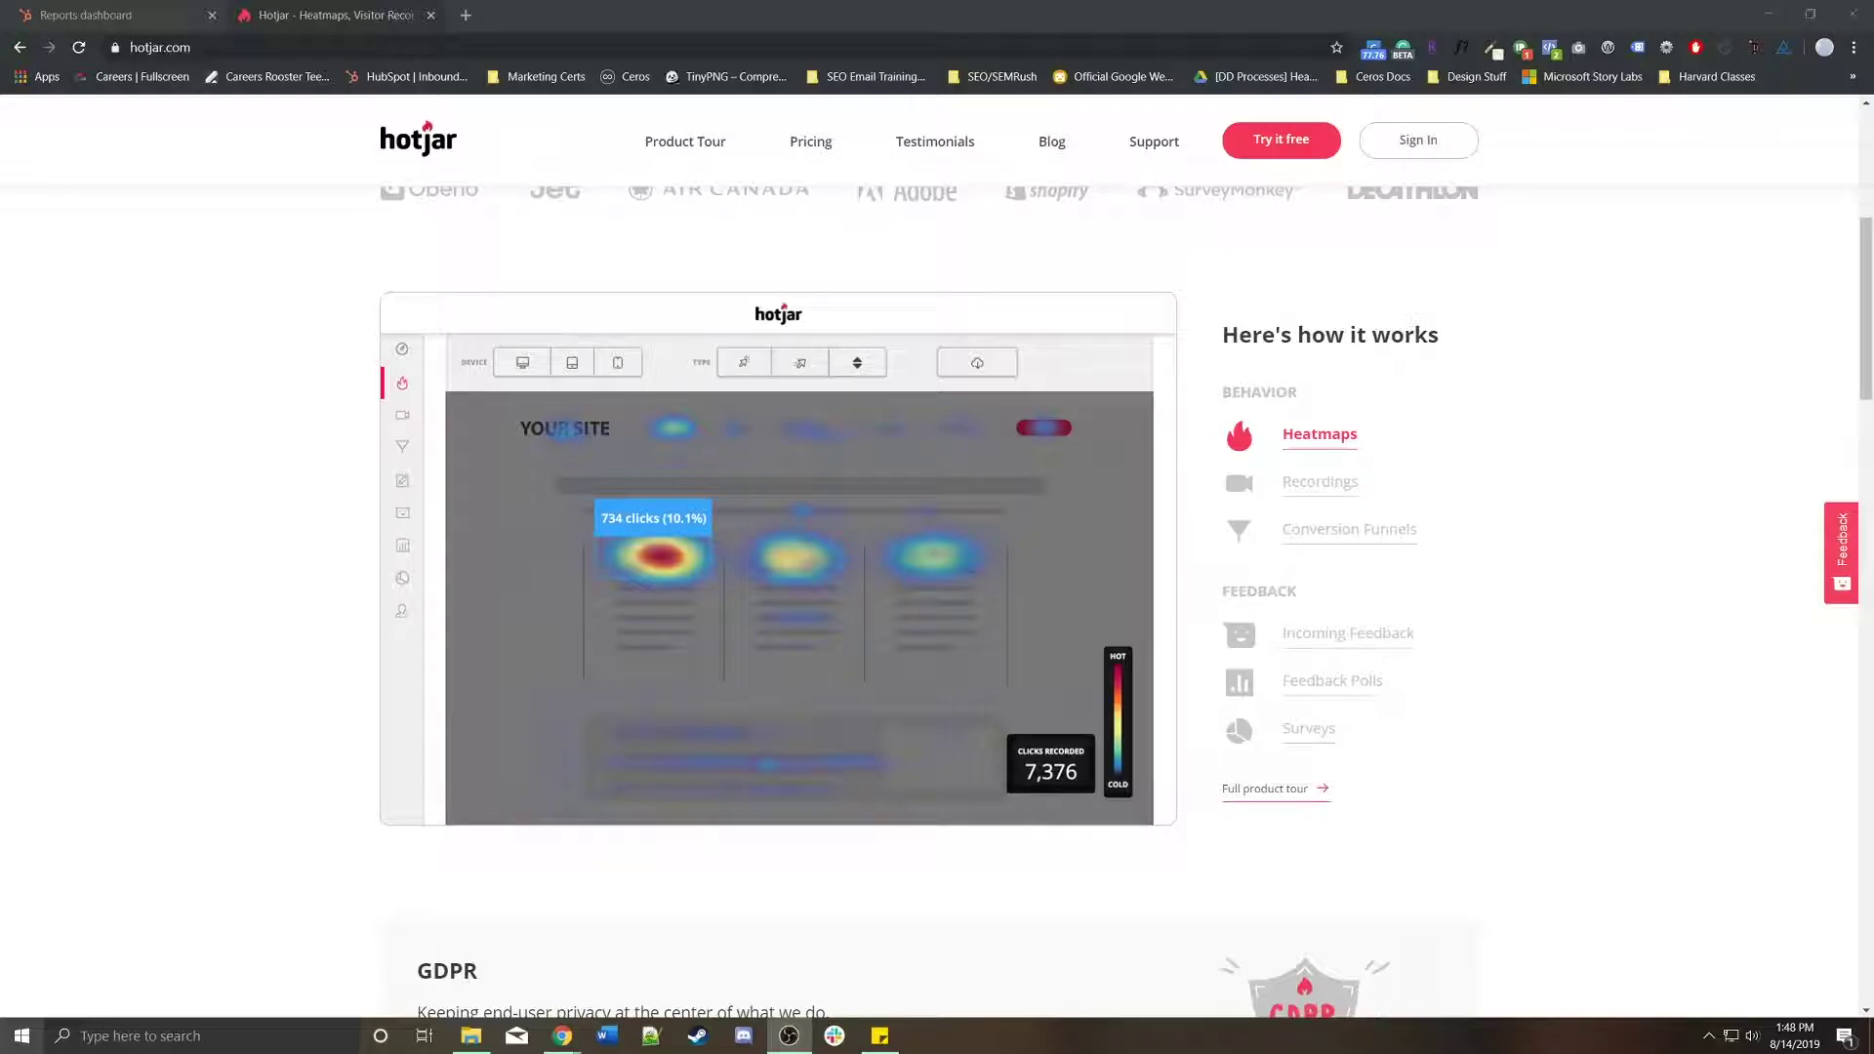
{"action": "scroll", "coordinate": [937, 556], "scroll_direction": "down", "scroll_amount": 1}
{"action": "scroll", "coordinate": [937, 557], "scroll_direction": "down", "scroll_amount": 1}
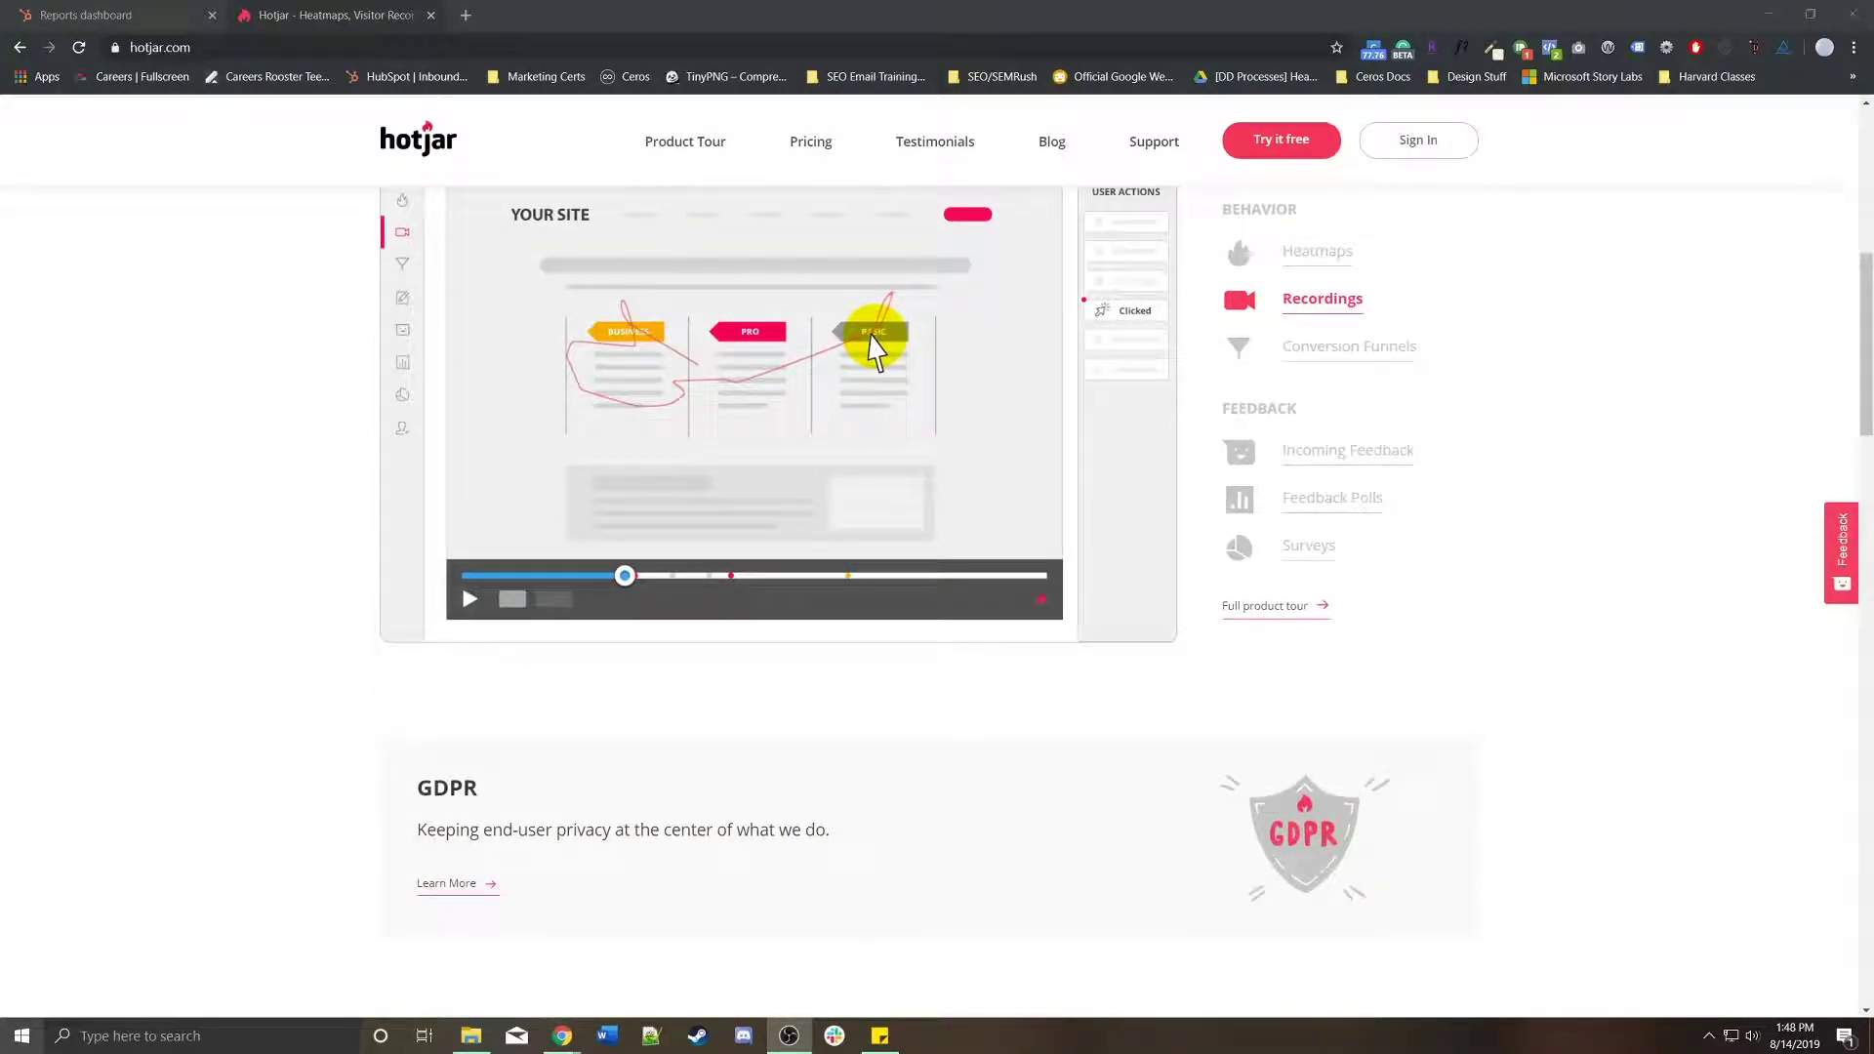
{"action": "scroll", "coordinate": [937, 557], "scroll_direction": "down", "scroll_amount": 2}
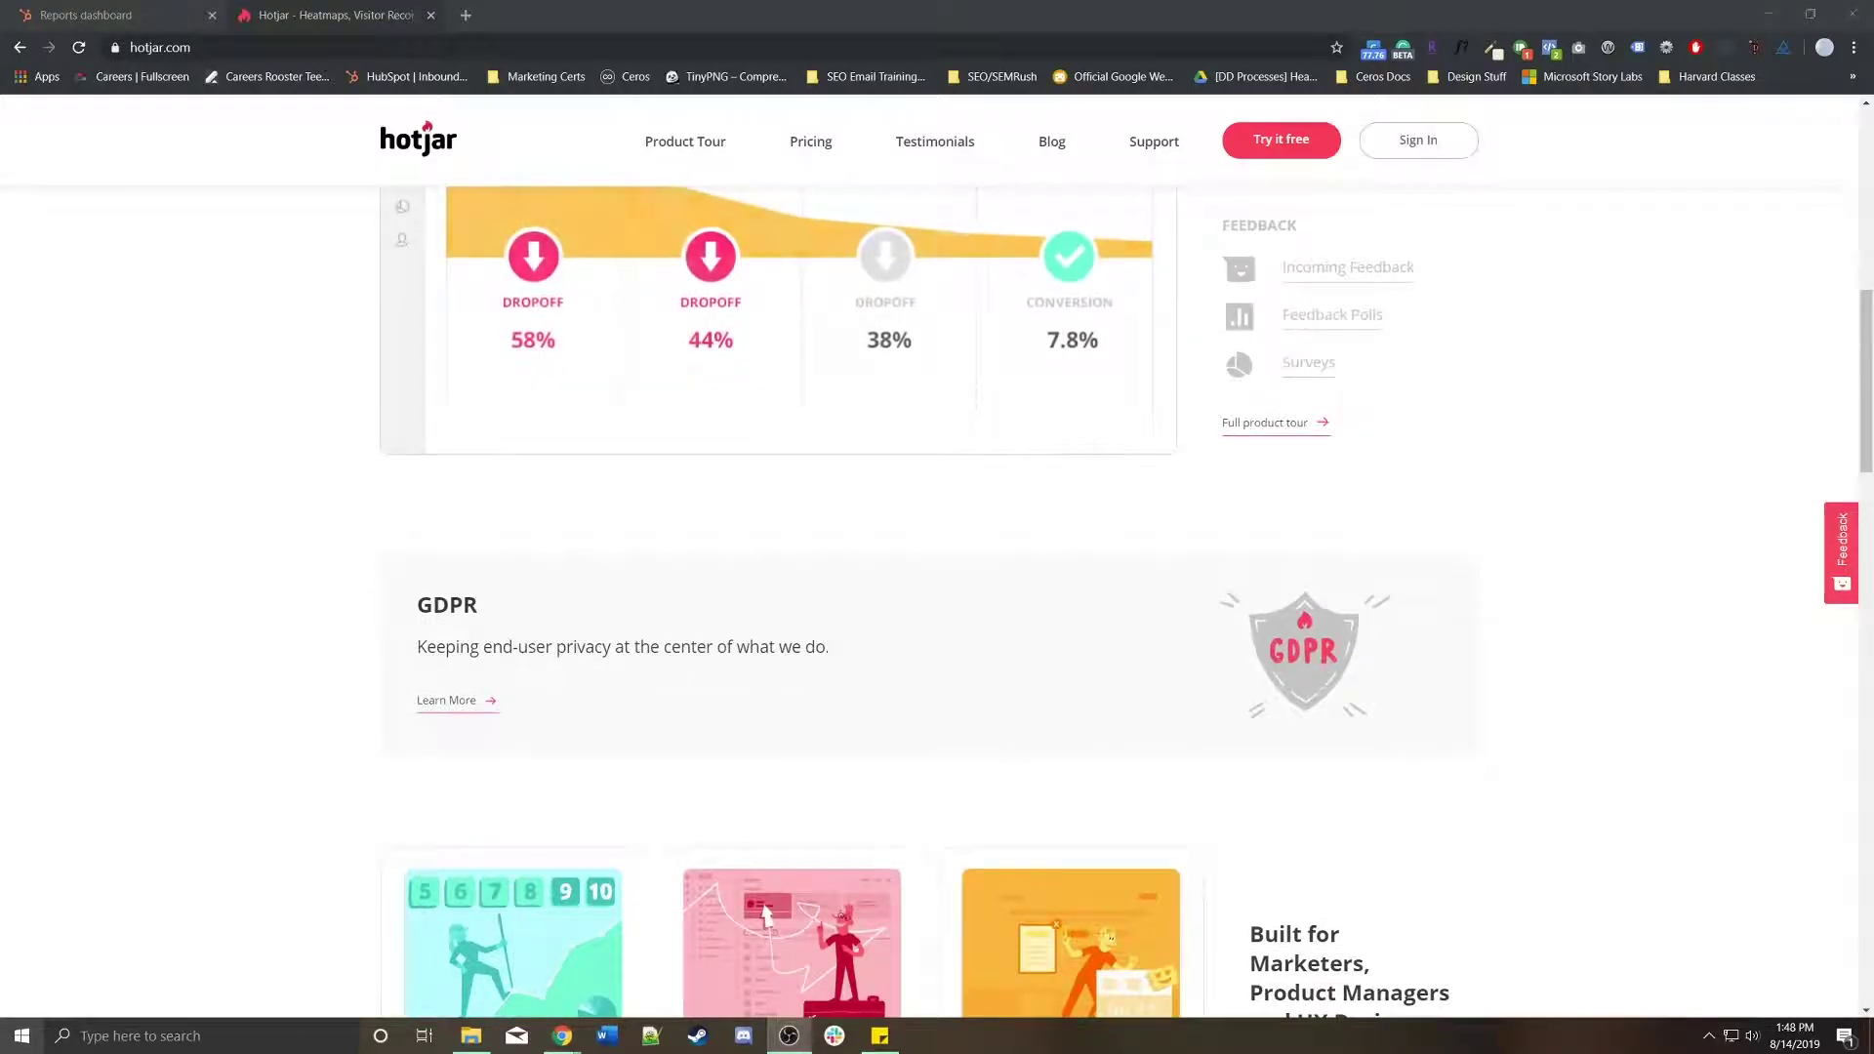
{"action": "scroll", "coordinate": [937, 601], "scroll_direction": "down", "scroll_amount": 4}
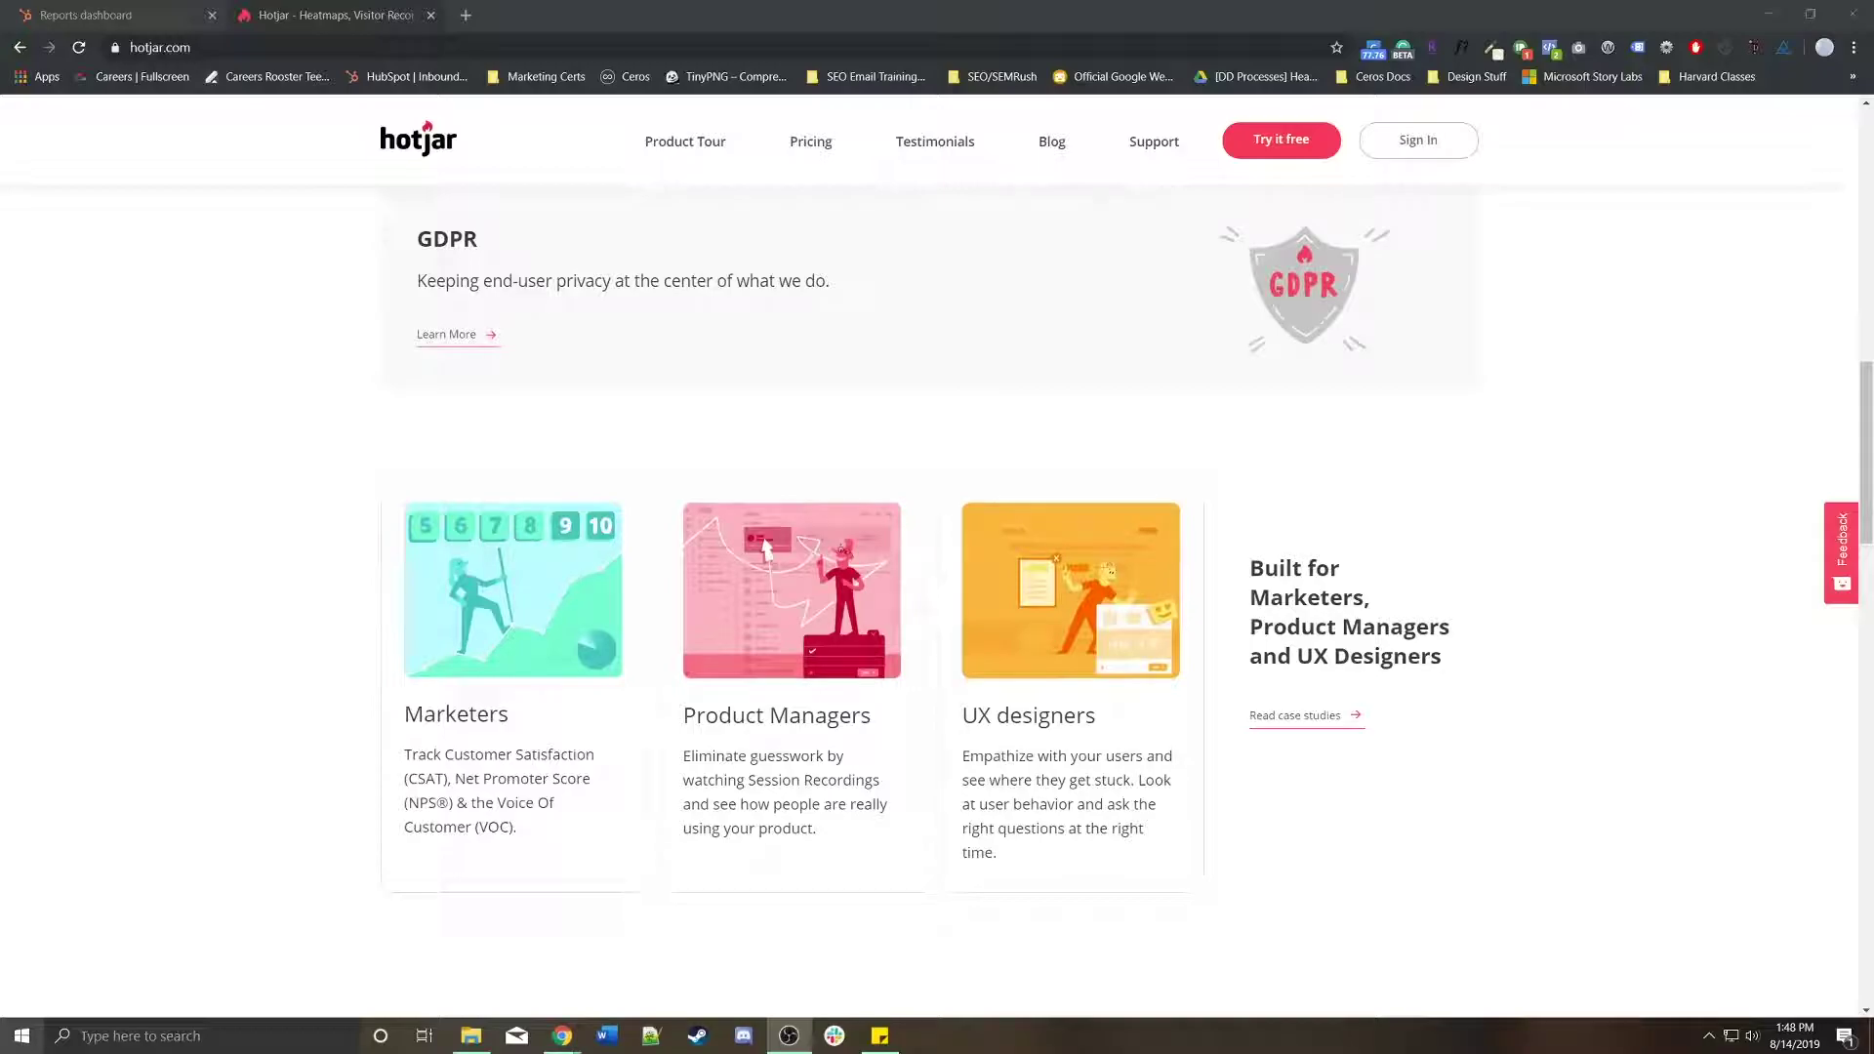
{"action": "scroll", "coordinate": [937, 557], "scroll_direction": "down", "scroll_amount": 2}
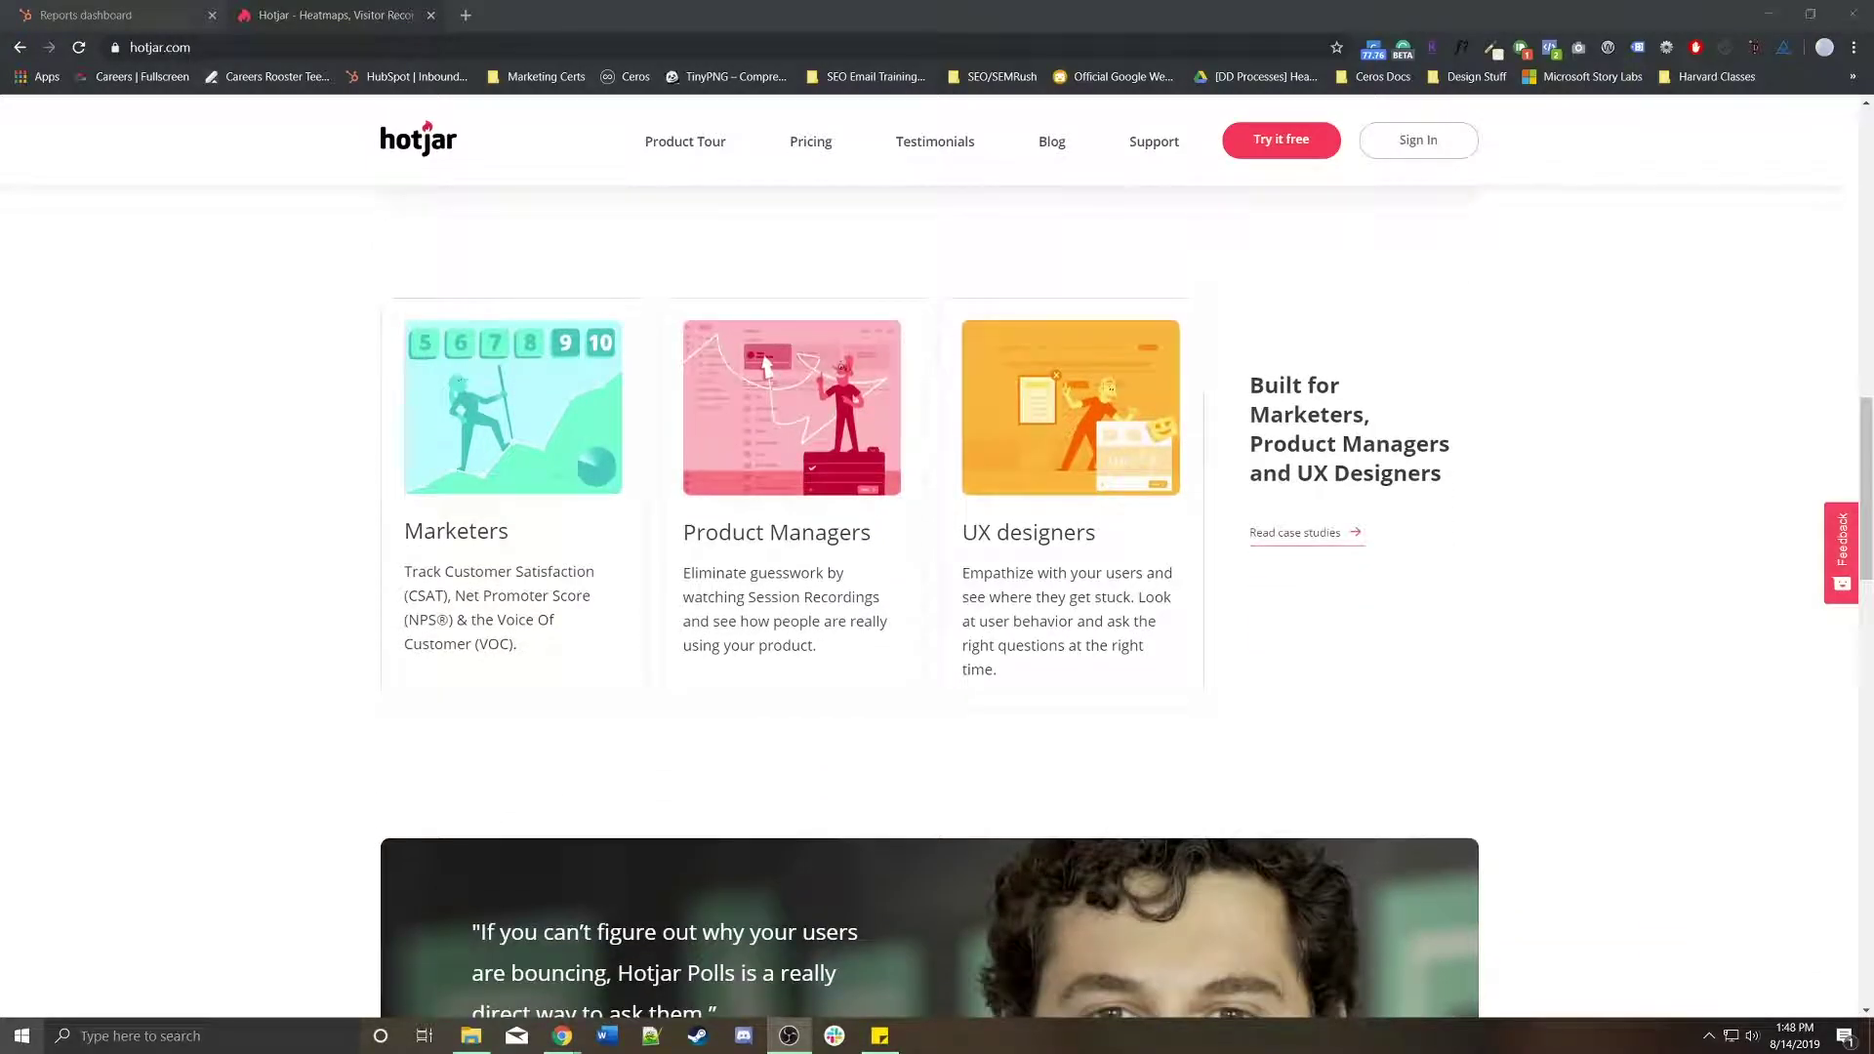
{"action": "scroll", "coordinate": [937, 601], "scroll_direction": "down", "scroll_amount": 3}
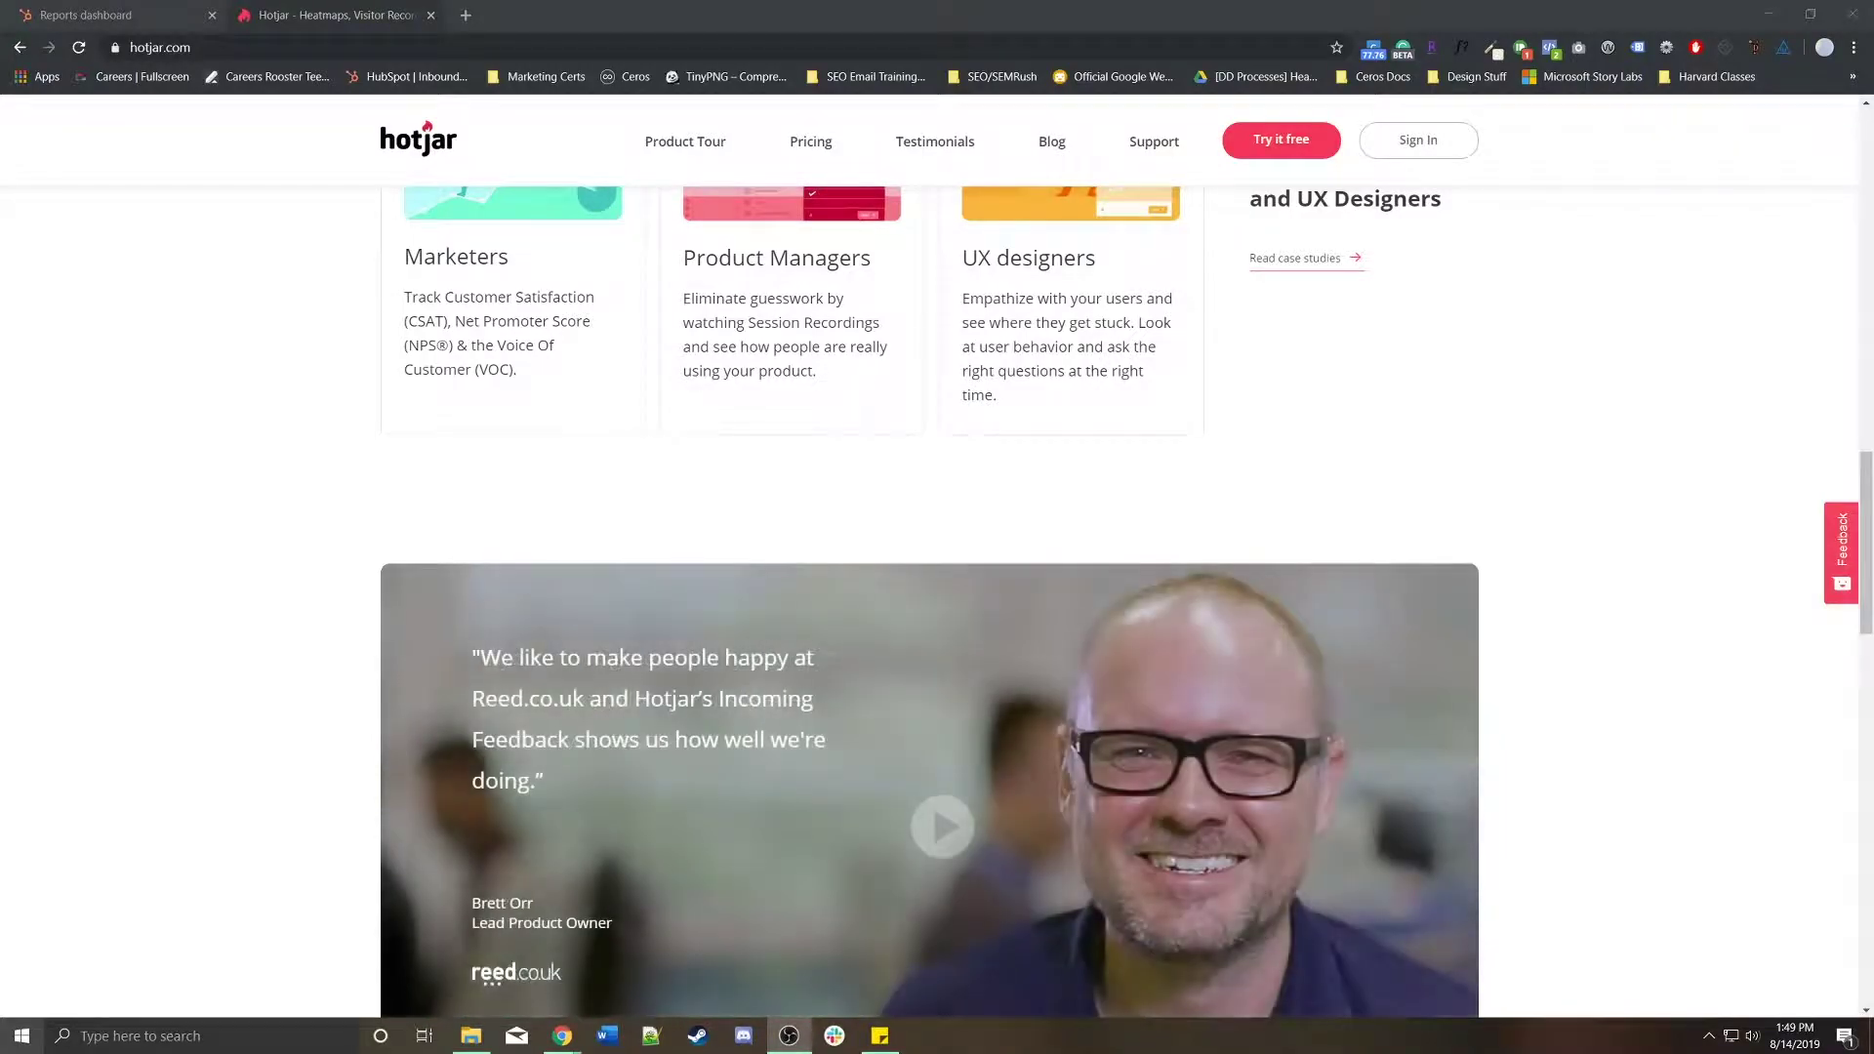
{"action": "scroll", "coordinate": [937, 601], "scroll_direction": "down", "scroll_amount": 2}
{"action": "scroll", "coordinate": [937, 601], "scroll_direction": "down", "scroll_amount": 6}
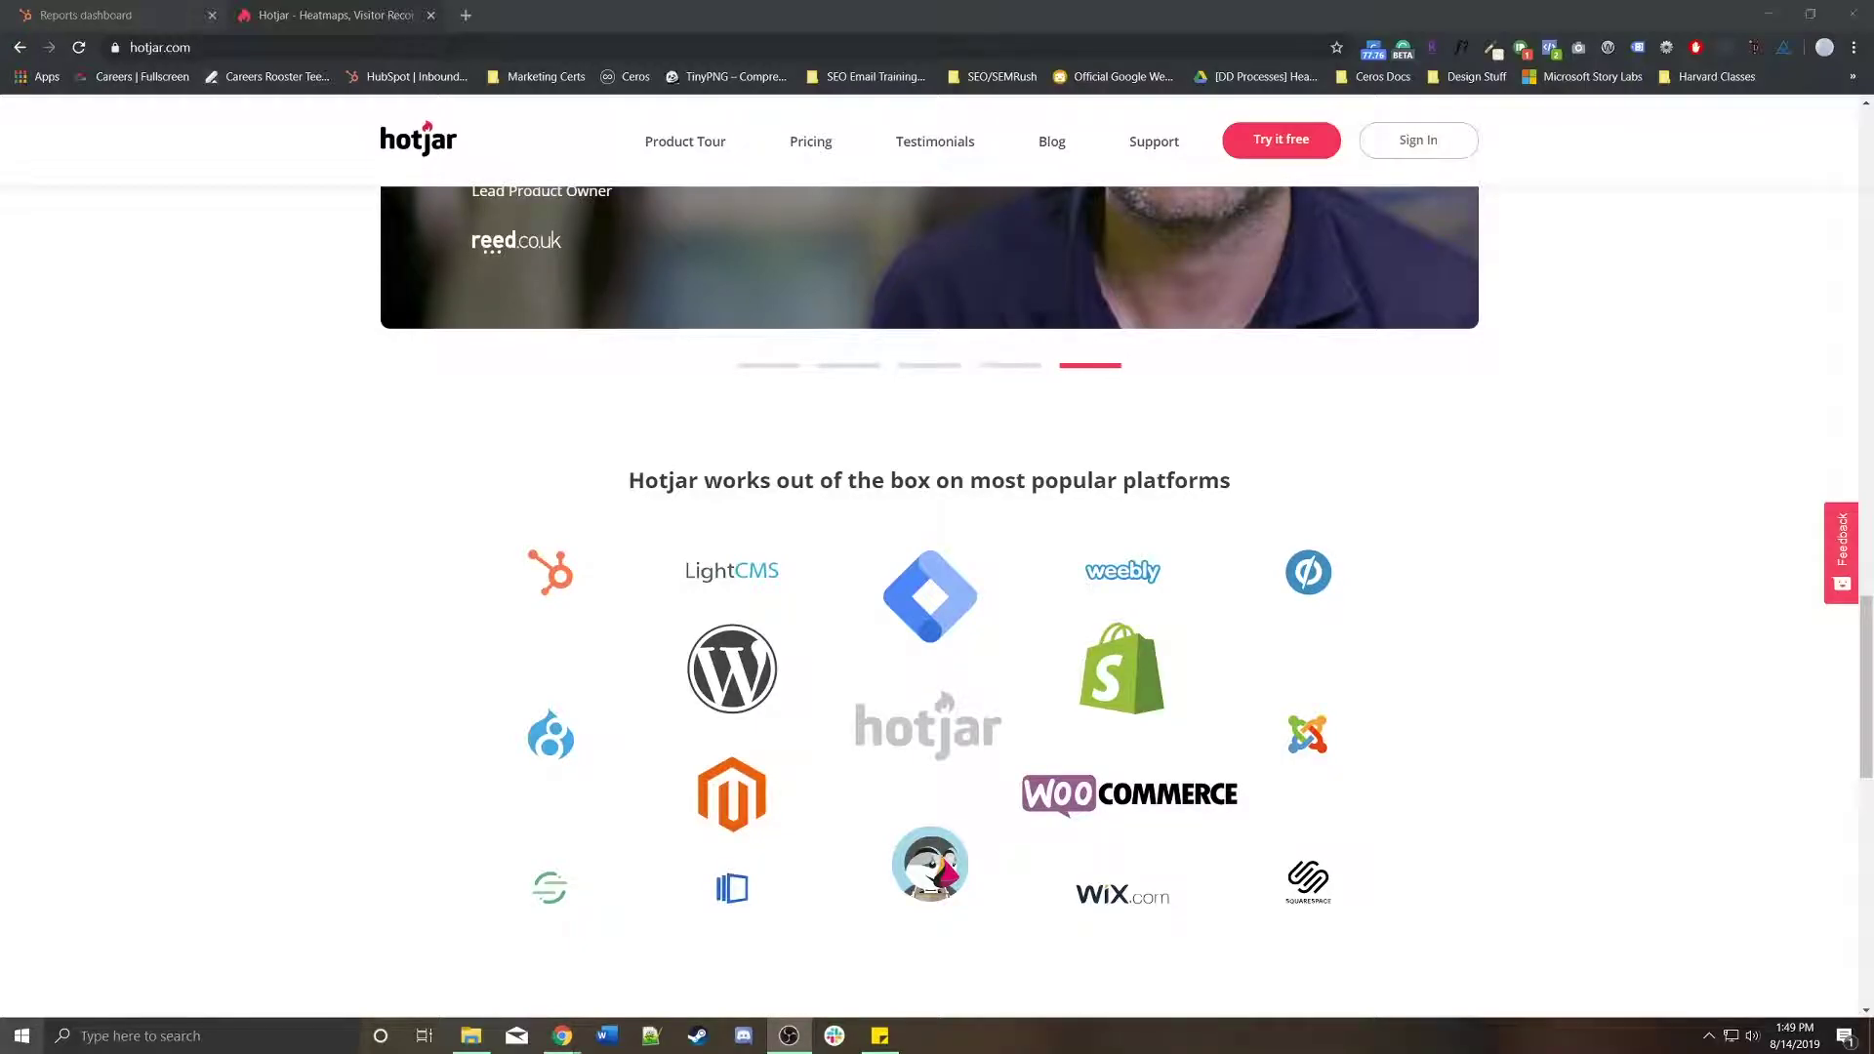
{"action": "scroll", "coordinate": [937, 601], "scroll_direction": "down", "scroll_amount": 5}
{"action": "scroll", "coordinate": [937, 601], "scroll_direction": "down", "scroll_amount": 1}
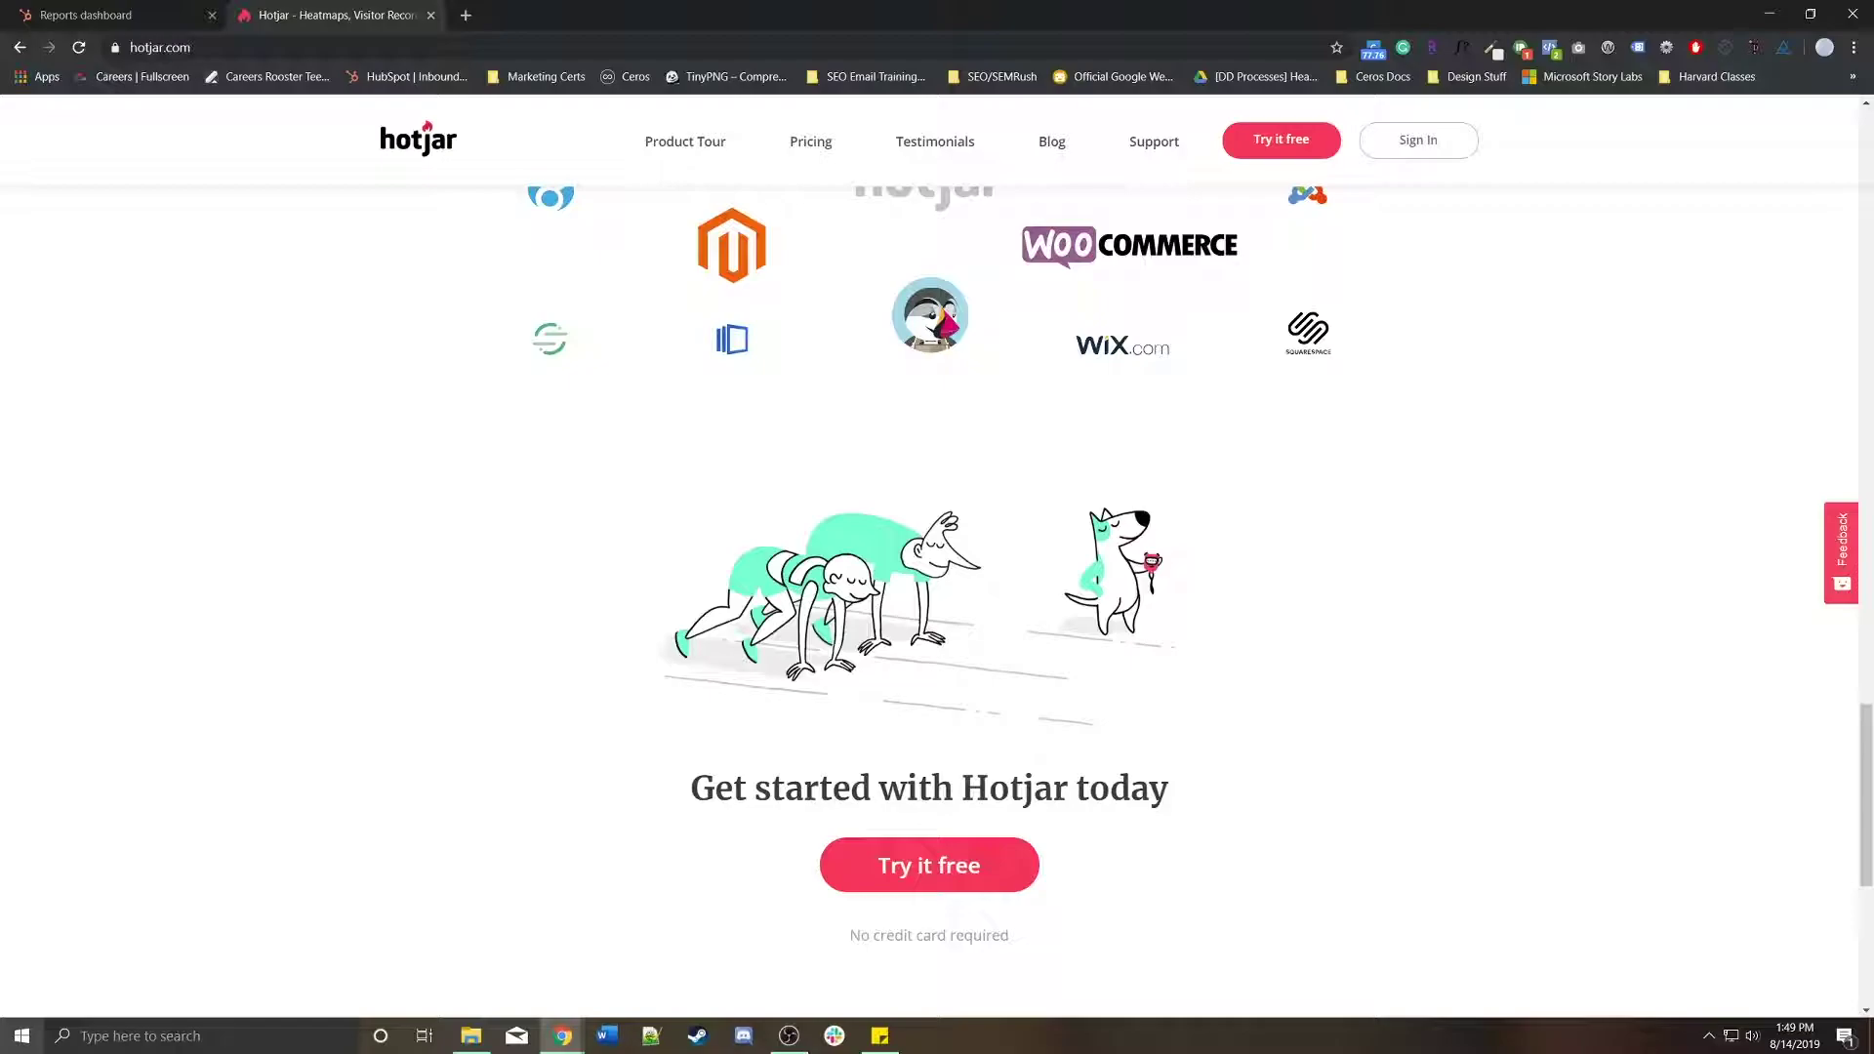
{"action": "scroll", "coordinate": [937, 585], "scroll_direction": "down", "scroll_amount": 4}
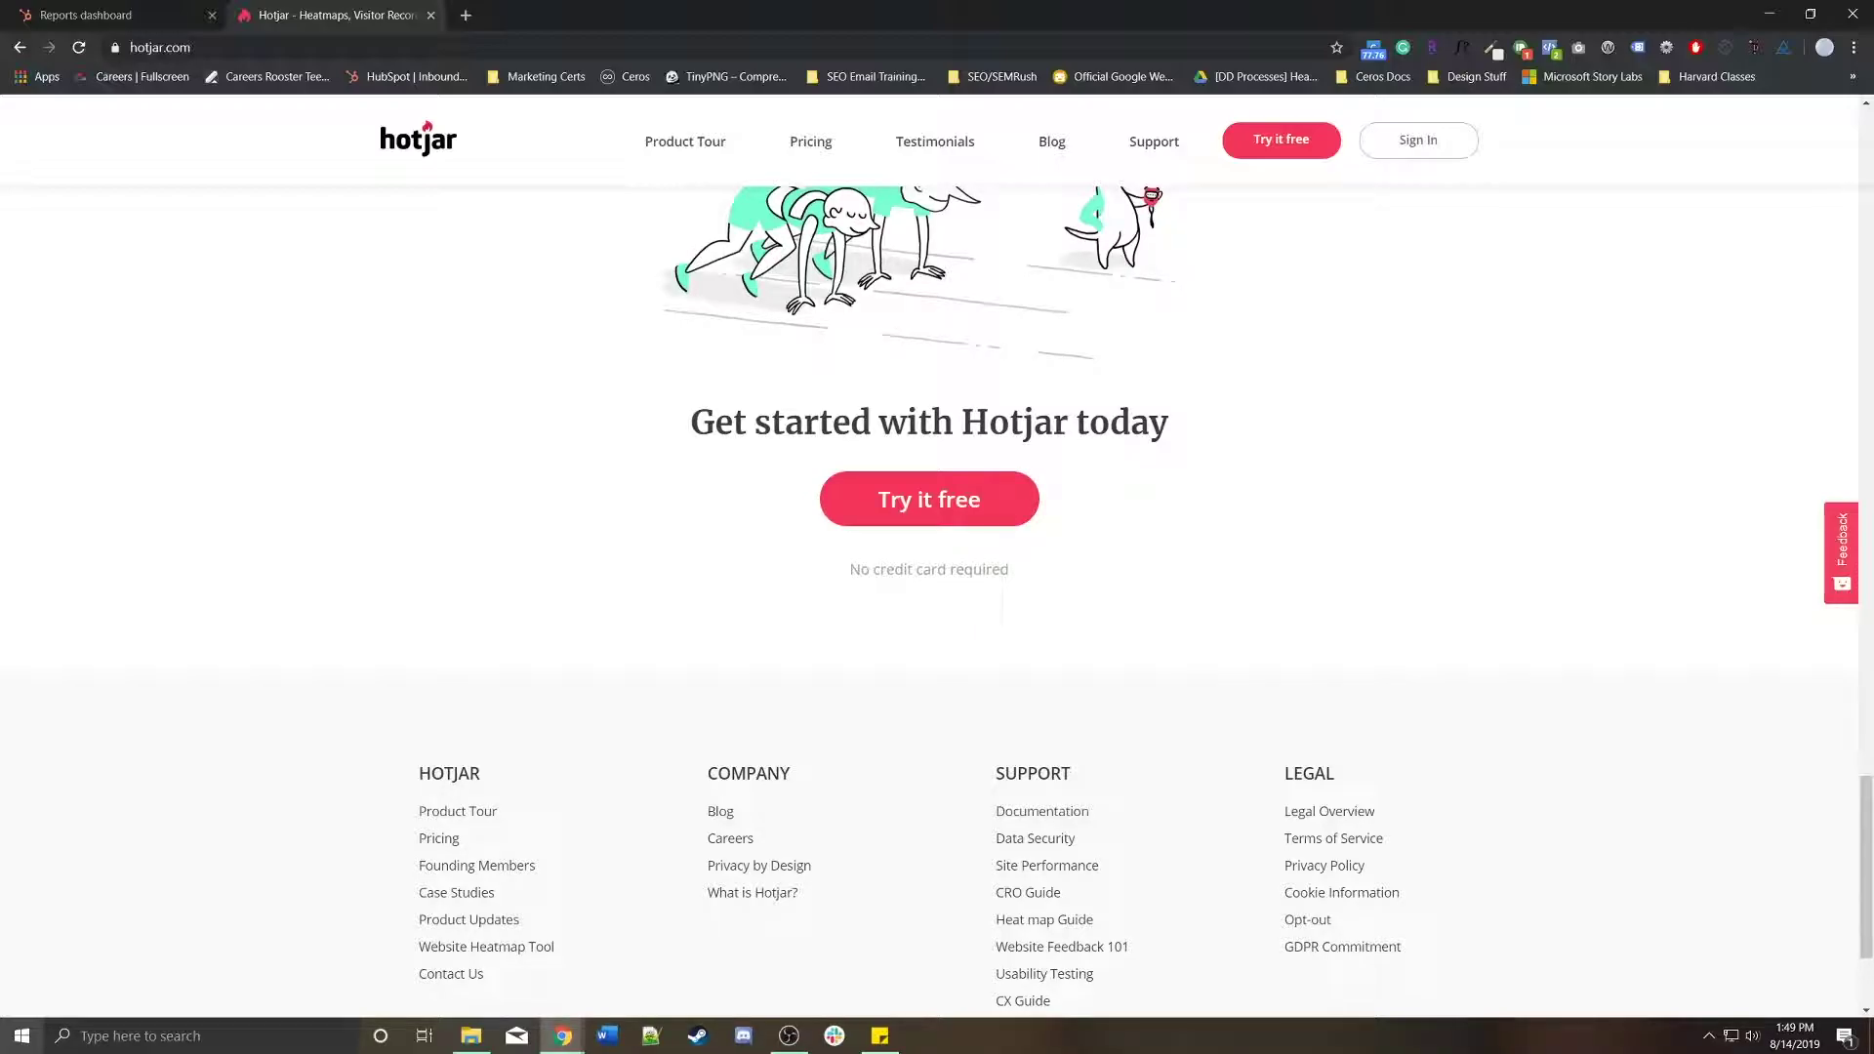
{"action": "scroll", "coordinate": [937, 585], "scroll_direction": "up", "scroll_amount": 10}
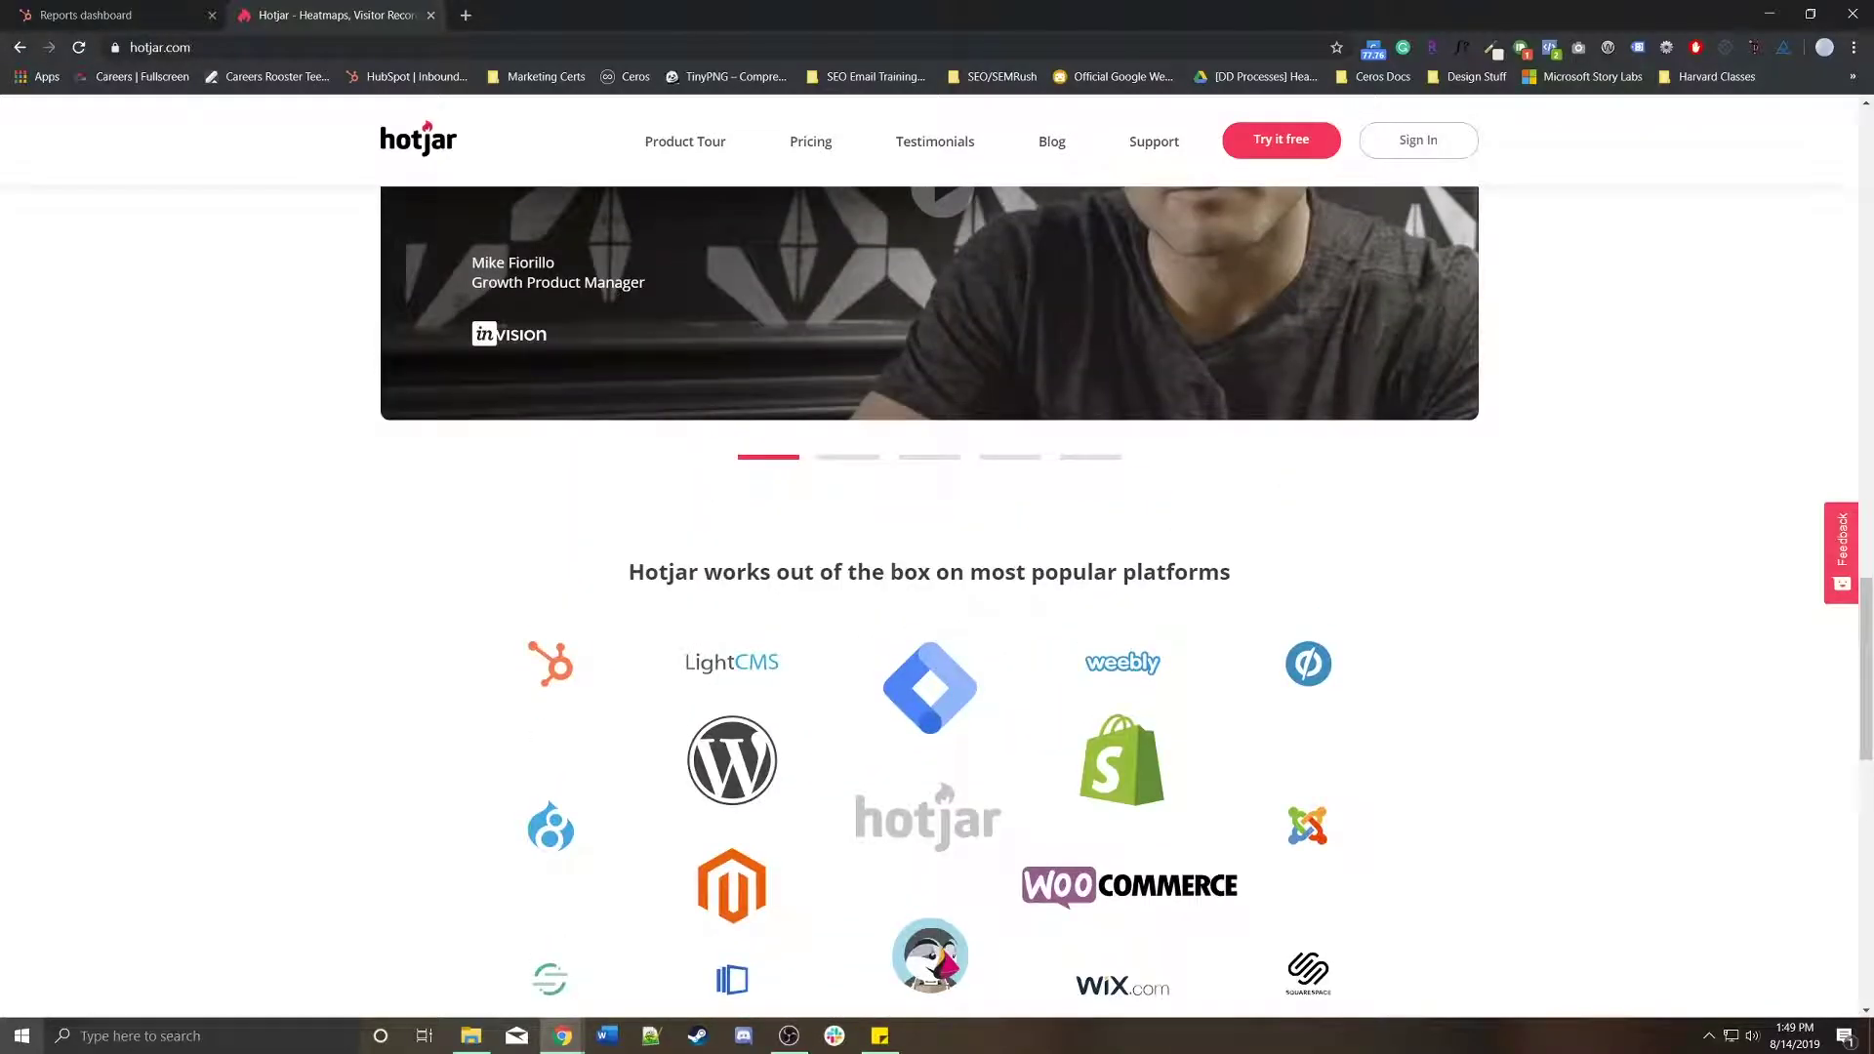
{"action": "scroll", "coordinate": [937, 586], "scroll_direction": "up", "scroll_amount": 15}
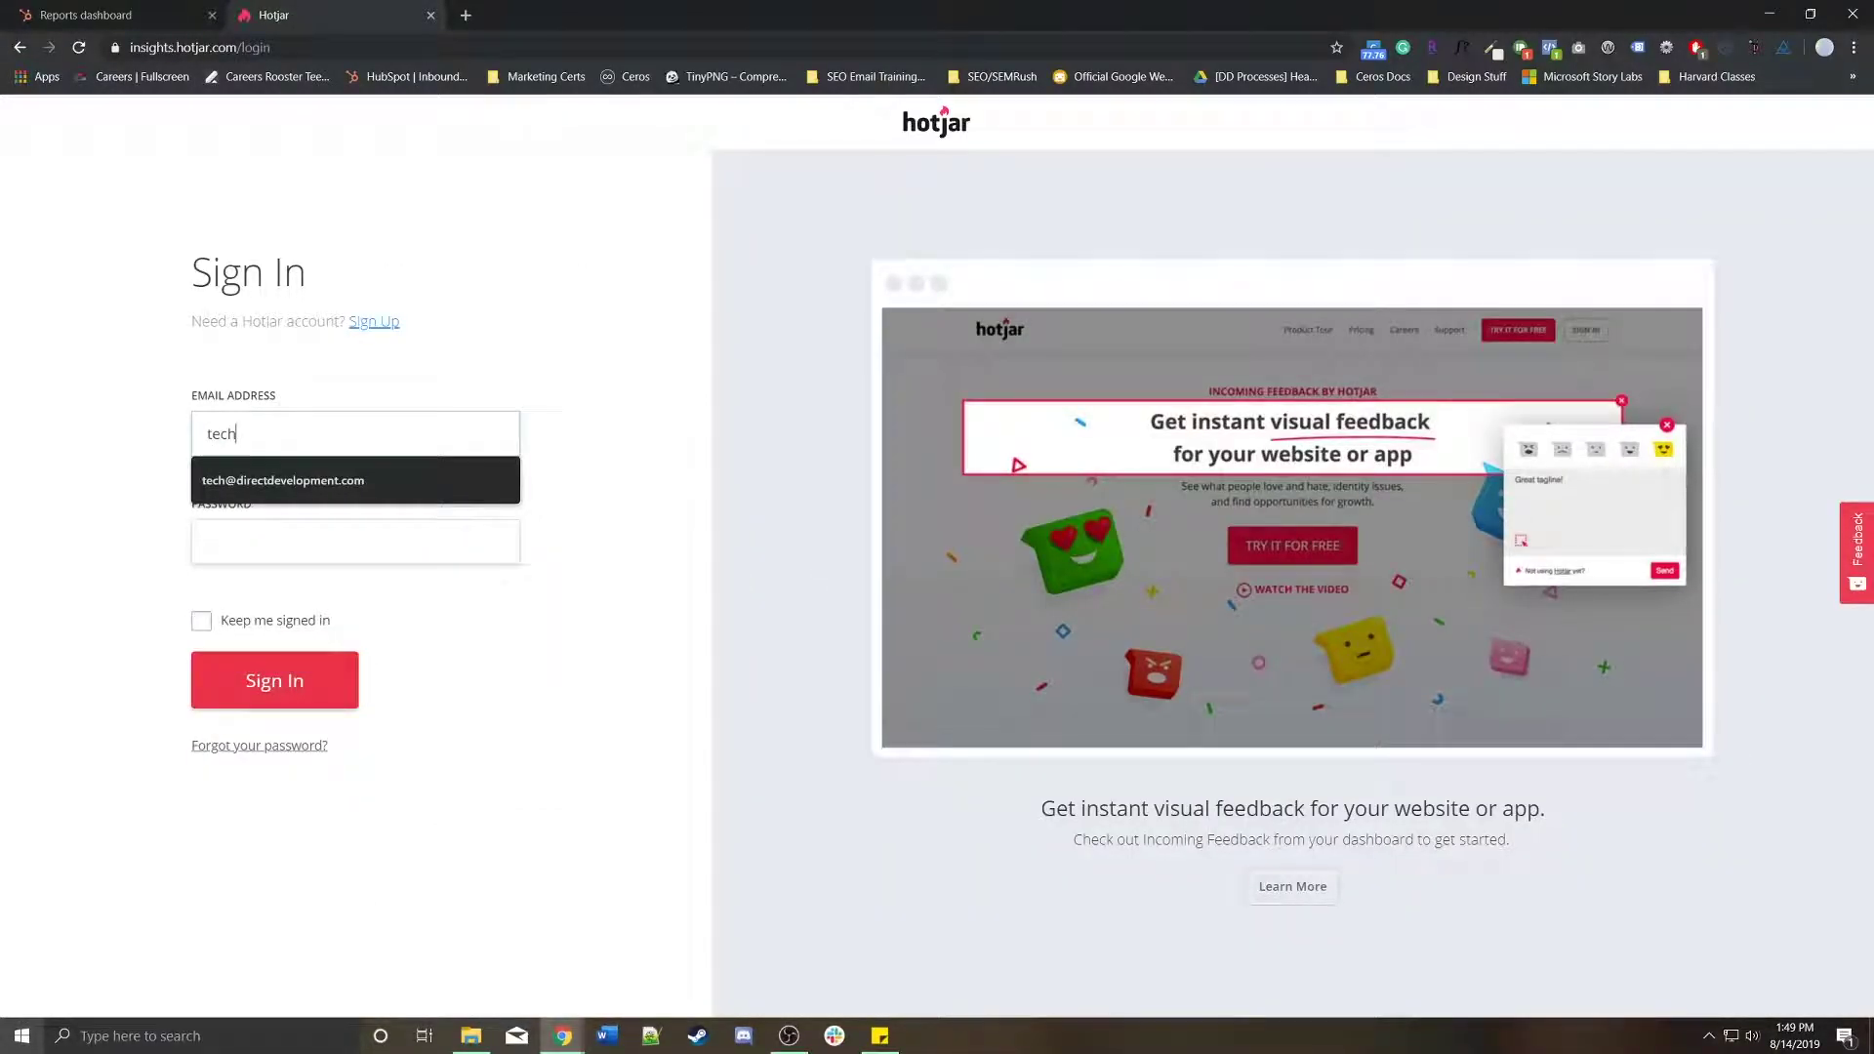
Sign in to Hotjar with the account's e-mail address and password.
{"action": "type", "text": "@directdevelopment.com"}
{"action": "key", "text": "Down"}
{"action": "key", "text": "Tab"}
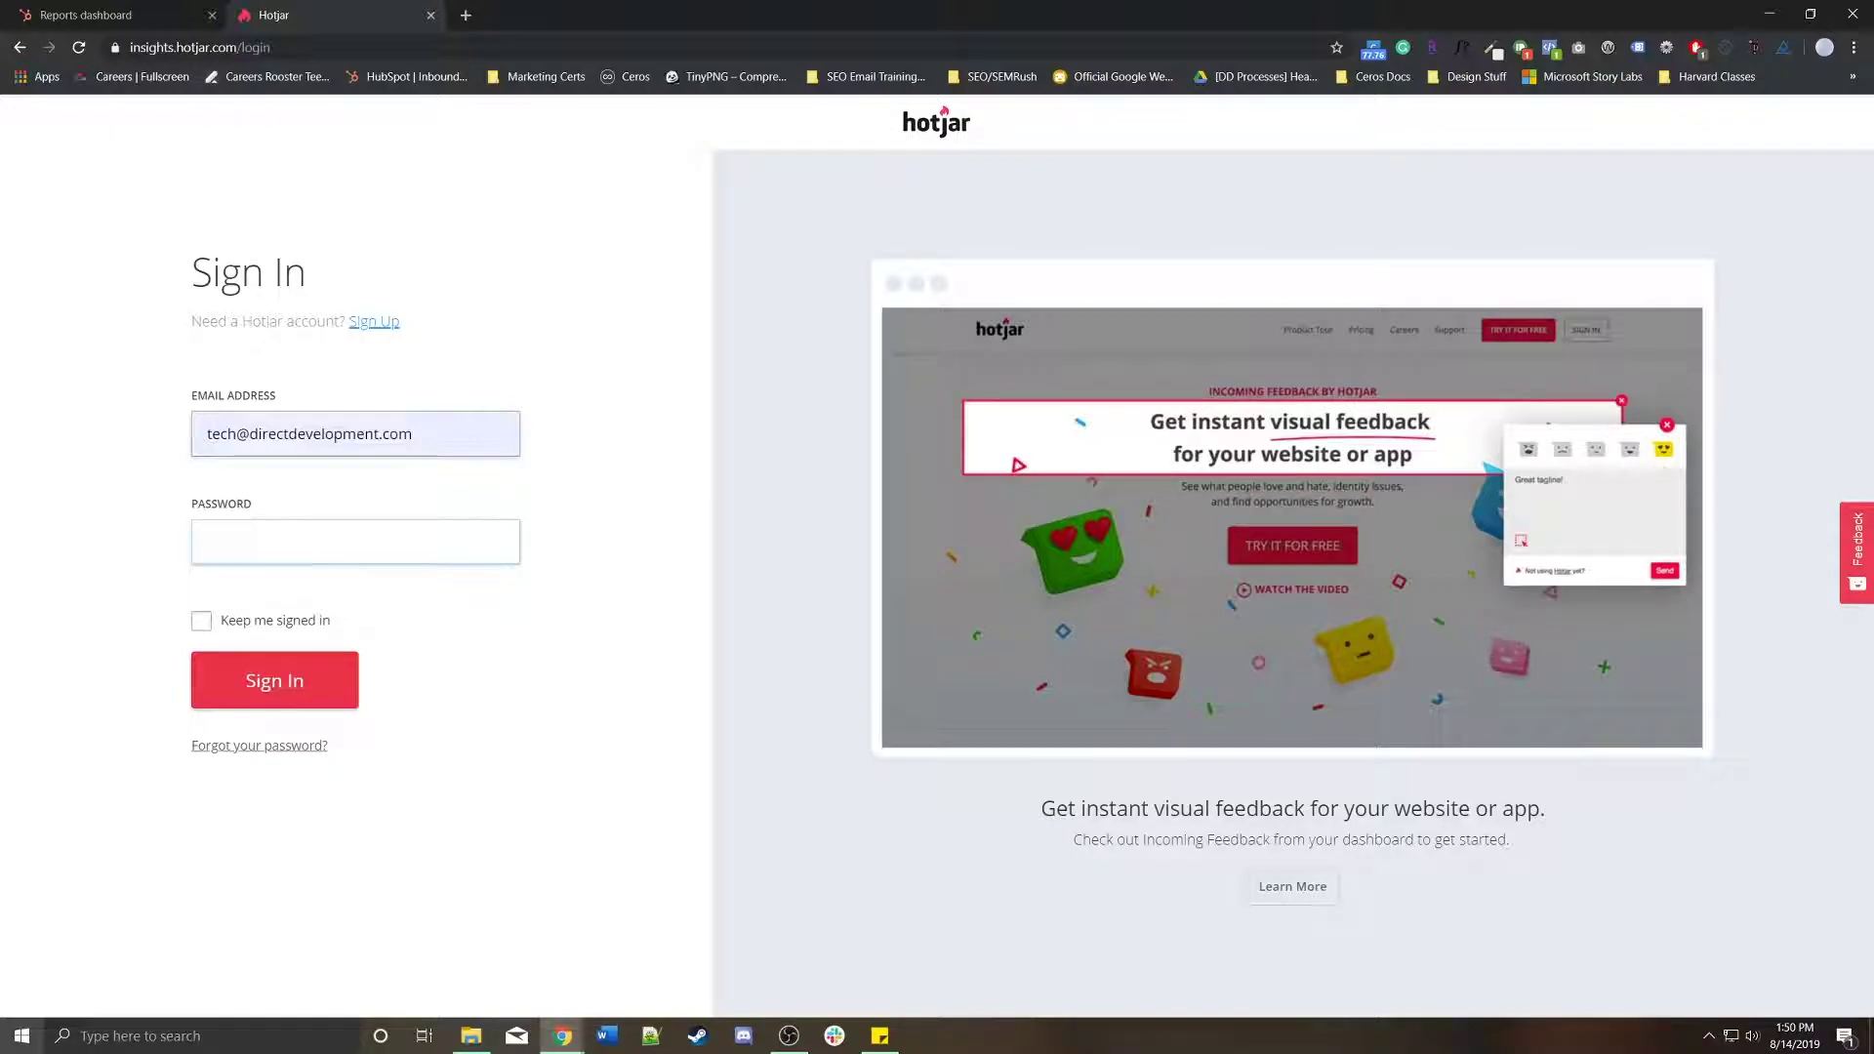
{"action": "type", "text": "•••••••••••"}
{"action": "key", "text": "Return"}
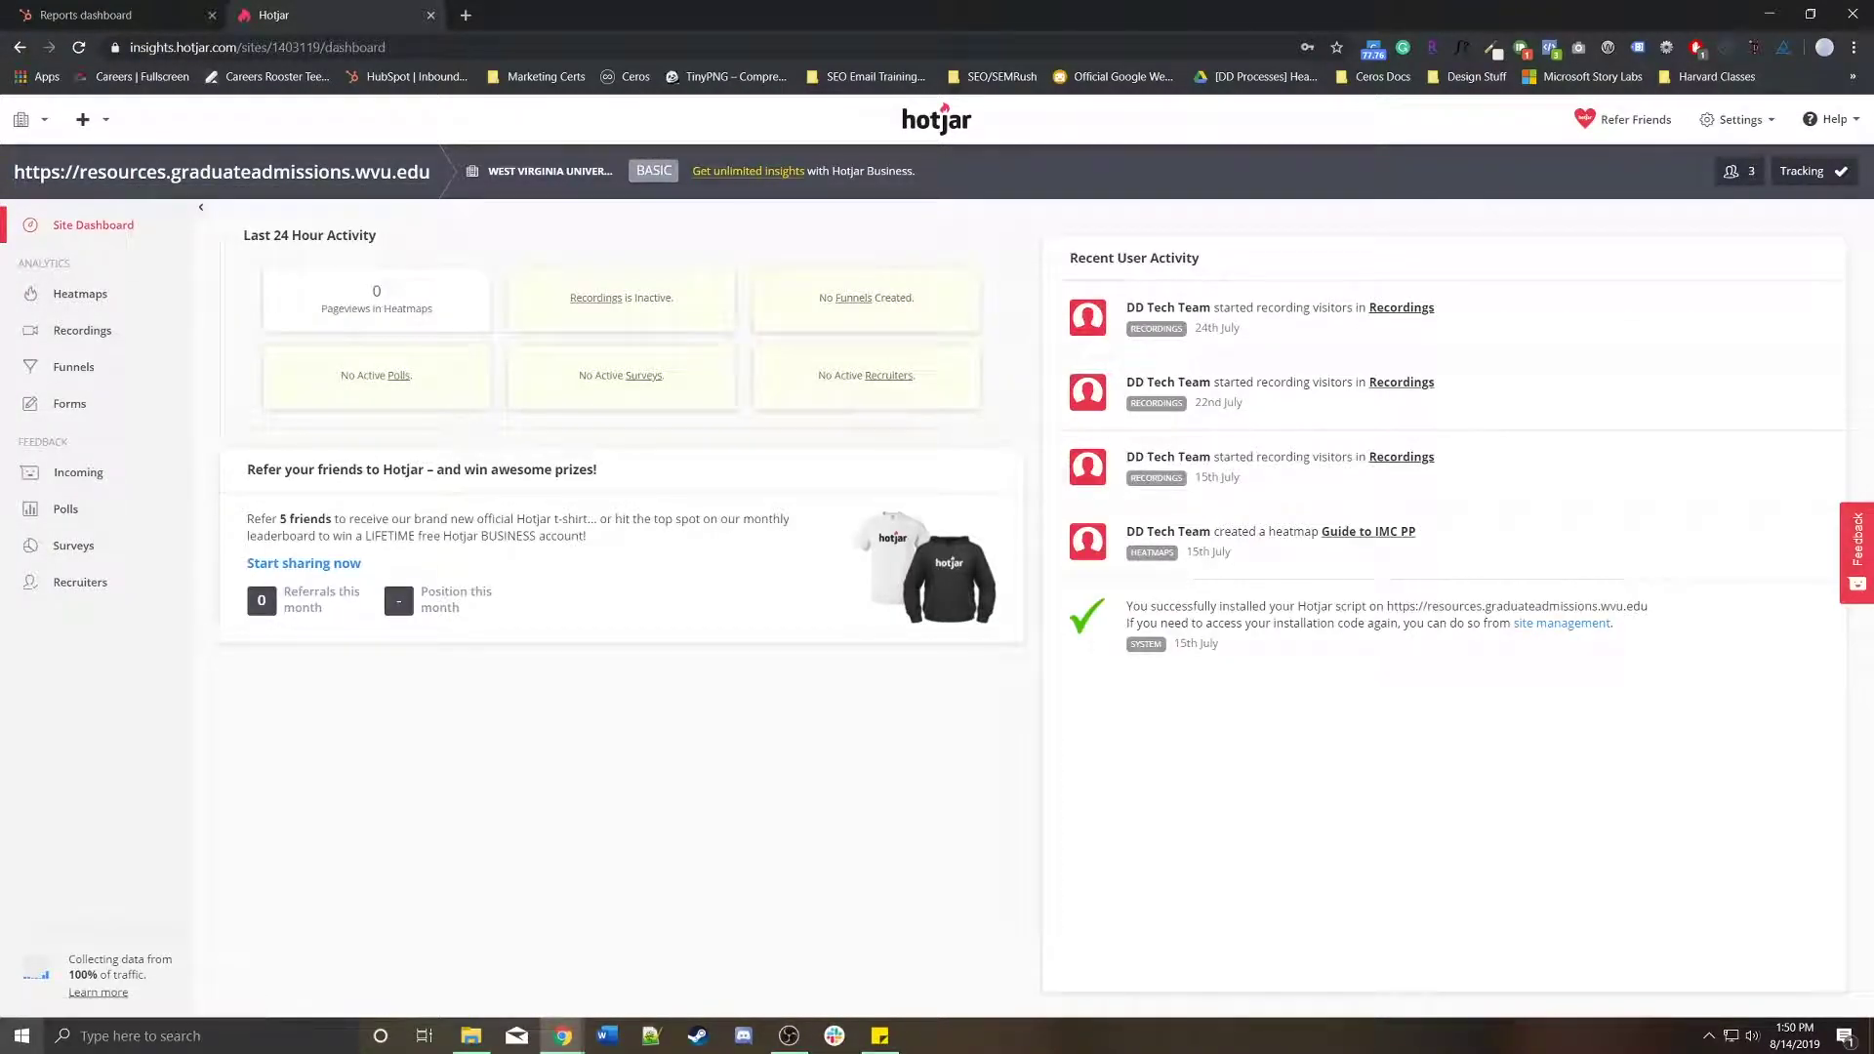
Look through the list of organizations and sites, and open the form for adding a new site.
{"action": "left_click", "coordinate": [29, 119]}
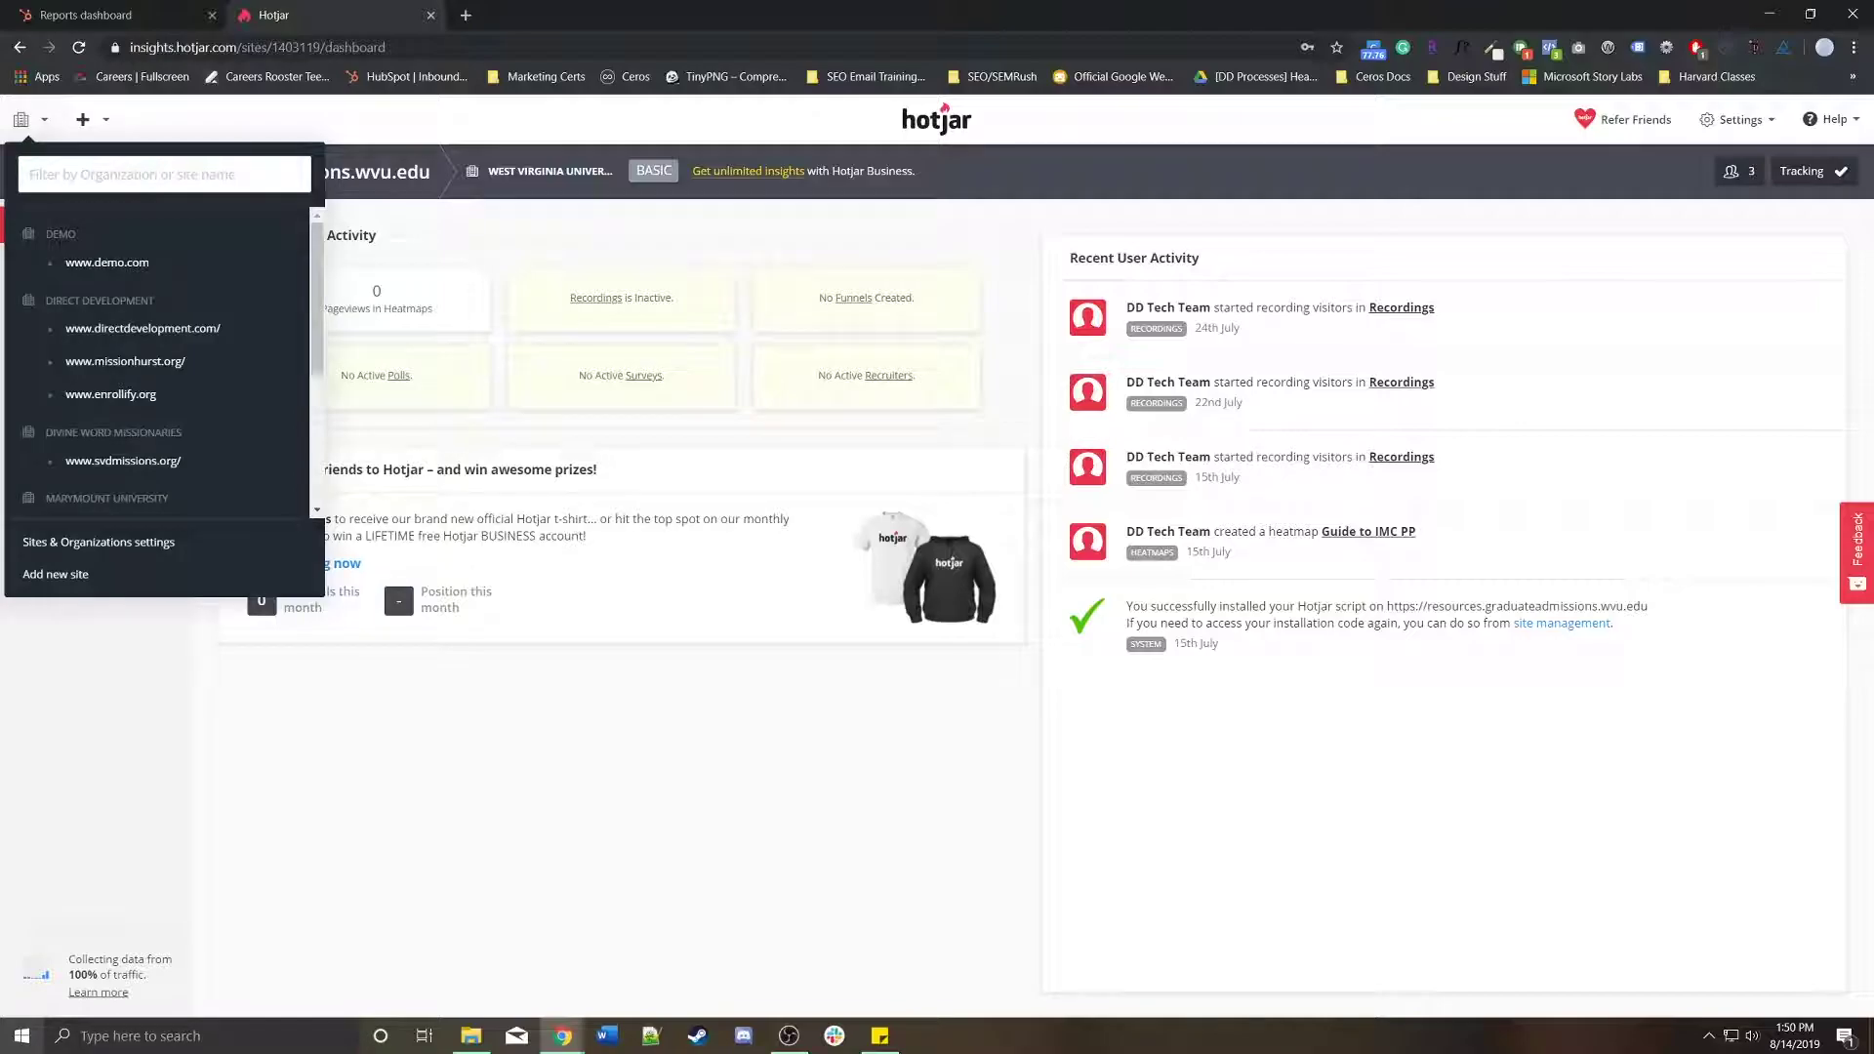
{"action": "scroll", "coordinate": [166, 361], "scroll_direction": "down", "scroll_amount": 2}
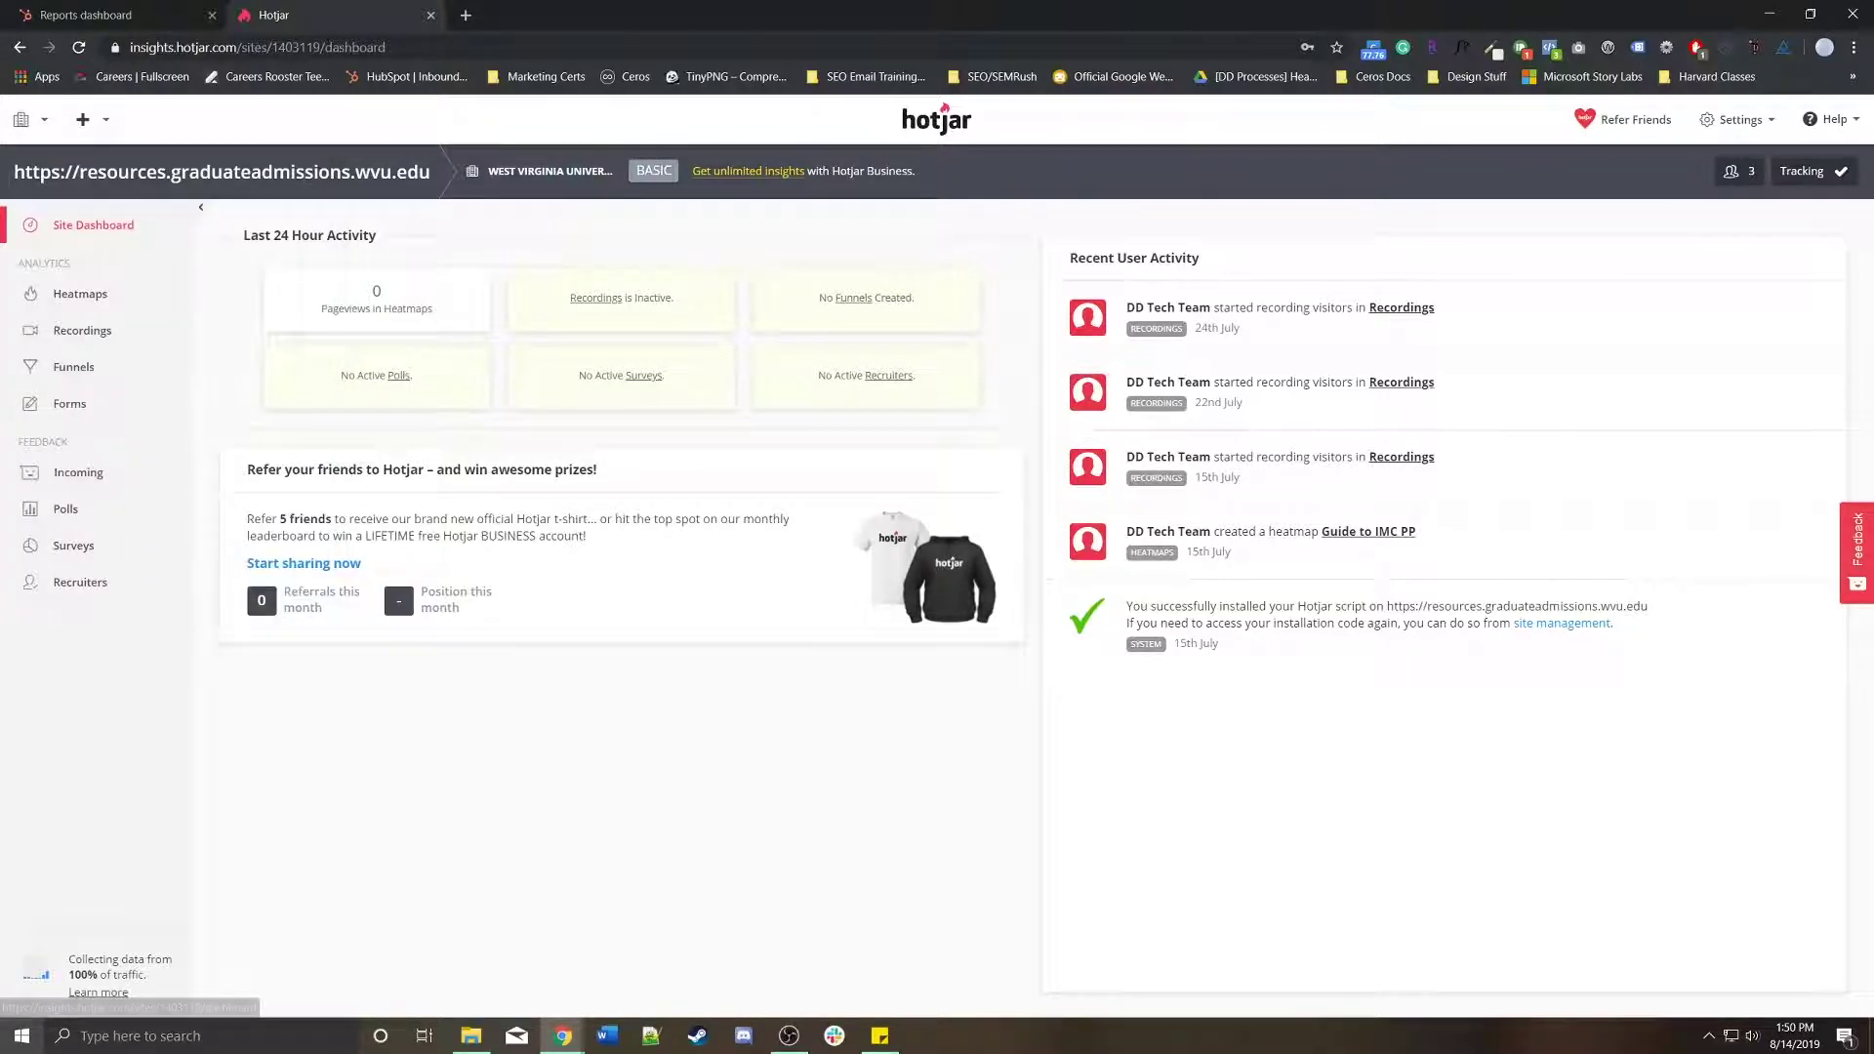
{"action": "mouse_move", "coordinate": [83, 119]}
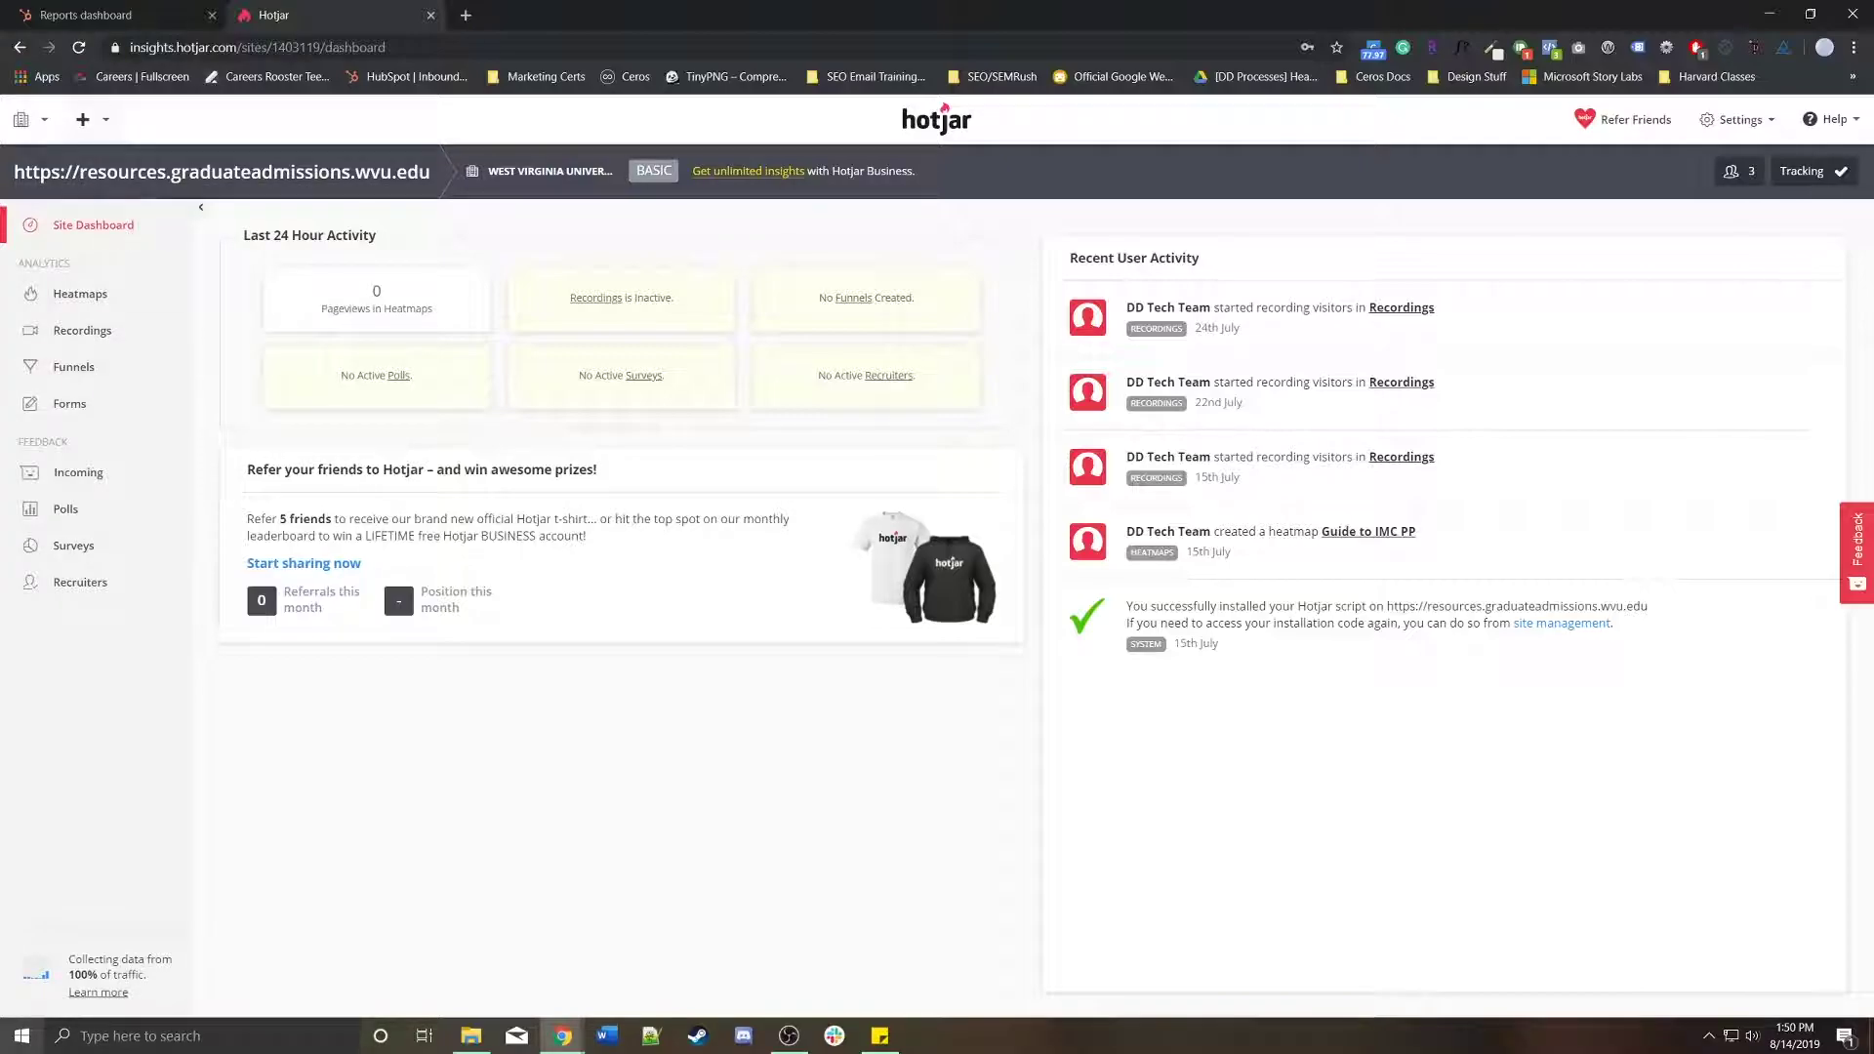
{"action": "left_click", "coordinate": [113, 163]}
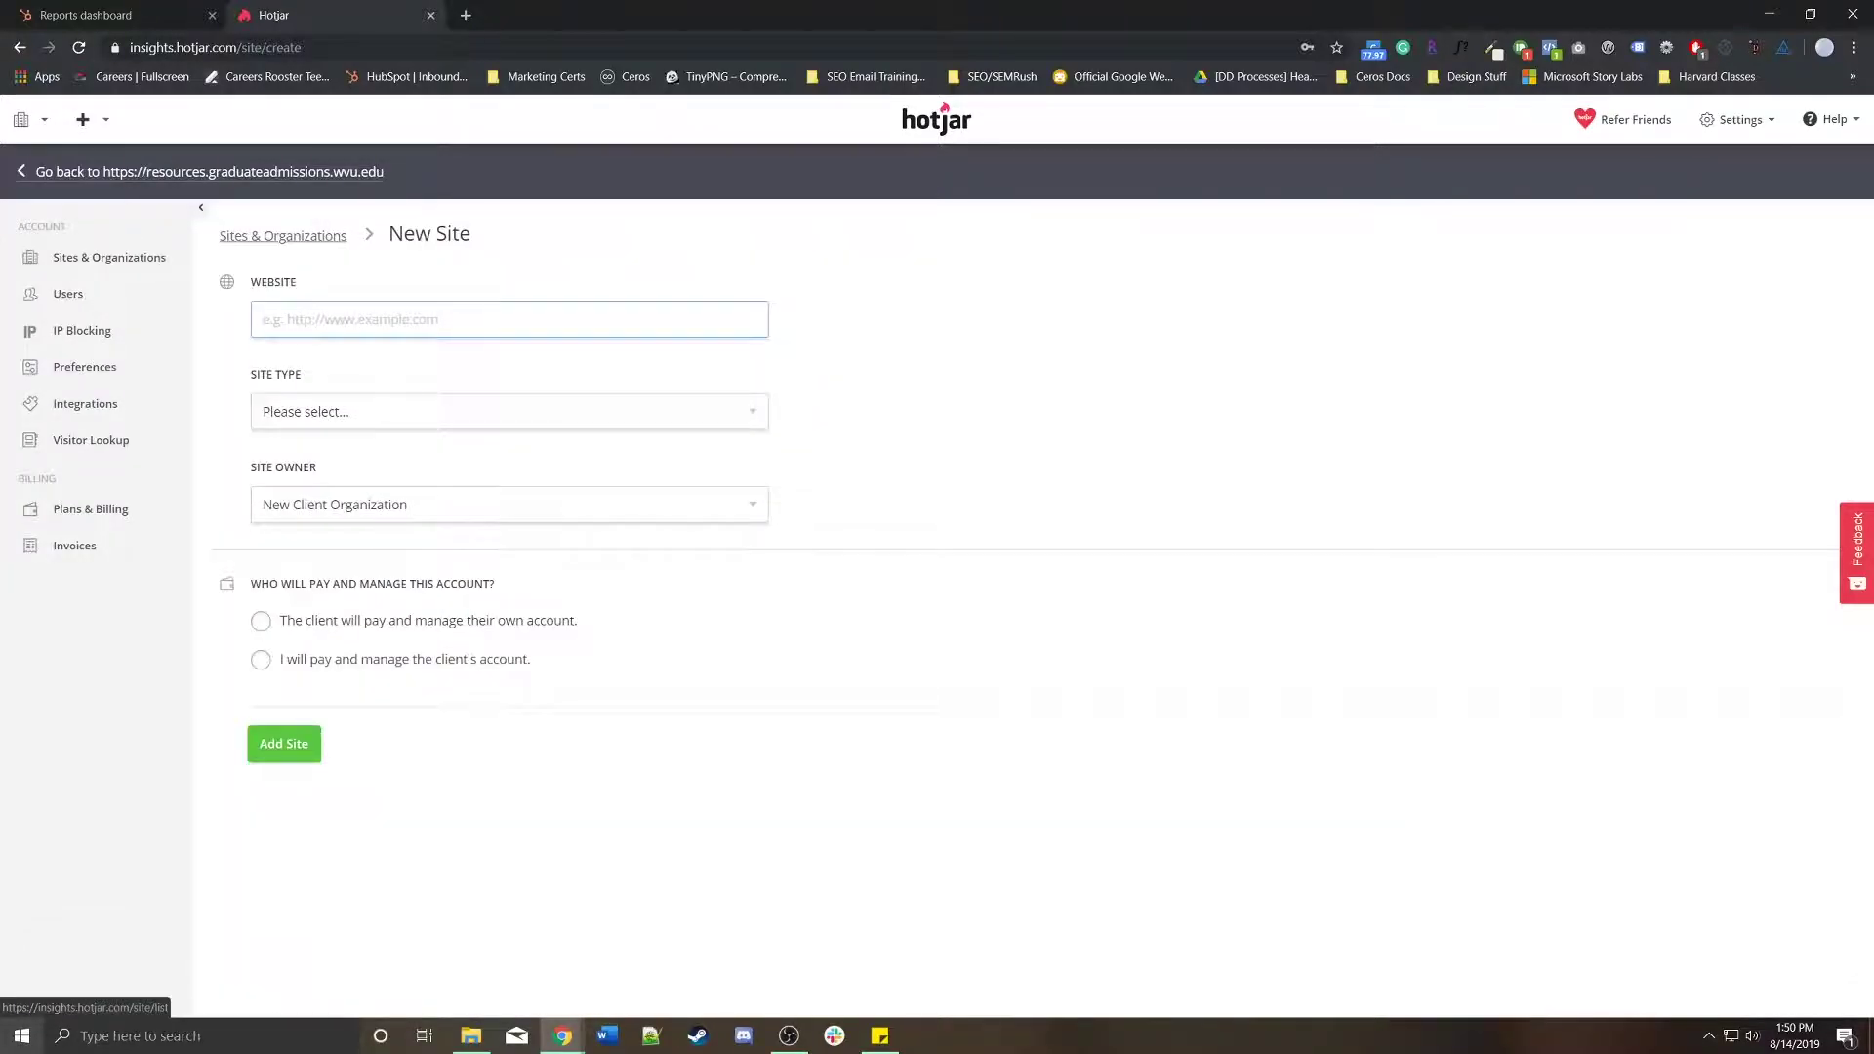
{"action": "key", "text": "Down"}
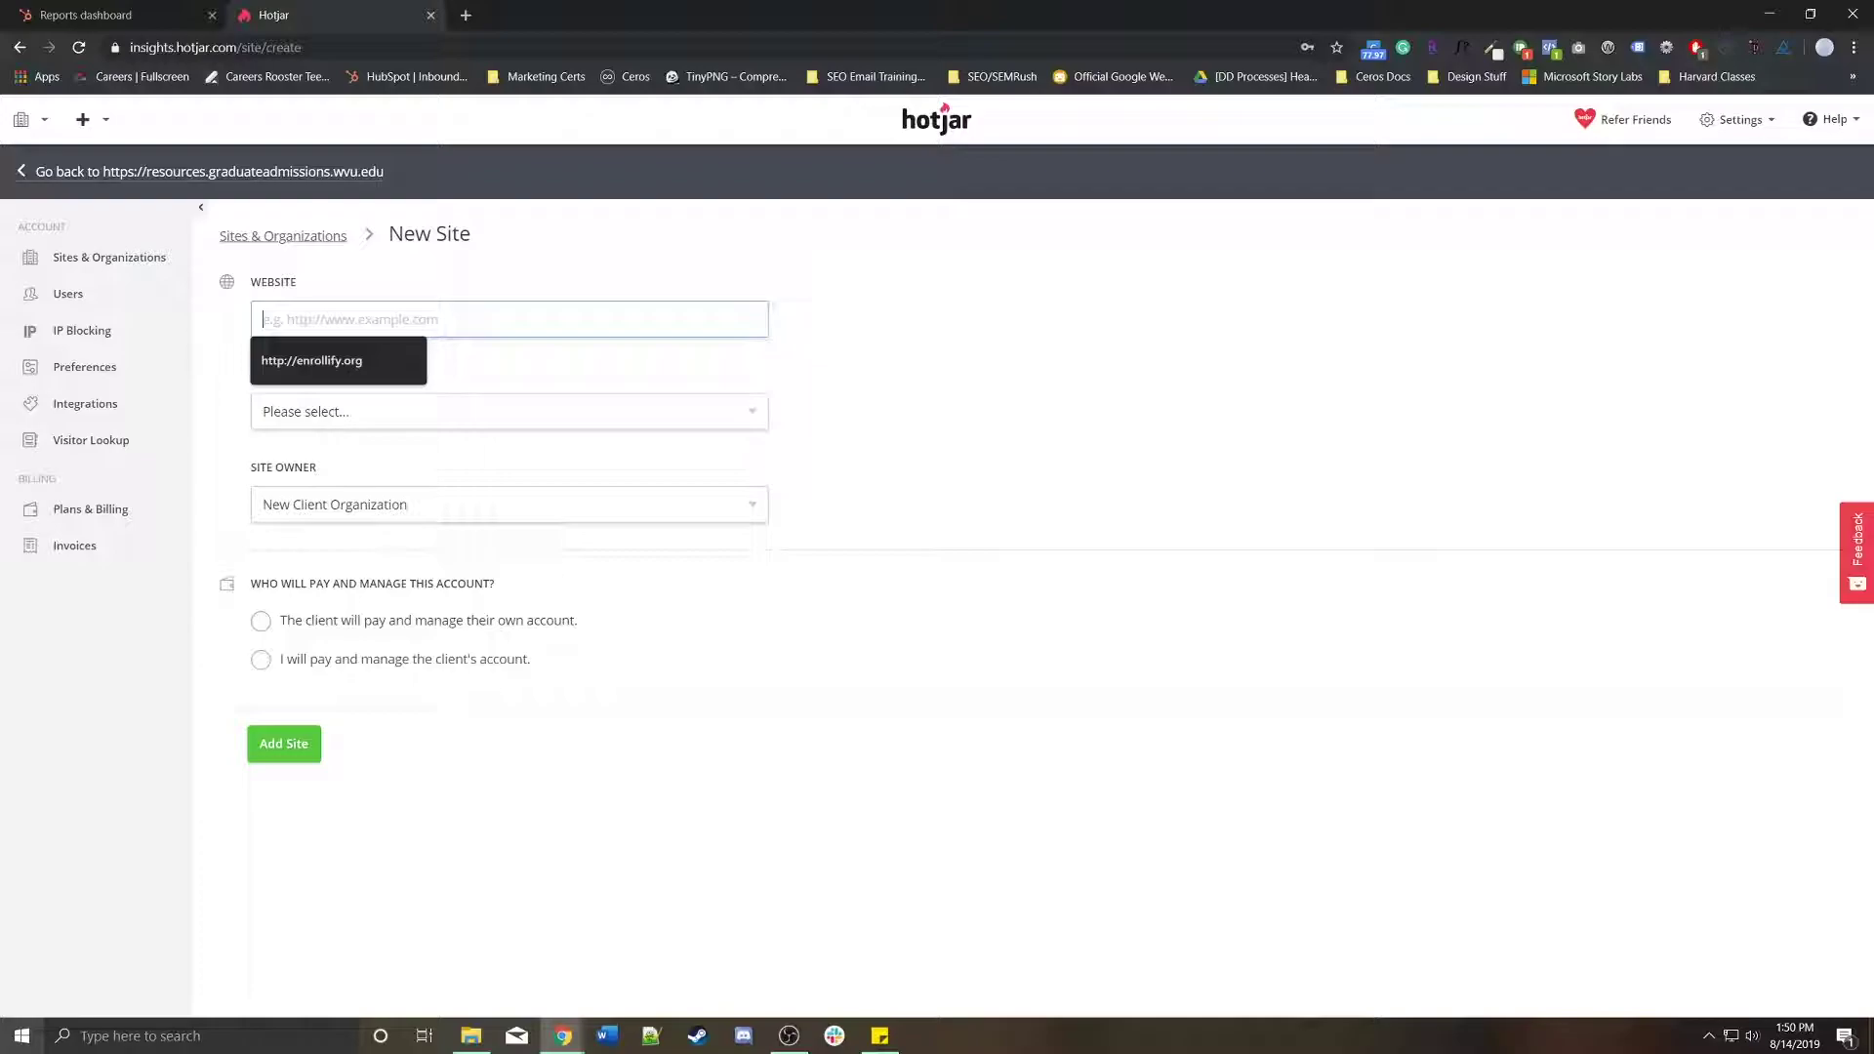
{"action": "type", "text": "https://www."}
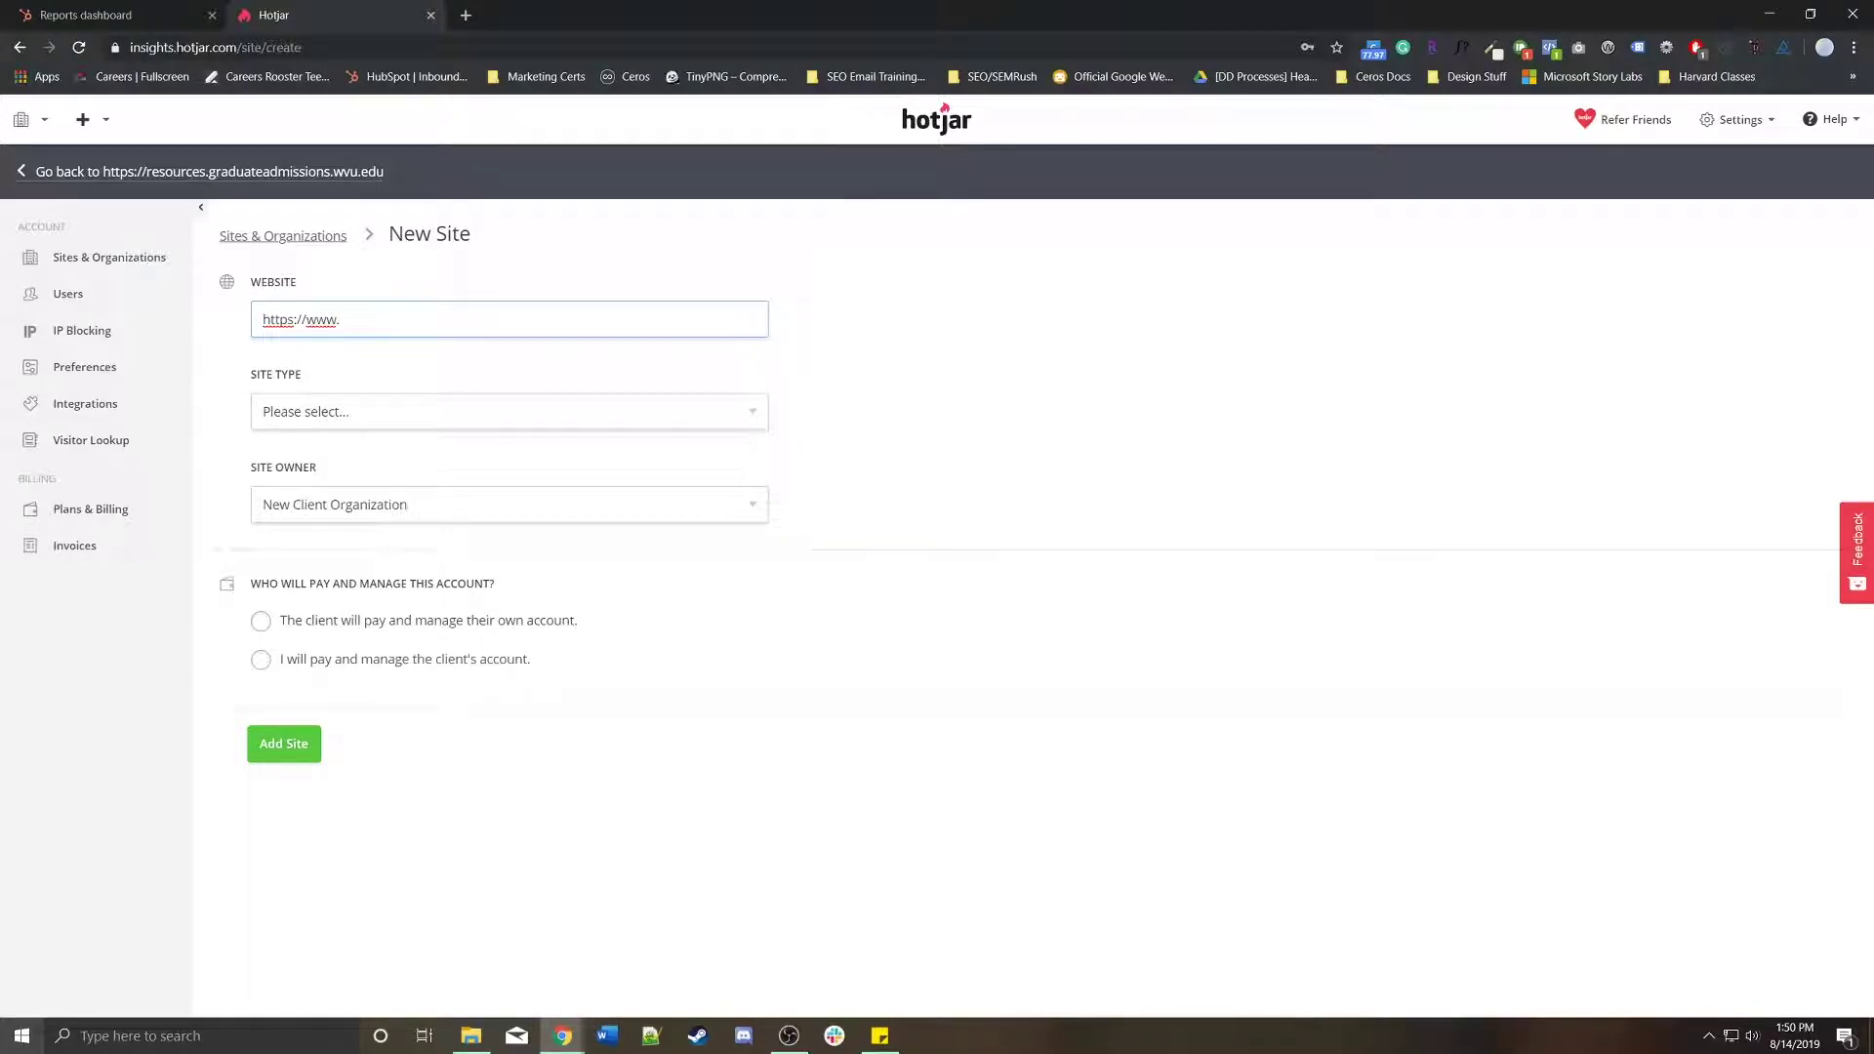
{"action": "type", "text": "domain.com"}
{"action": "triple_click", "coordinate": [367, 319]}
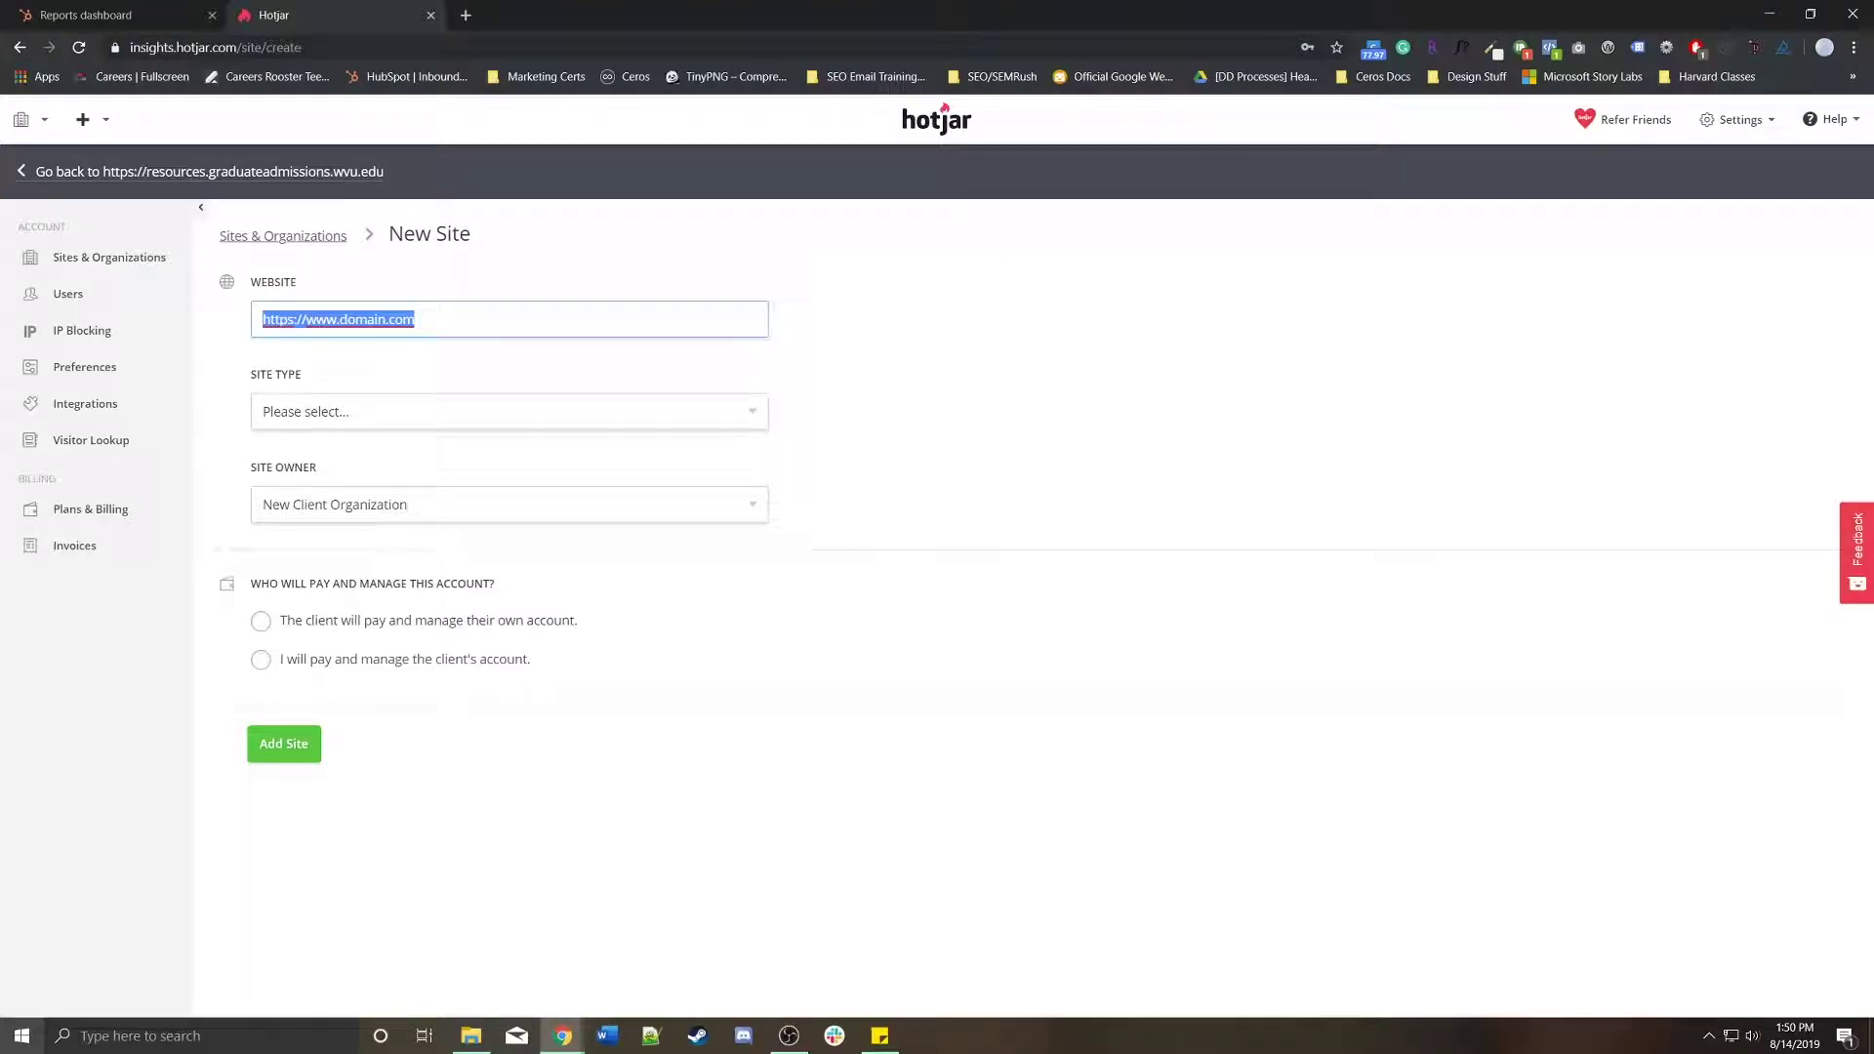
{"action": "key", "text": "Tab"}
{"action": "left_click", "coordinate": [508, 411]}
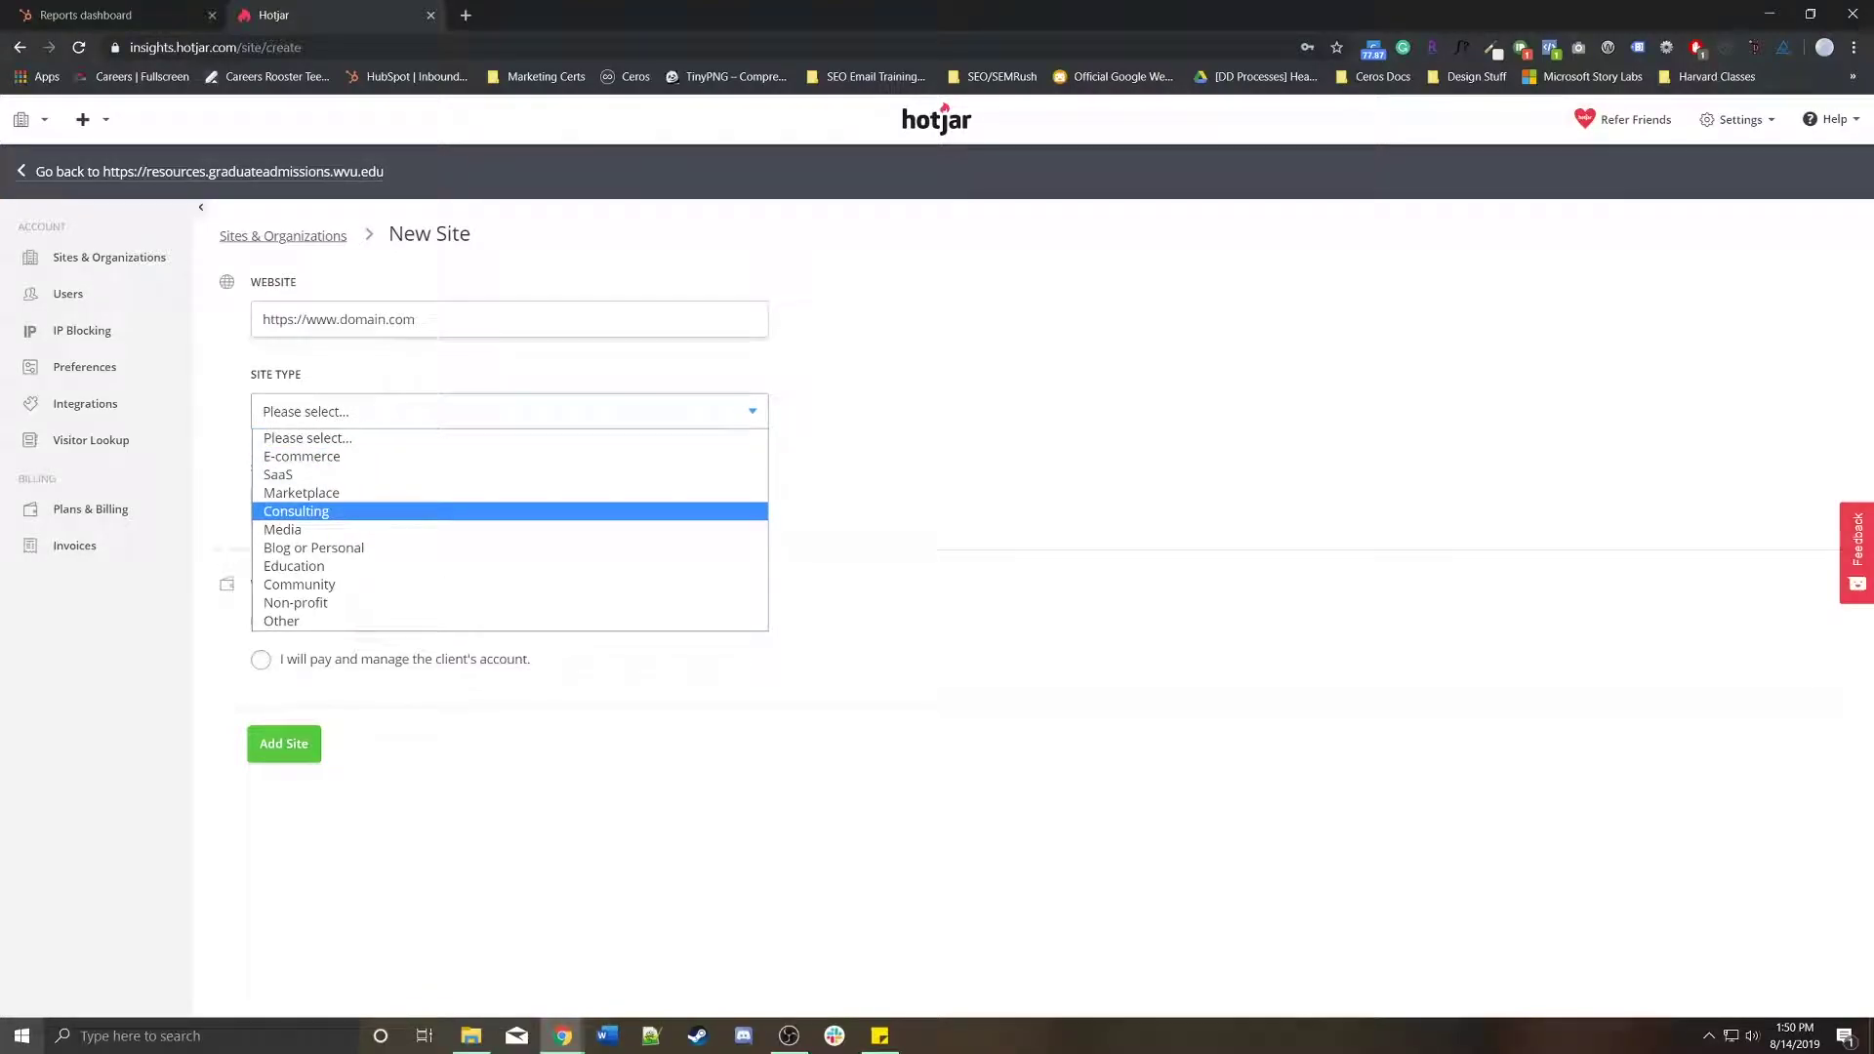
{"action": "key", "text": "Return"}
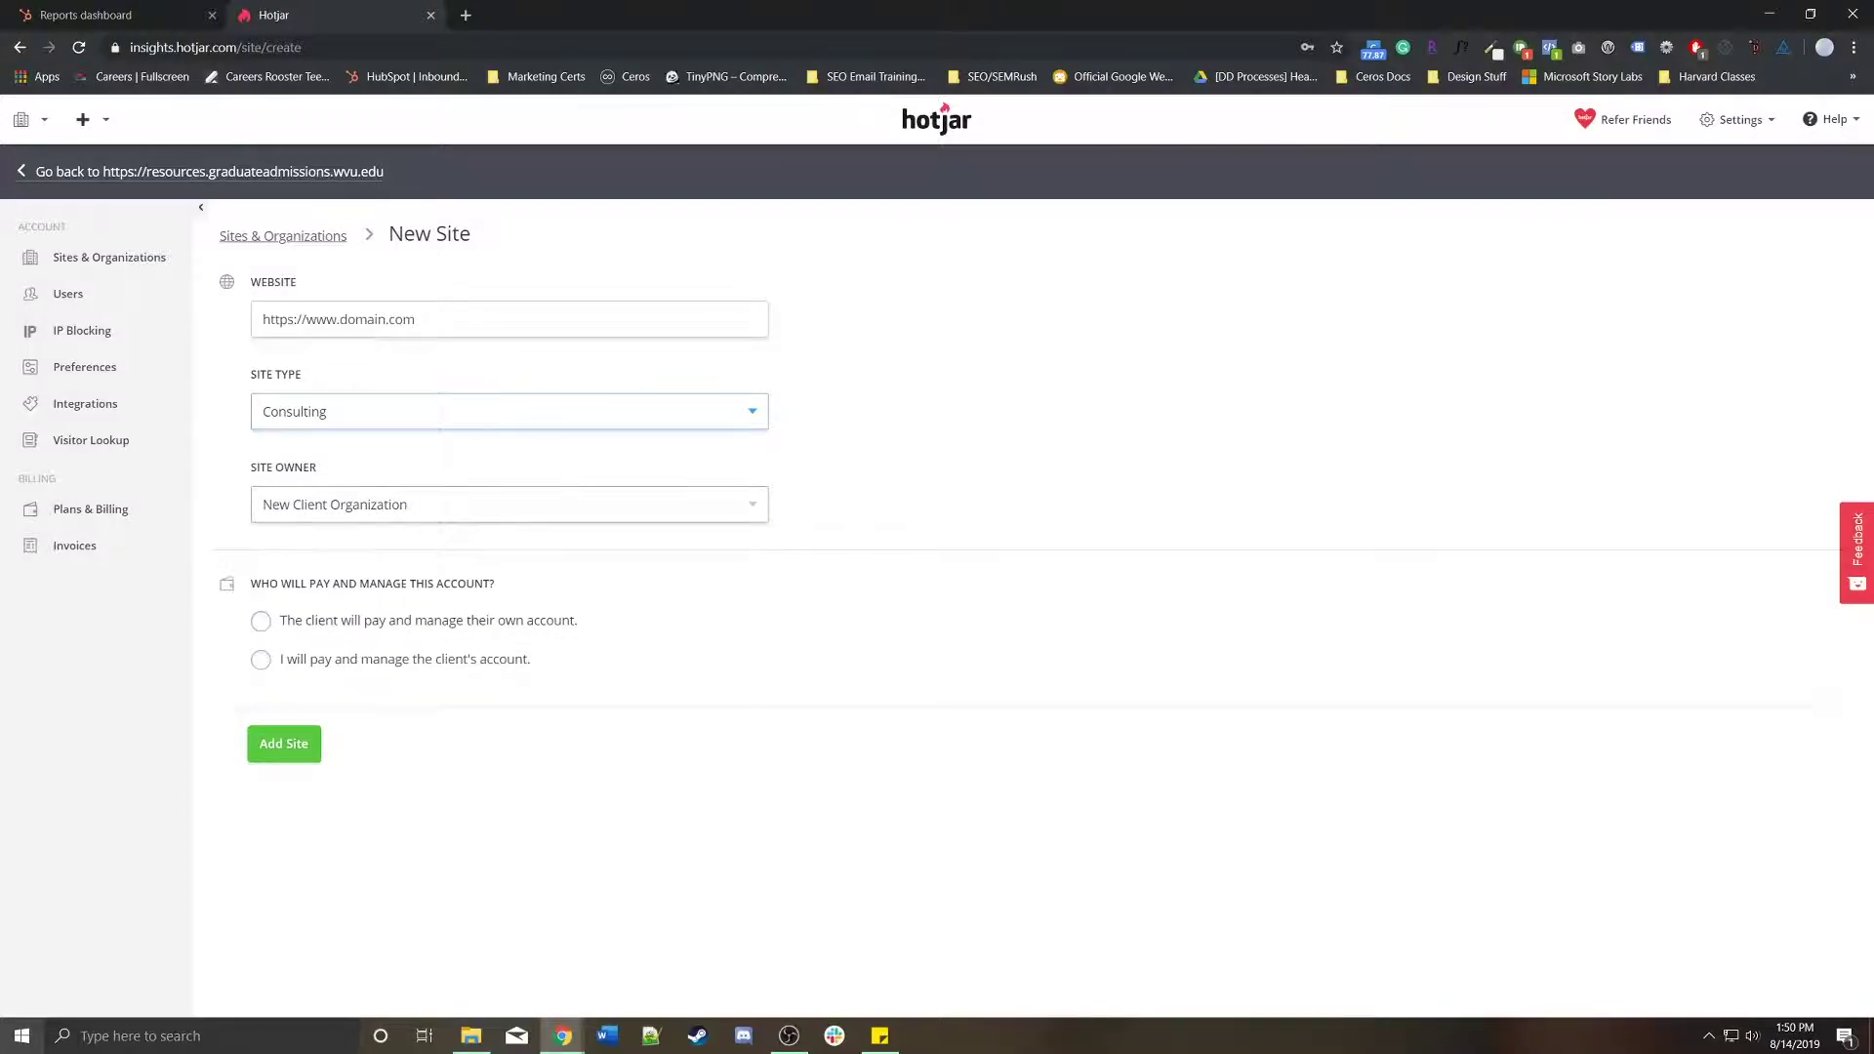
Declare Direct Development as the owner of the new site and add the site.
{"action": "left_click", "coordinate": [509, 504]}
{"action": "key", "text": "Down"}
{"action": "key", "text": "Down"}
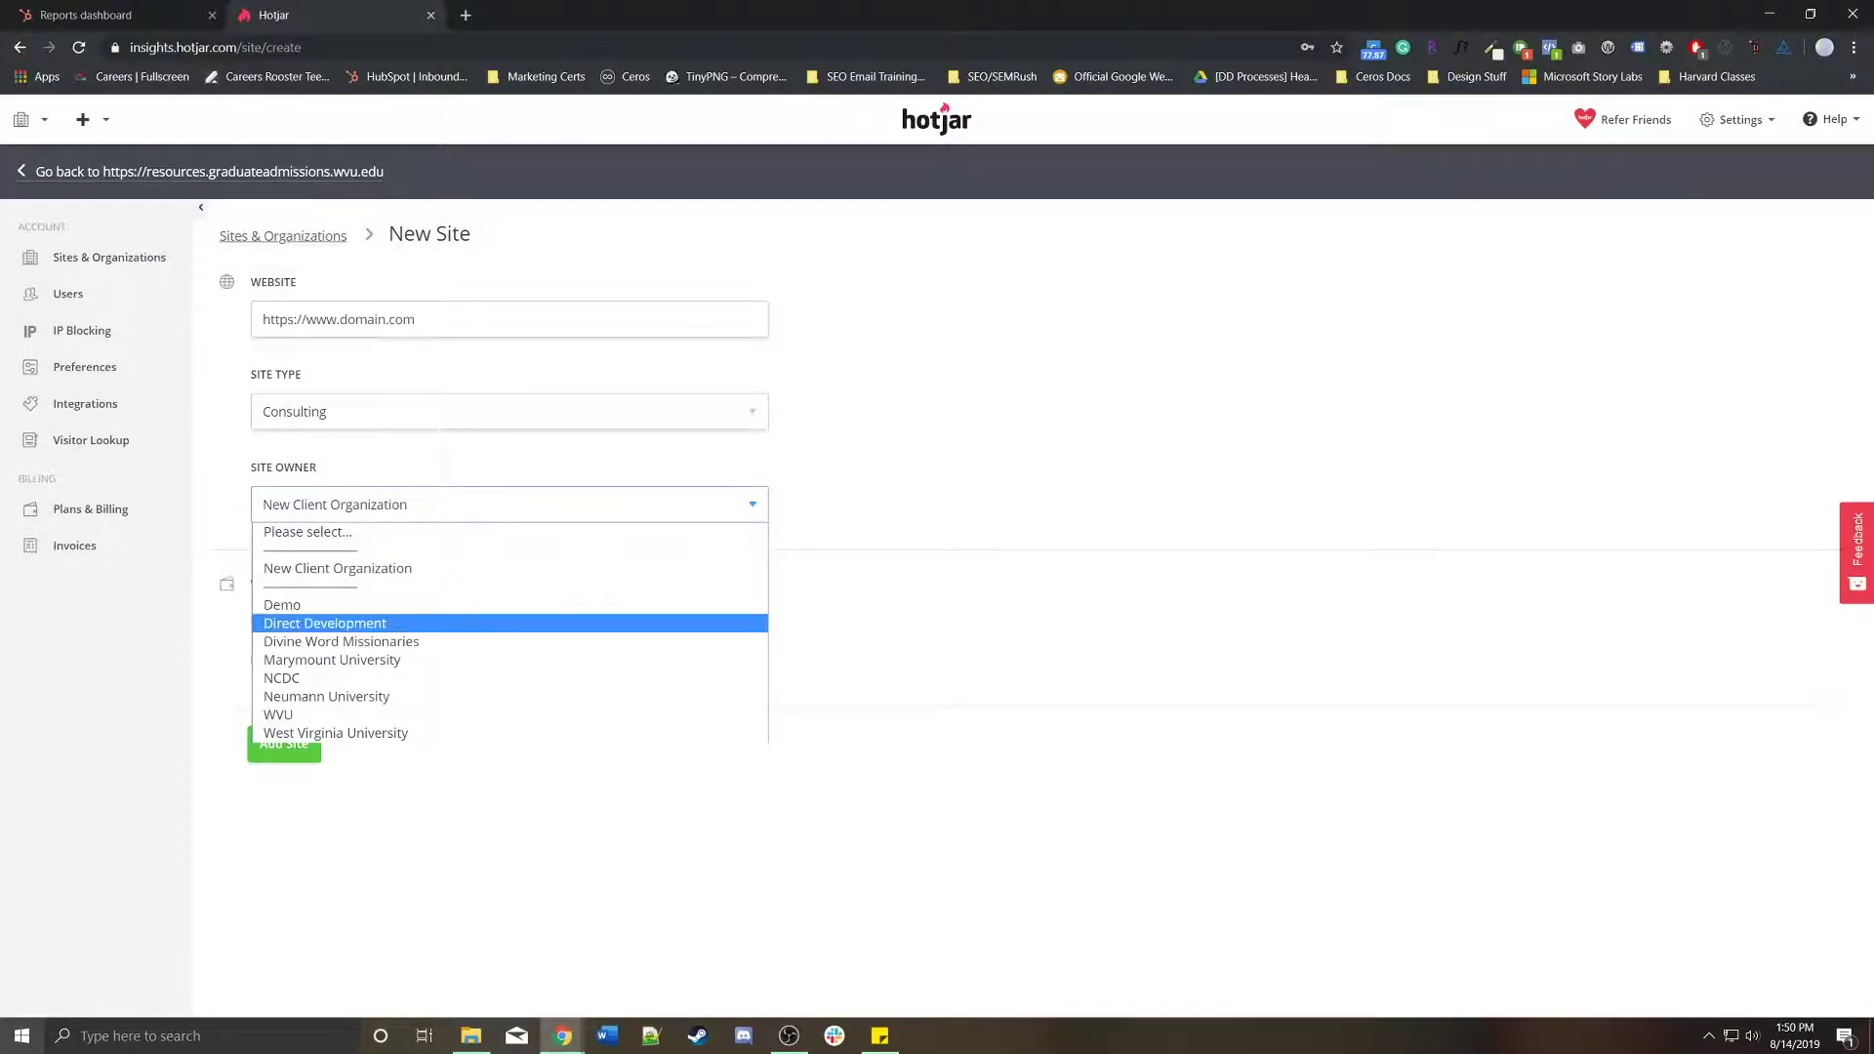
{"action": "key", "text": "Return"}
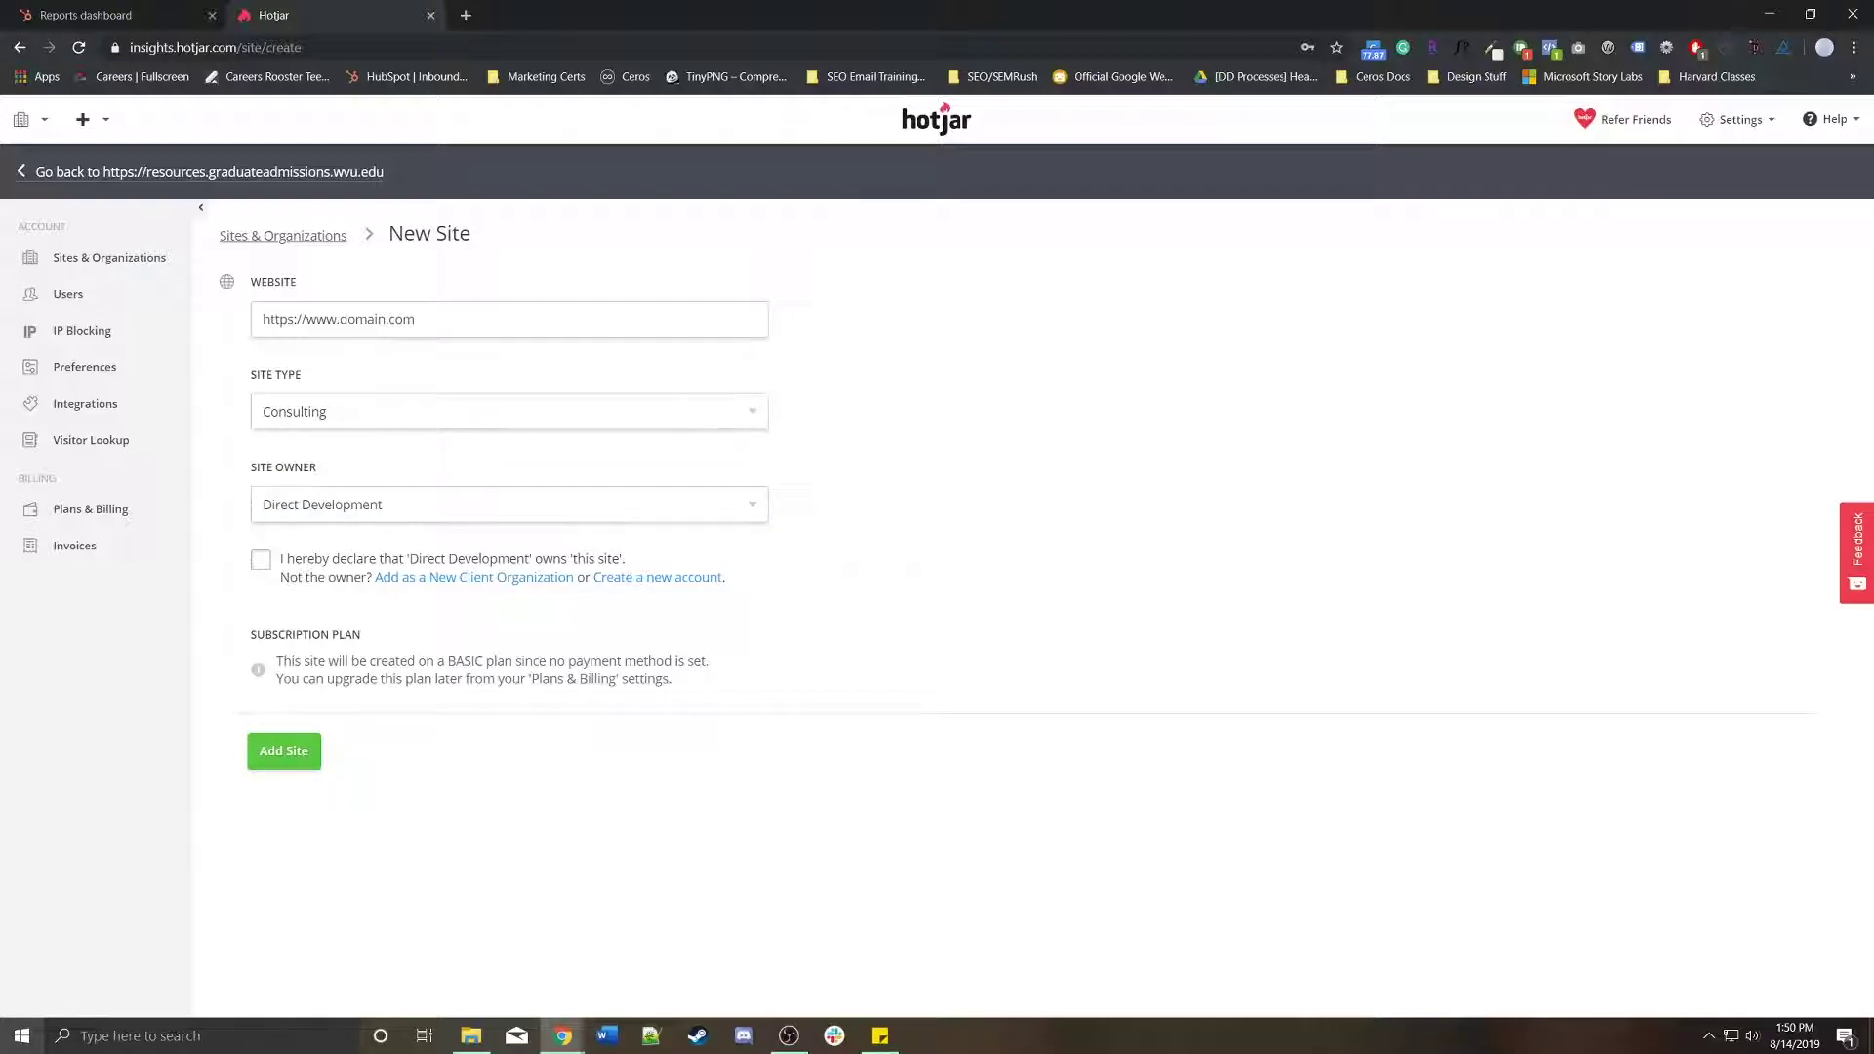
{"action": "left_click", "coordinate": [260, 559]}
{"action": "key", "text": "Return"}
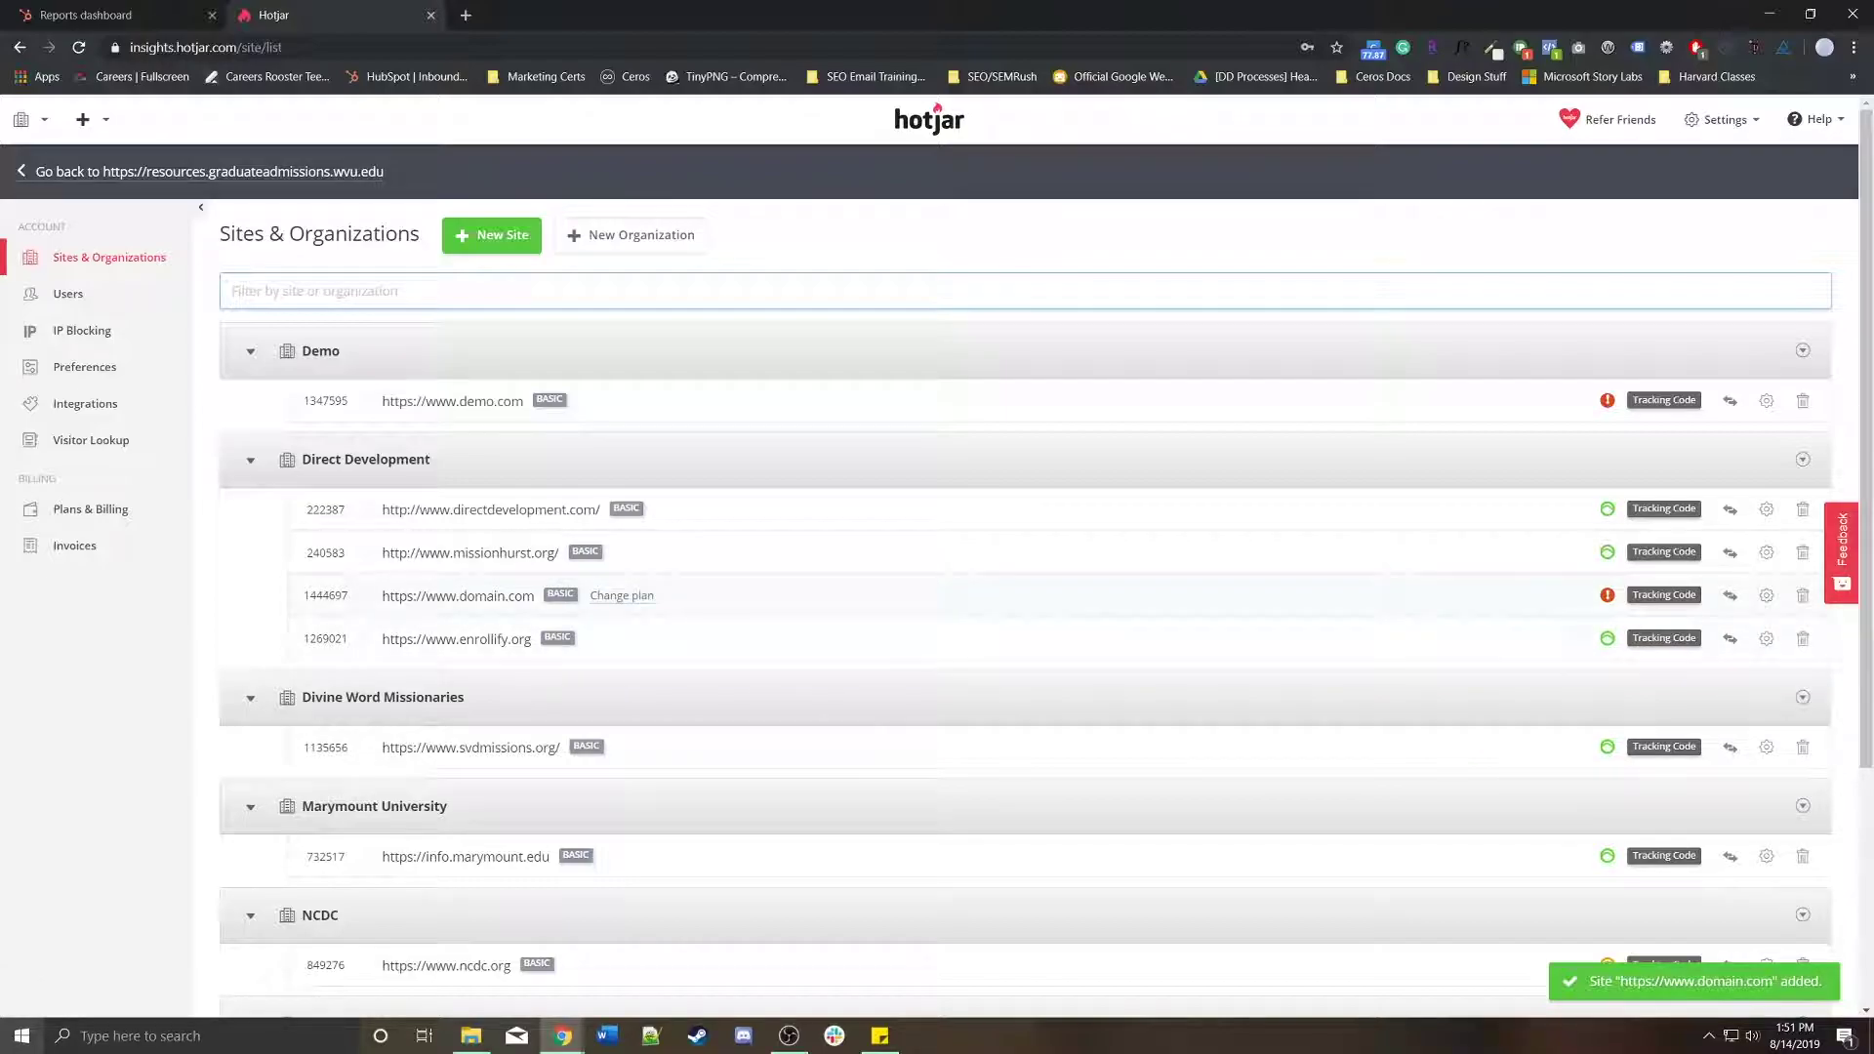
{"action": "mouse_move", "coordinate": [1606, 595]}
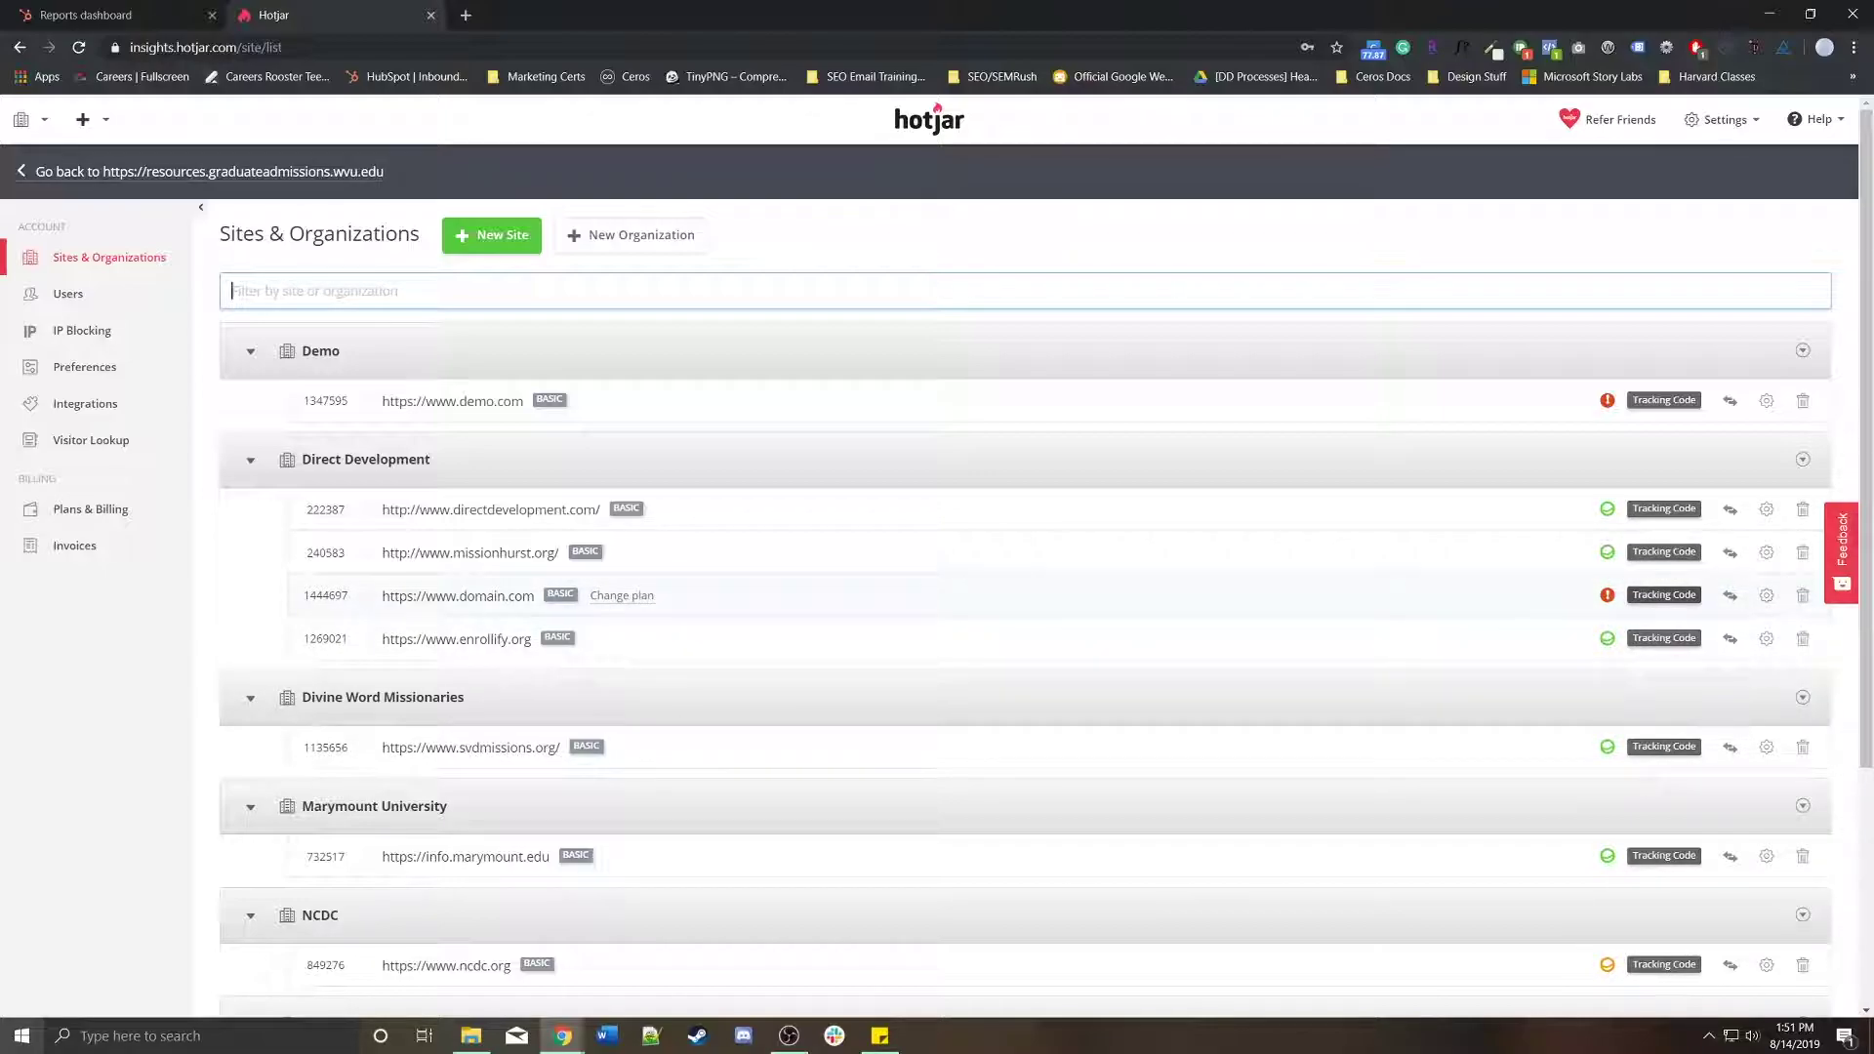
{"action": "left_click_drag", "start_coordinate": [390, 595], "coordinate": [537, 596]}
{"action": "left_click", "coordinate": [1663, 594]}
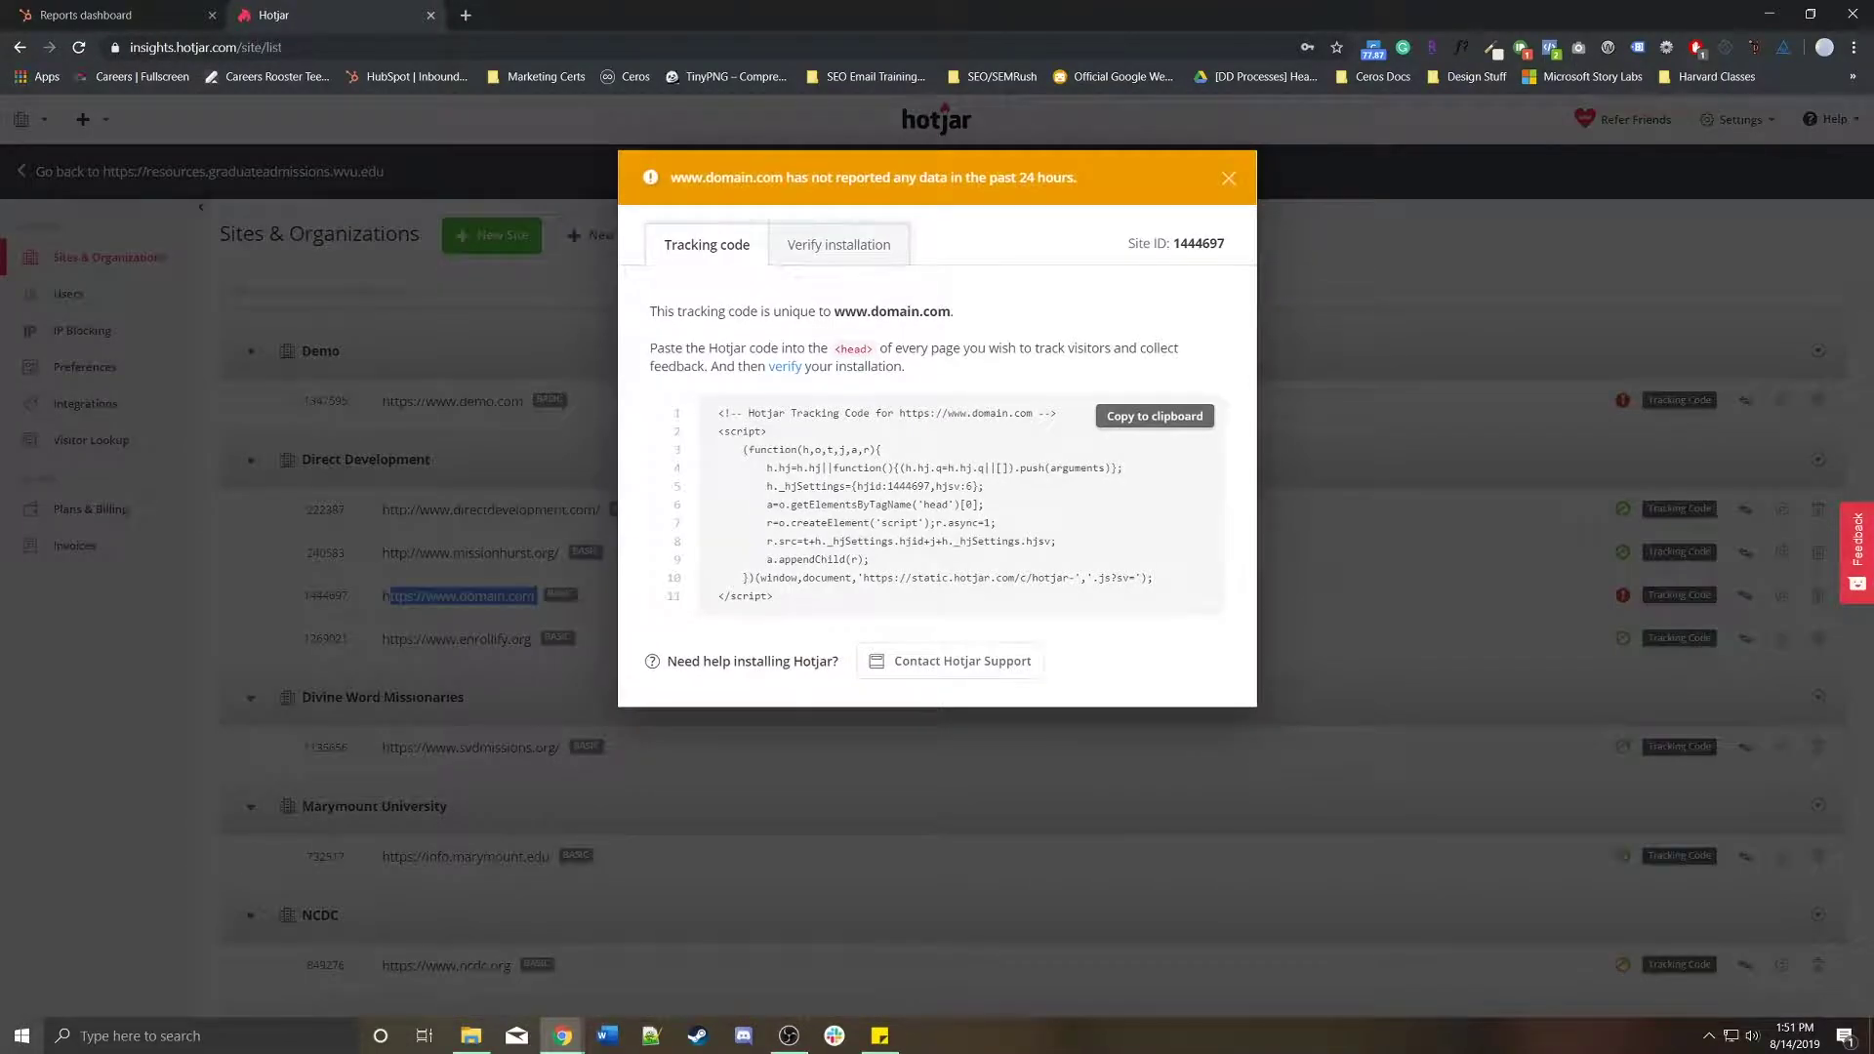
{"action": "left_click", "coordinate": [937, 504]}
{"action": "left_click", "coordinate": [1154, 416]}
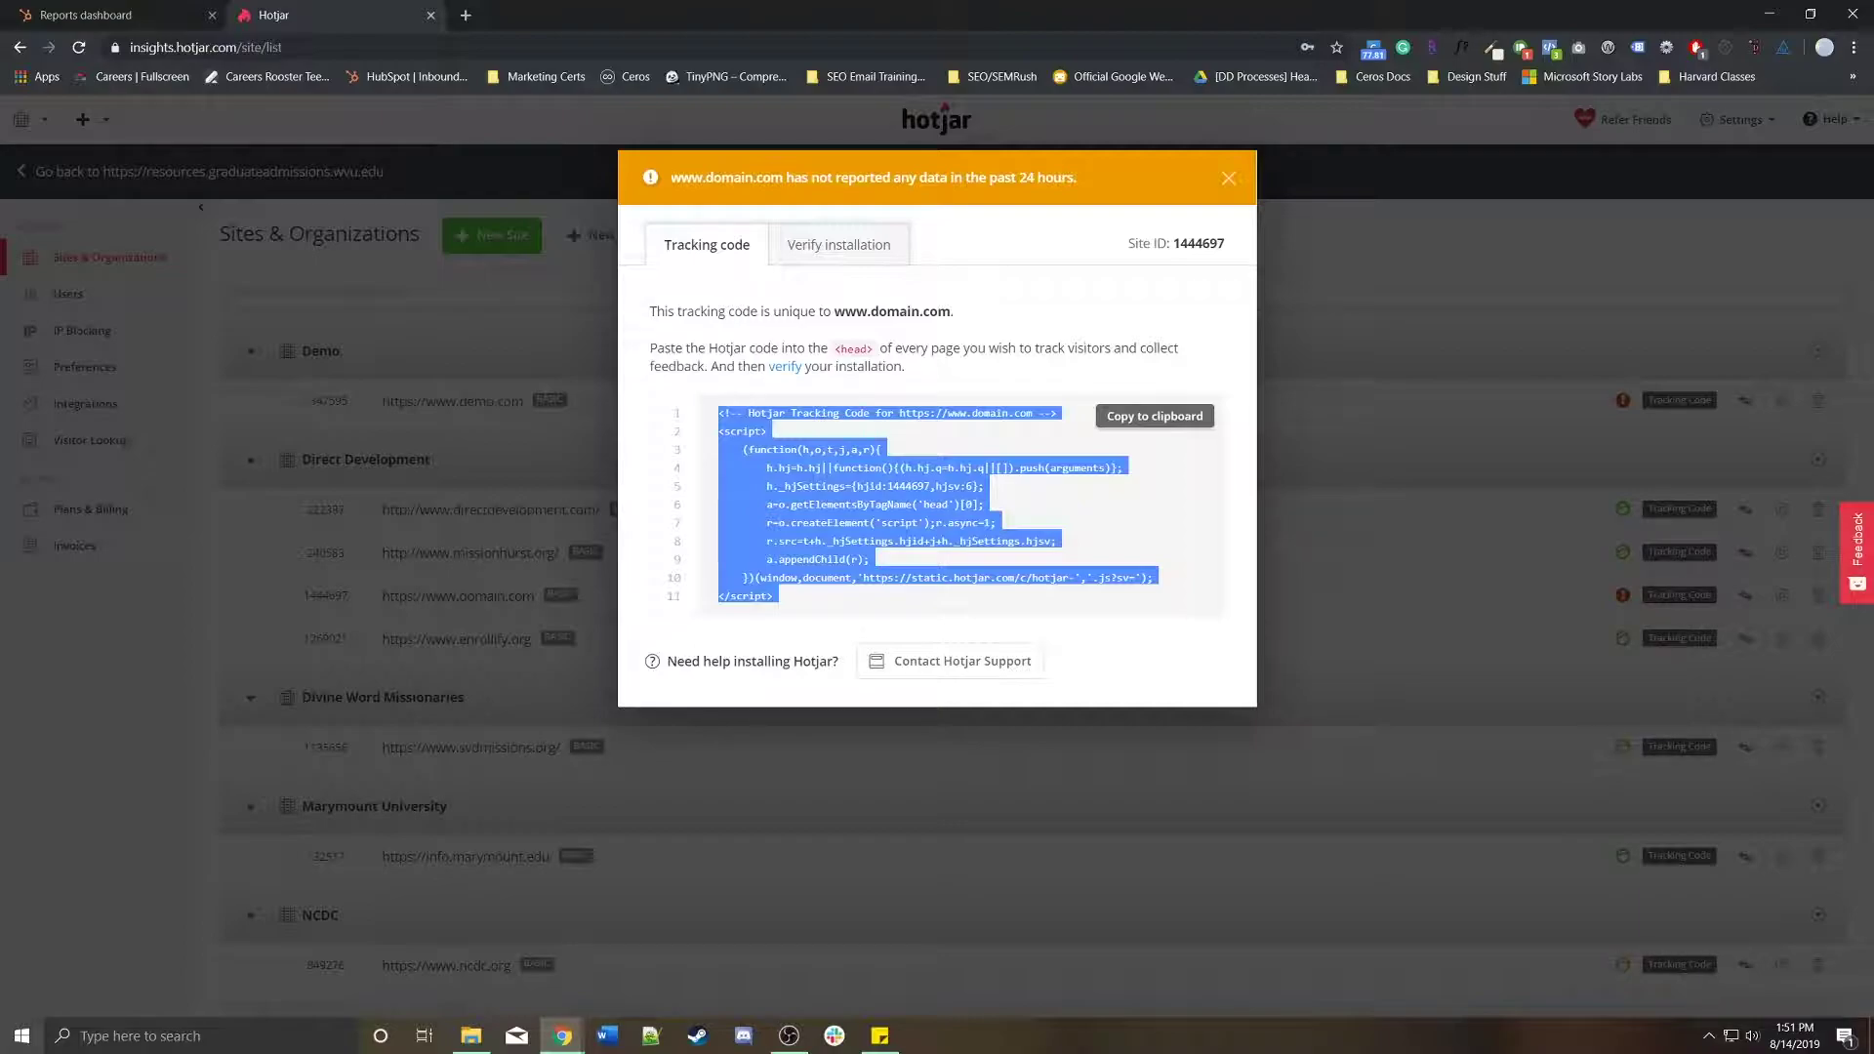
{"action": "left_click_drag", "start_coordinate": [653, 349], "coordinate": [873, 350]}
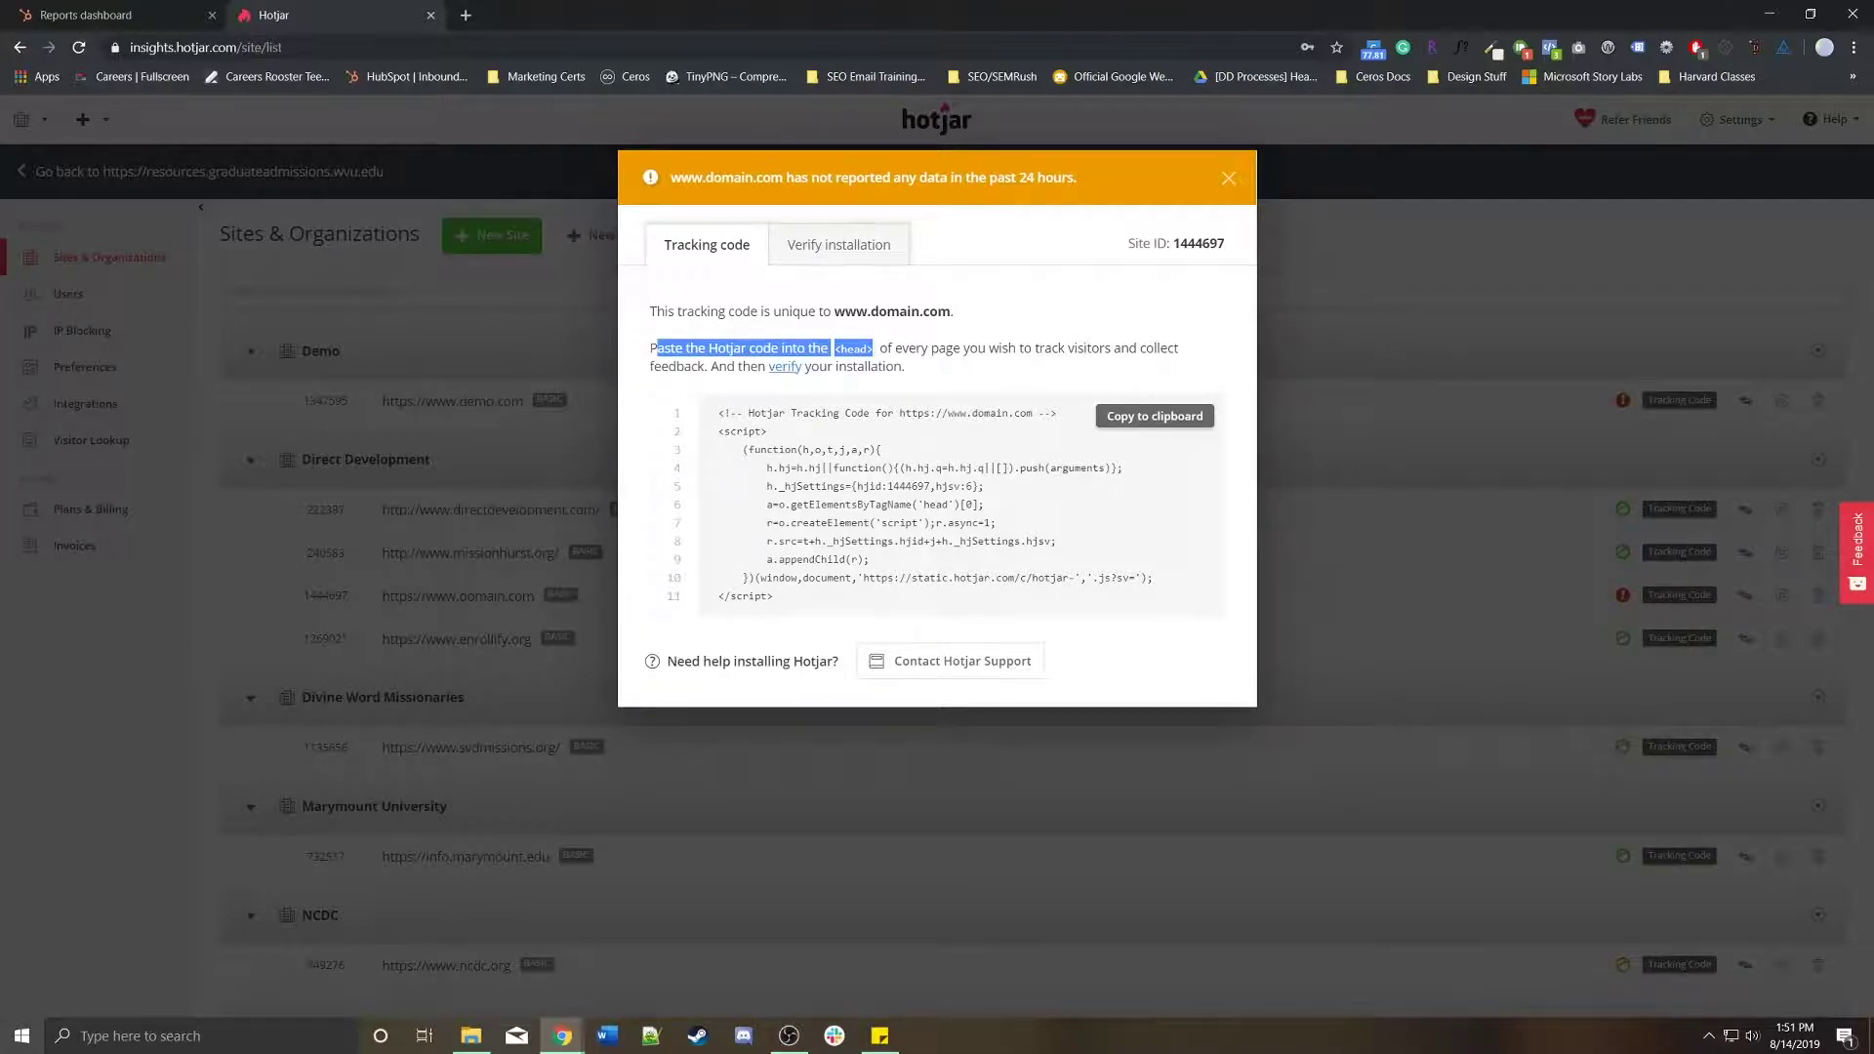
{"action": "left_click", "coordinate": [785, 378]}
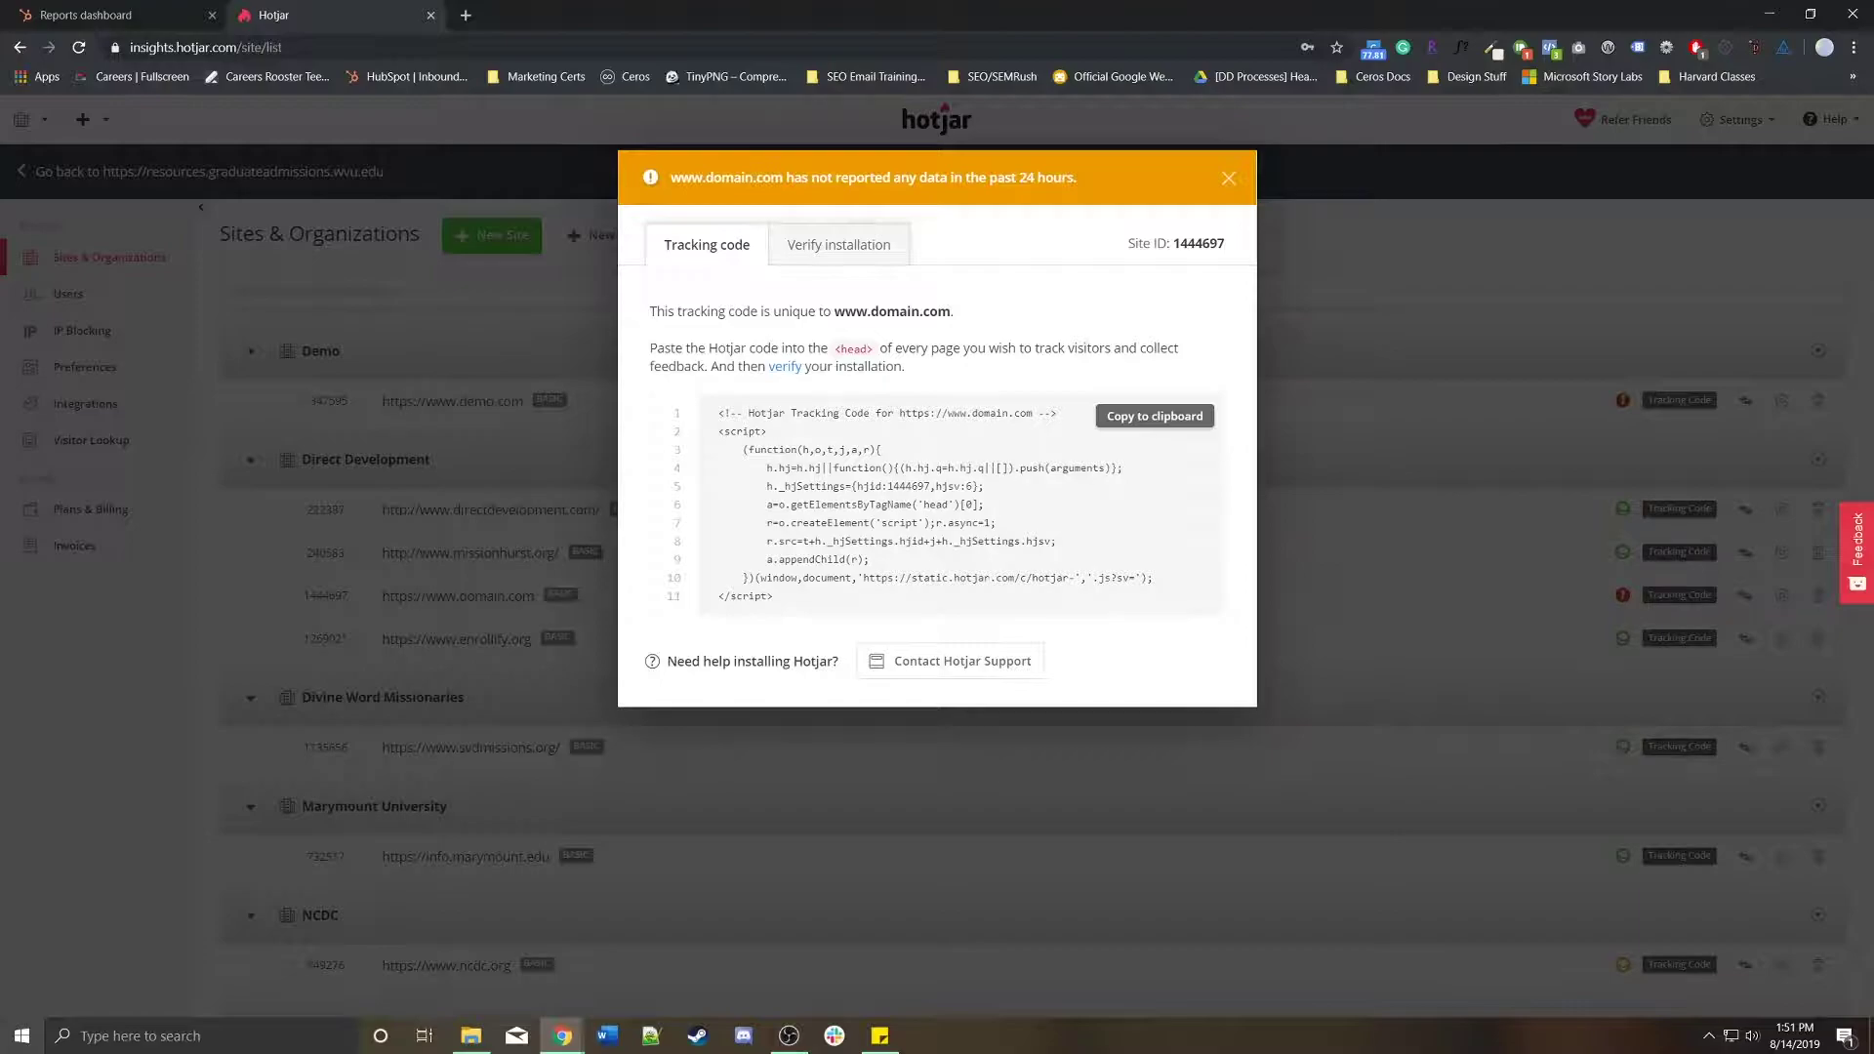
{"action": "left_click", "coordinate": [1154, 416]}
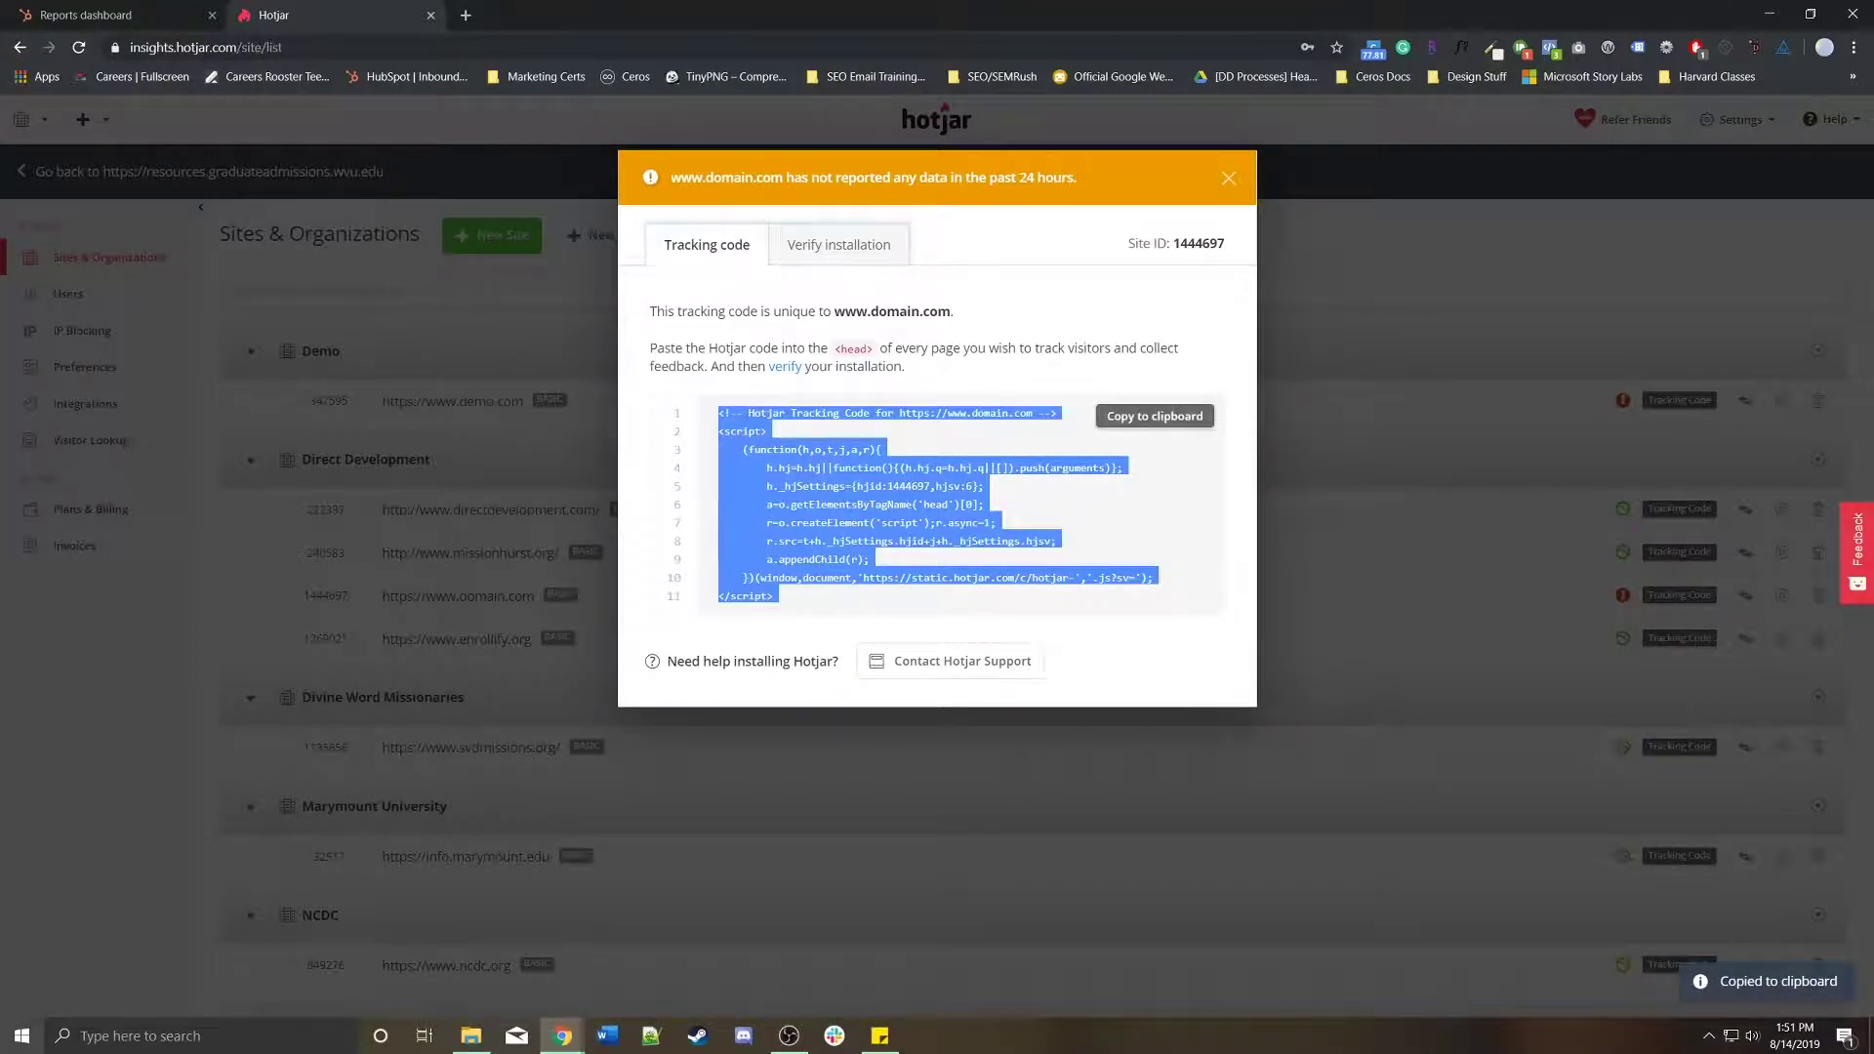
Switch to HubSpot and open the website's Pages settings at the Site header HTML section.
{"action": "left_click", "coordinate": [117, 14]}
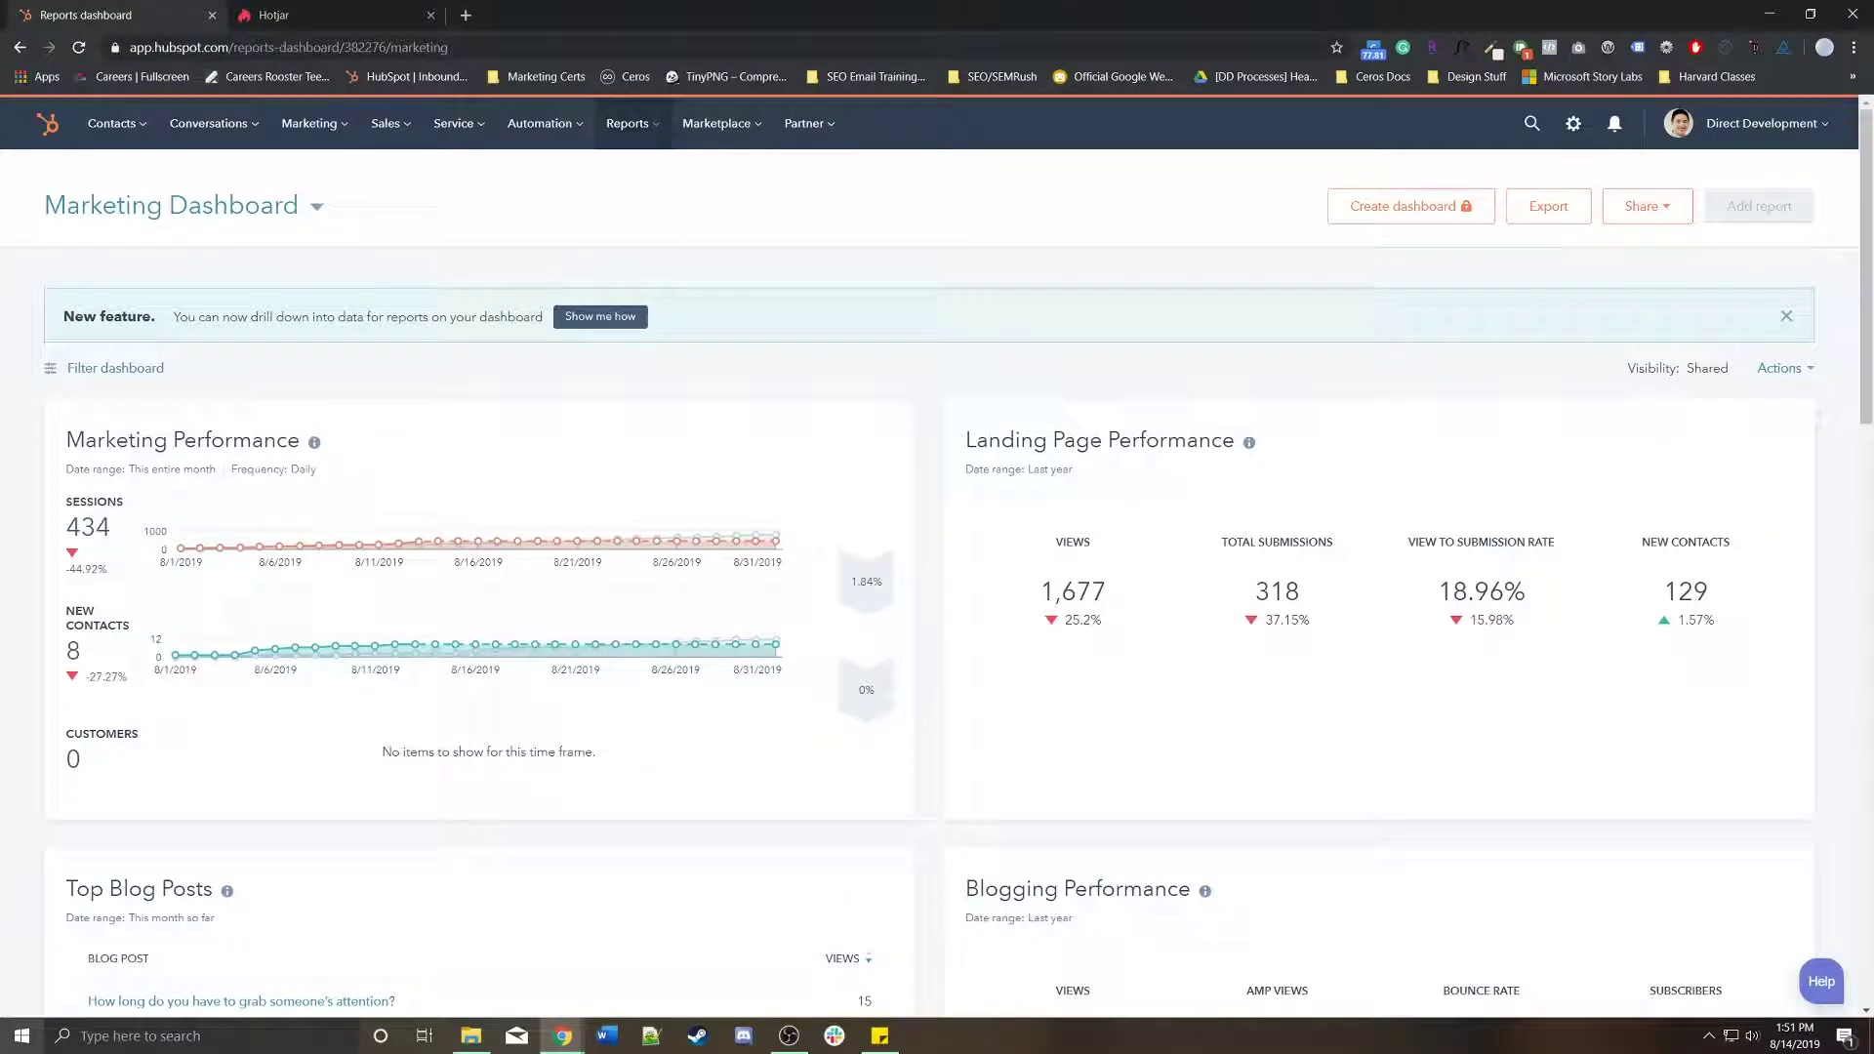
{"action": "left_click", "coordinate": [1572, 123]}
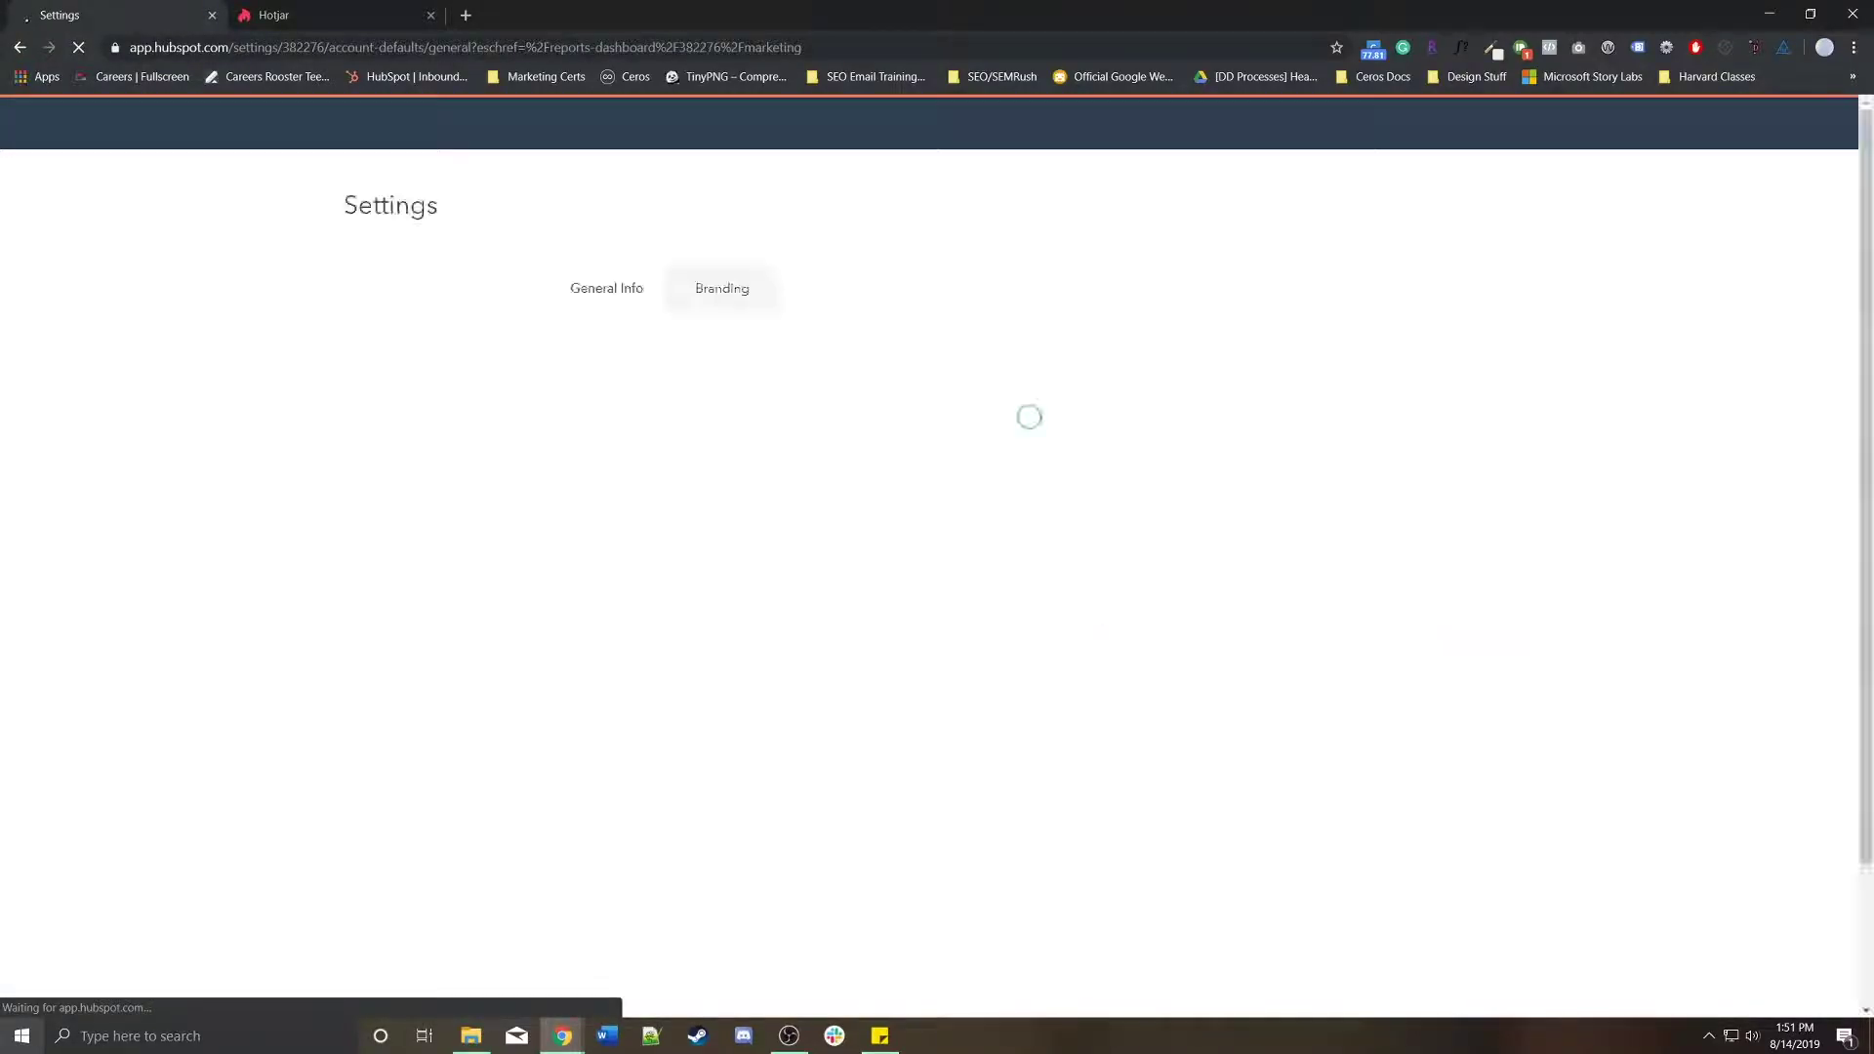
{"action": "left_click", "coordinate": [422, 723]}
{"action": "left_click", "coordinate": [369, 814]}
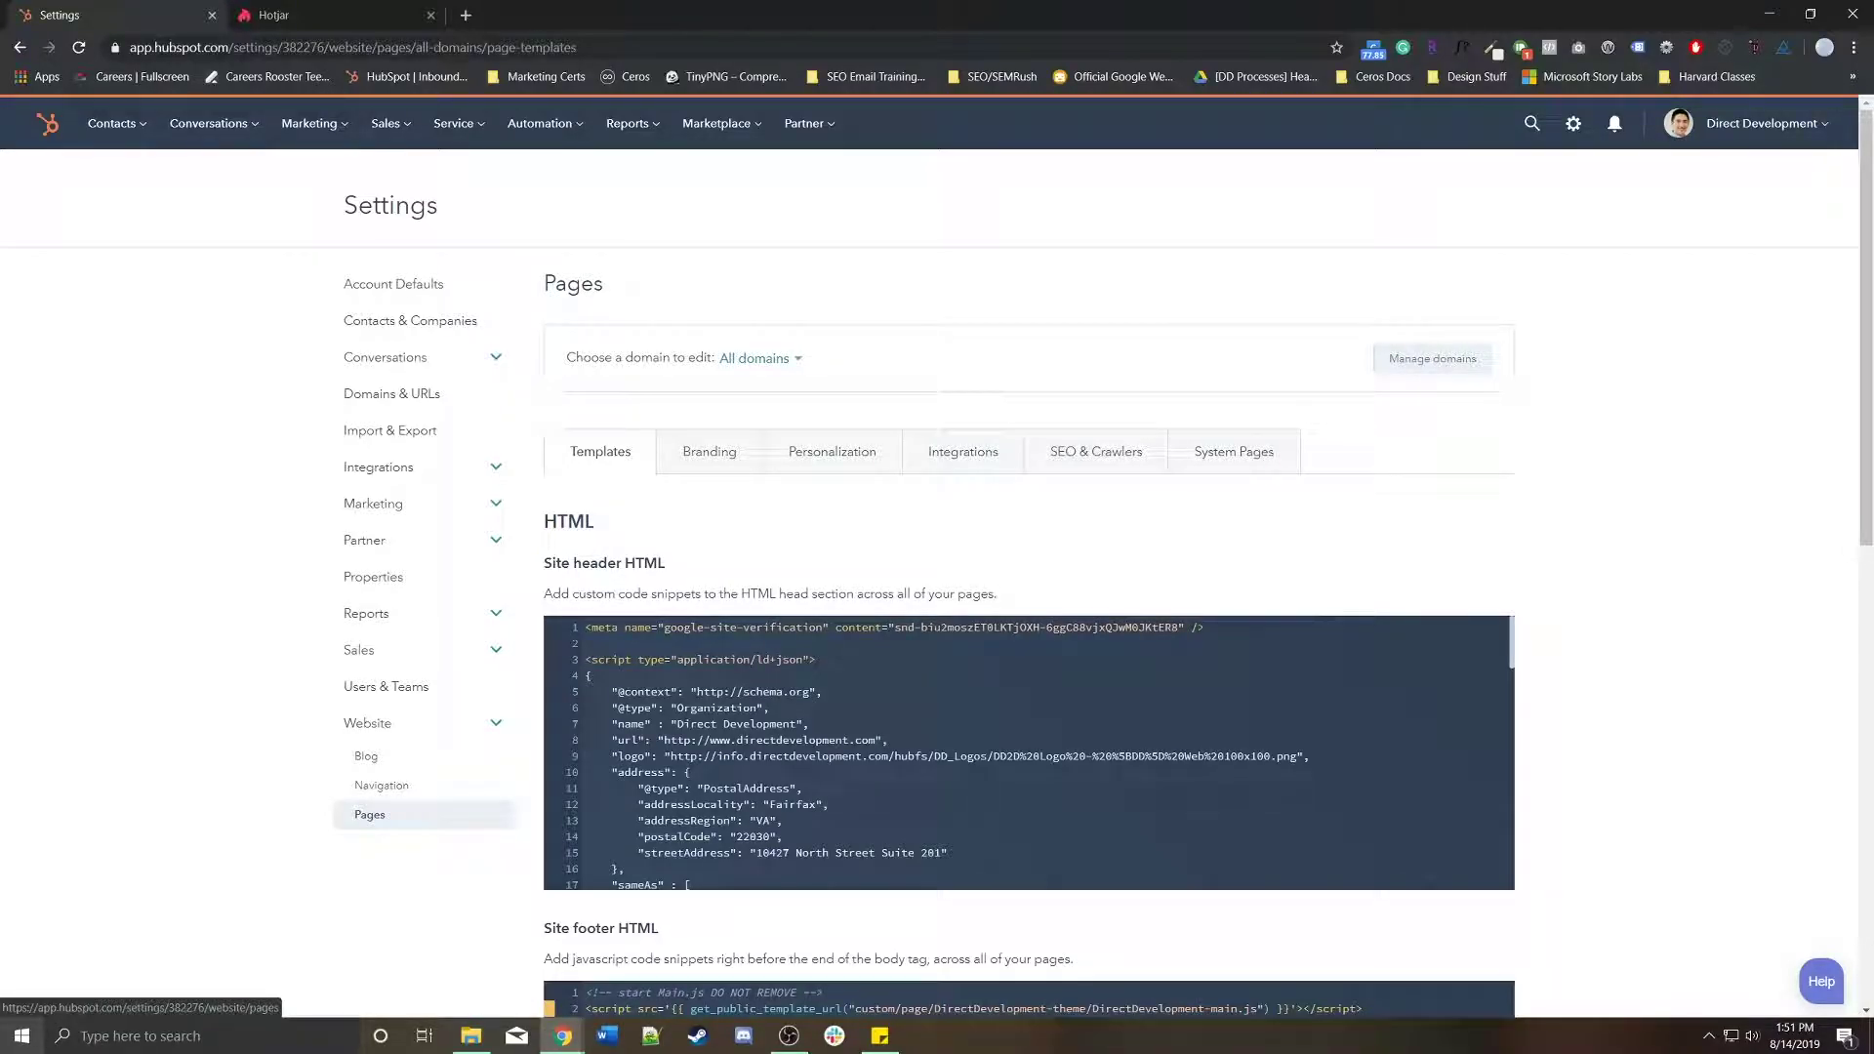
{"action": "left_click_drag", "start_coordinate": [544, 563], "coordinate": [665, 564]}
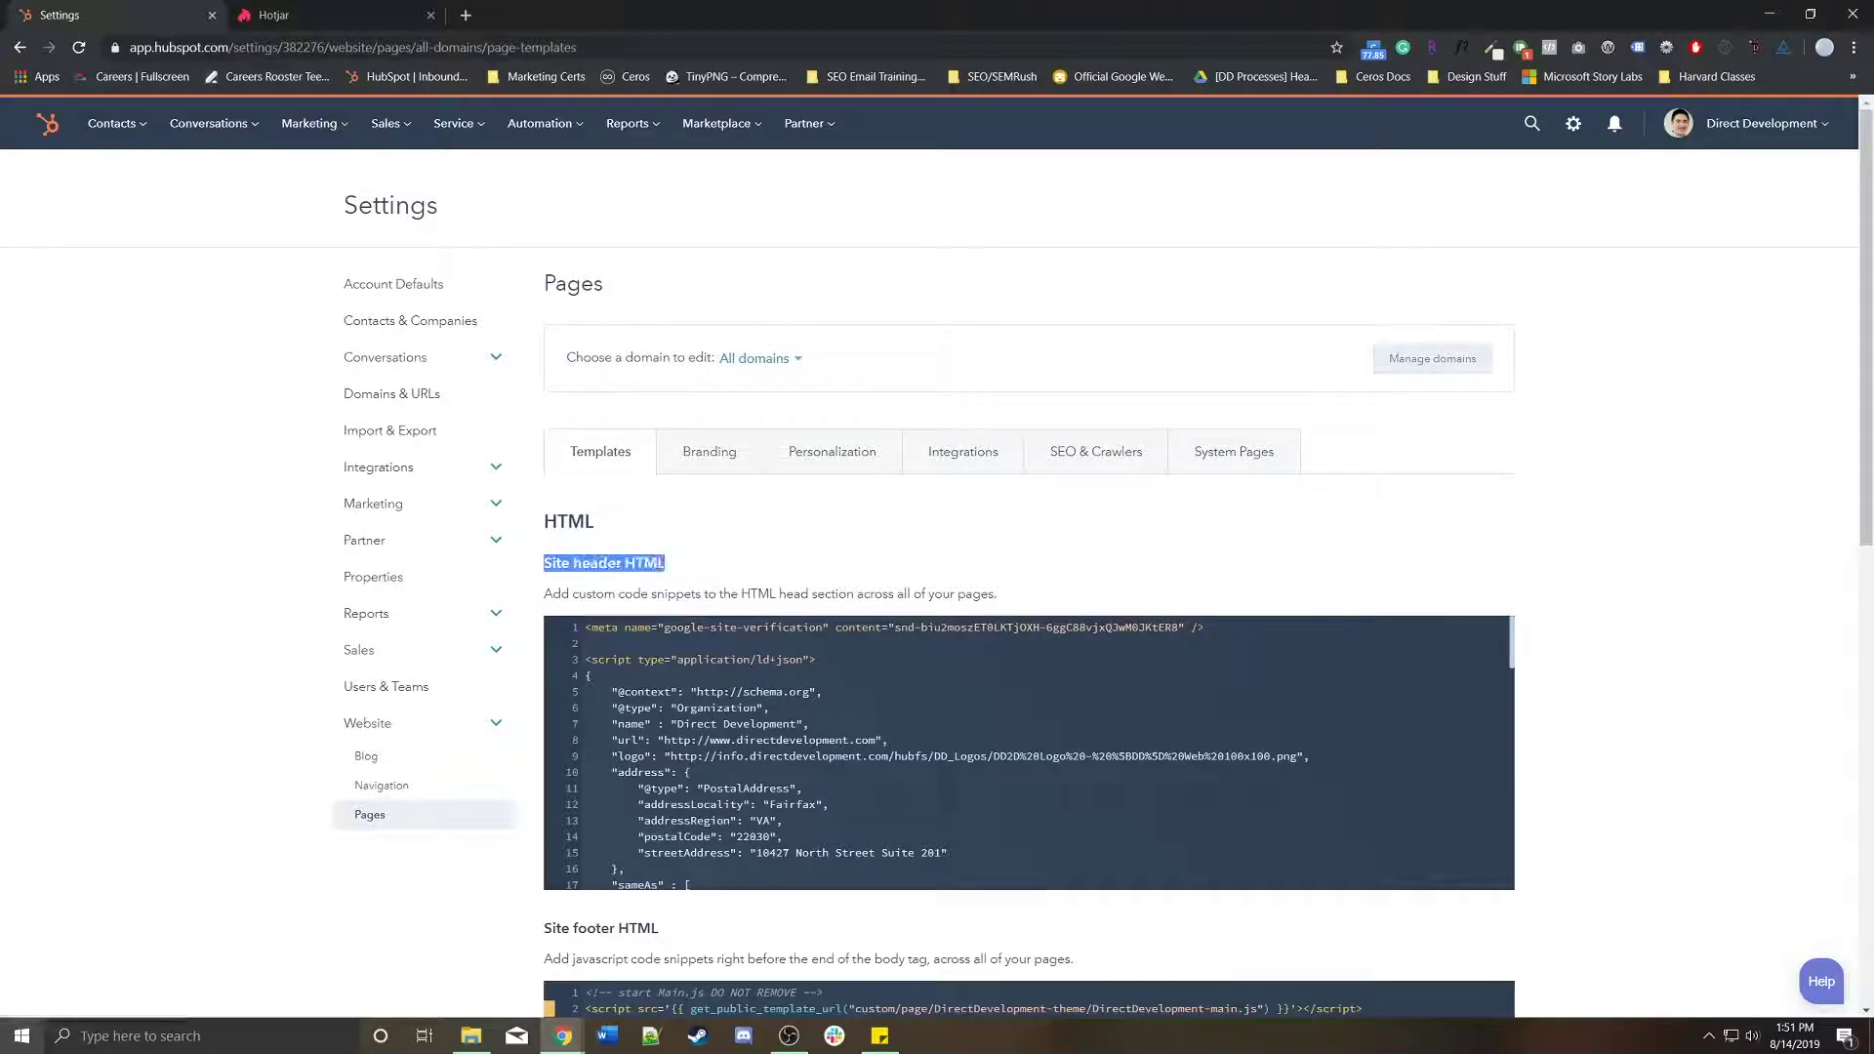
Paste the copied Hotjar tracking code on a new line after the End Facebook Pixel Code comment in the Site header HTML.
{"action": "scroll", "coordinate": [1029, 752], "scroll_direction": "down", "scroll_amount": 10}
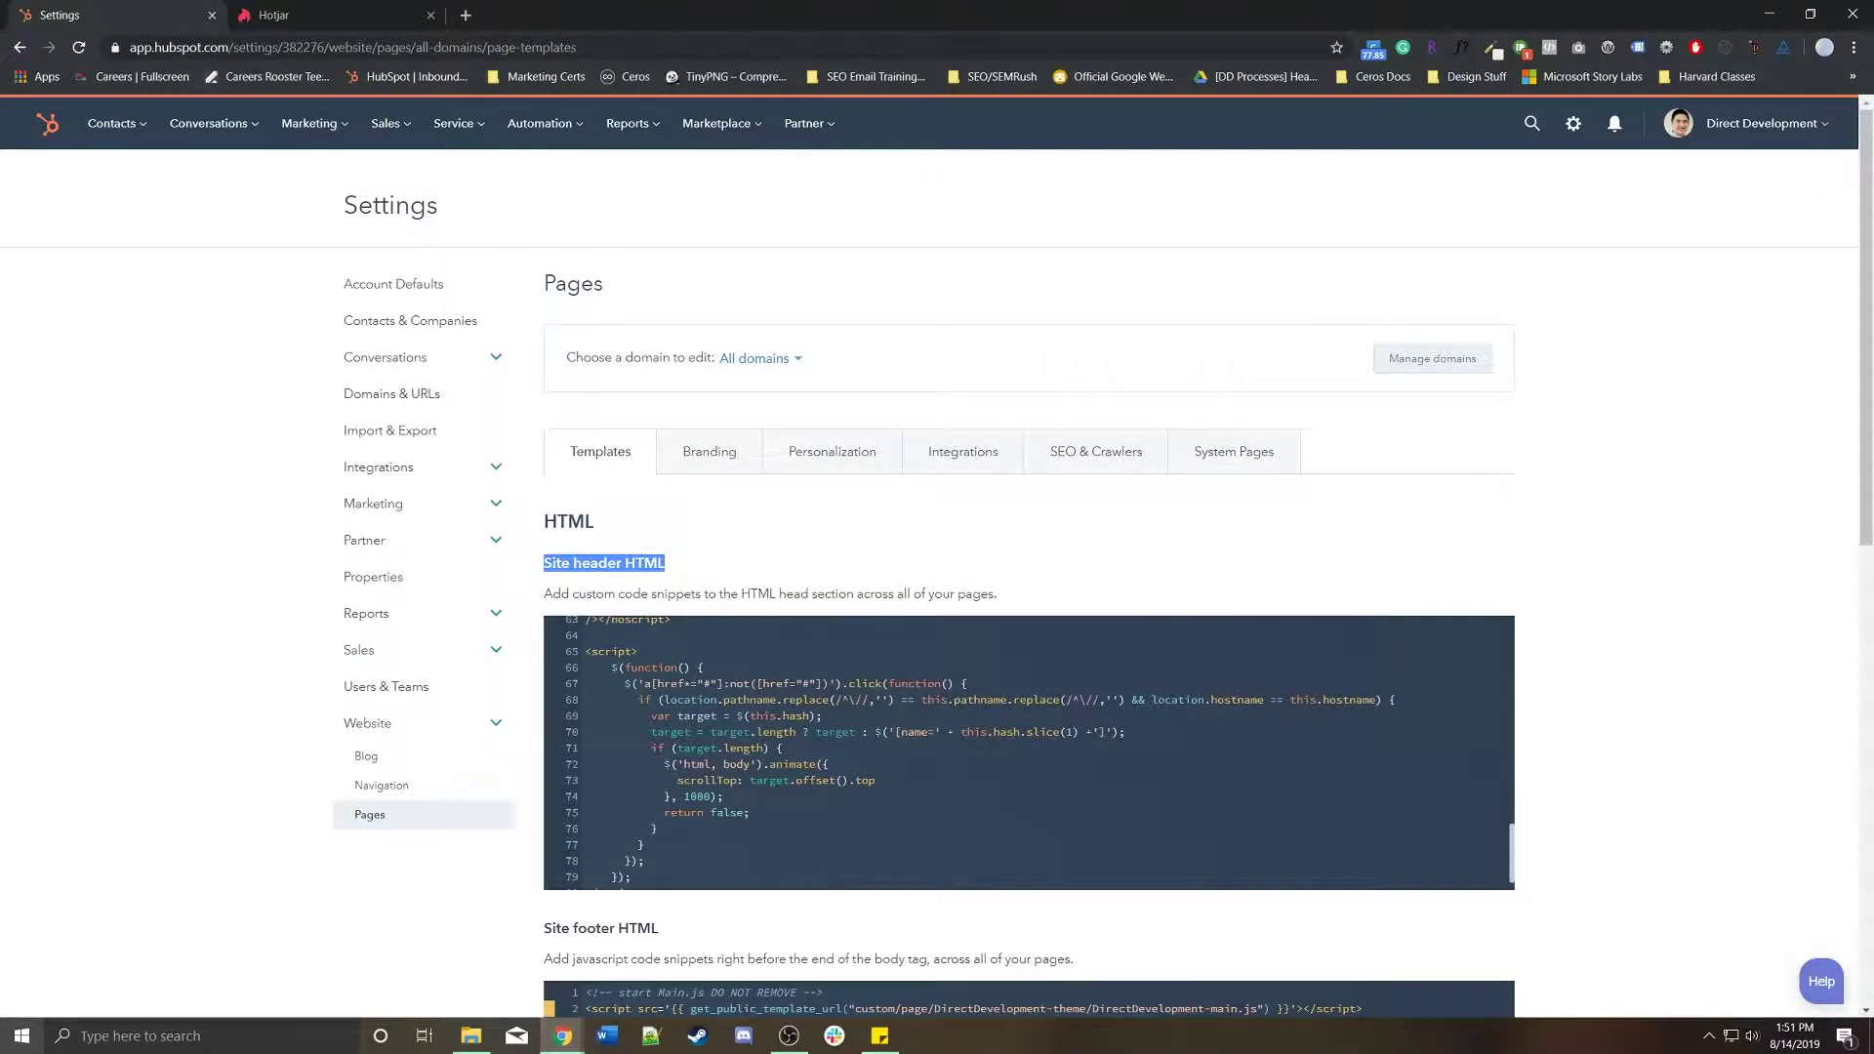
{"action": "scroll", "coordinate": [1029, 753], "scroll_direction": "up", "scroll_amount": 2}
{"action": "scroll", "coordinate": [1029, 753], "scroll_direction": "down", "scroll_amount": 3}
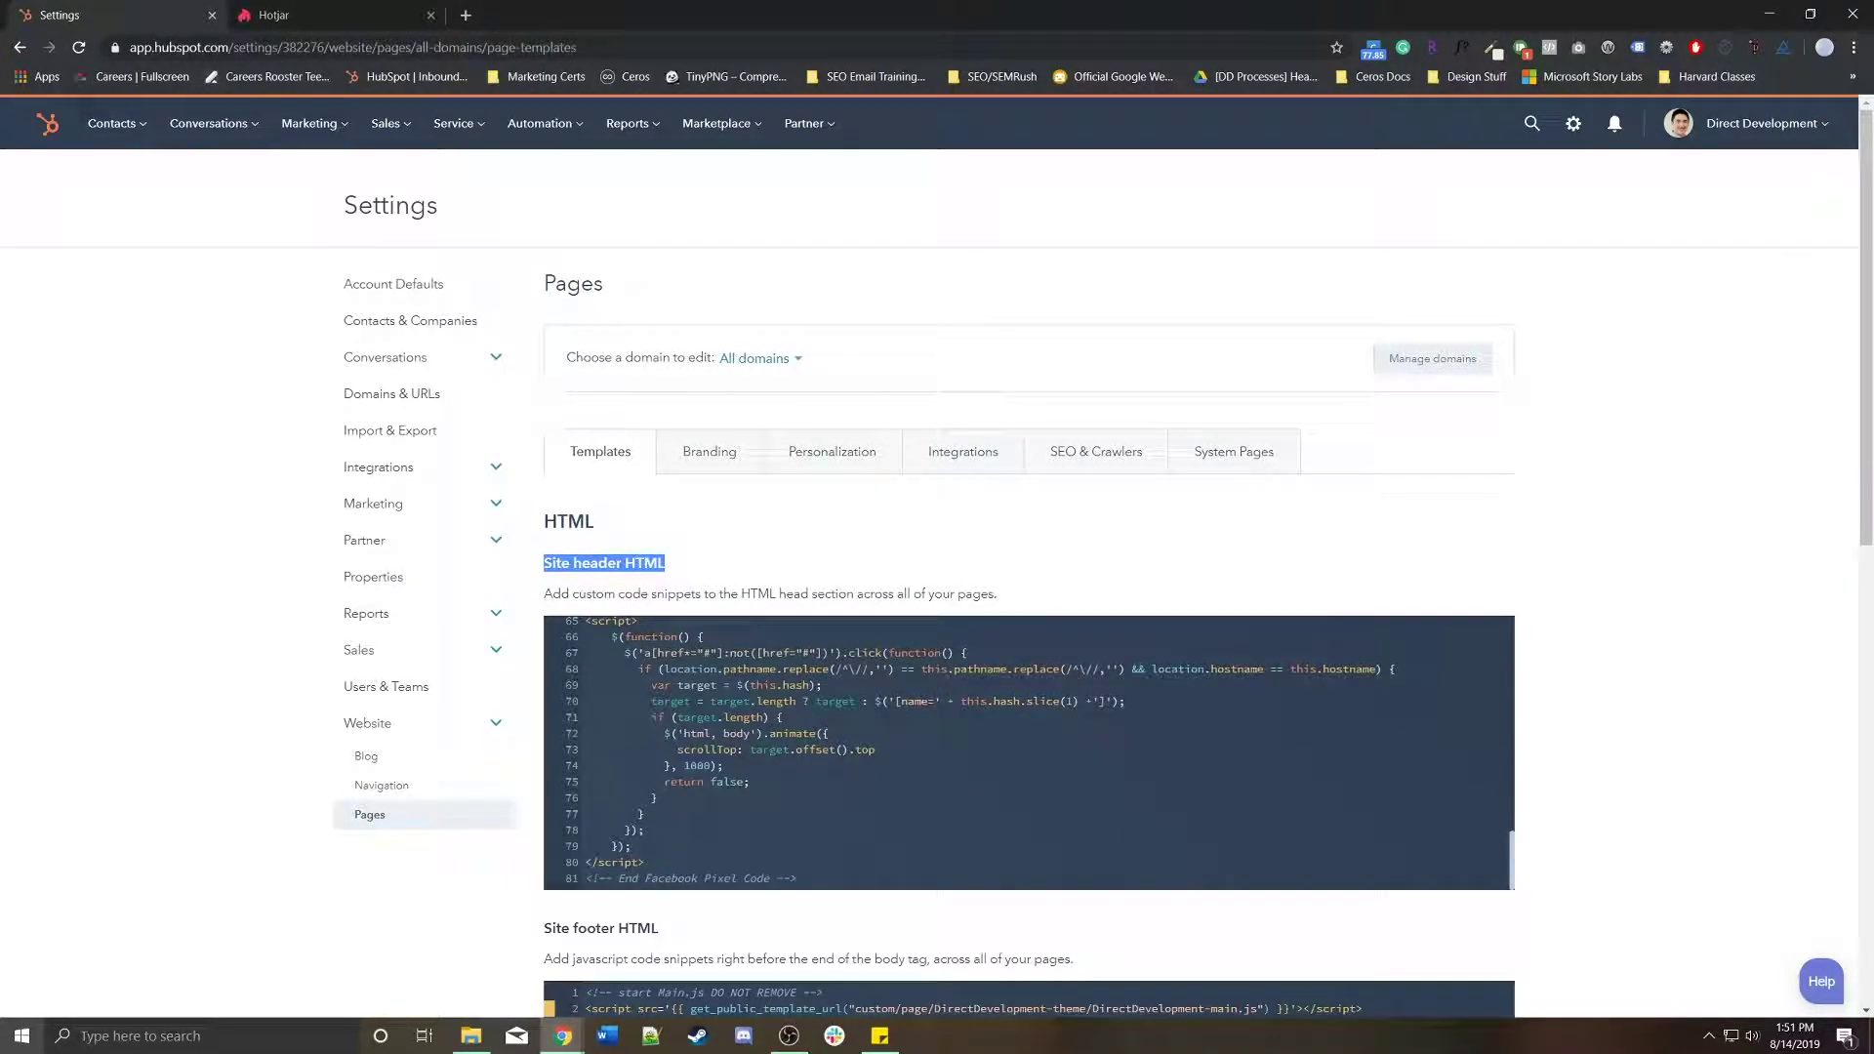
{"action": "left_click", "coordinate": [797, 878]}
{"action": "key", "text": "Return"}
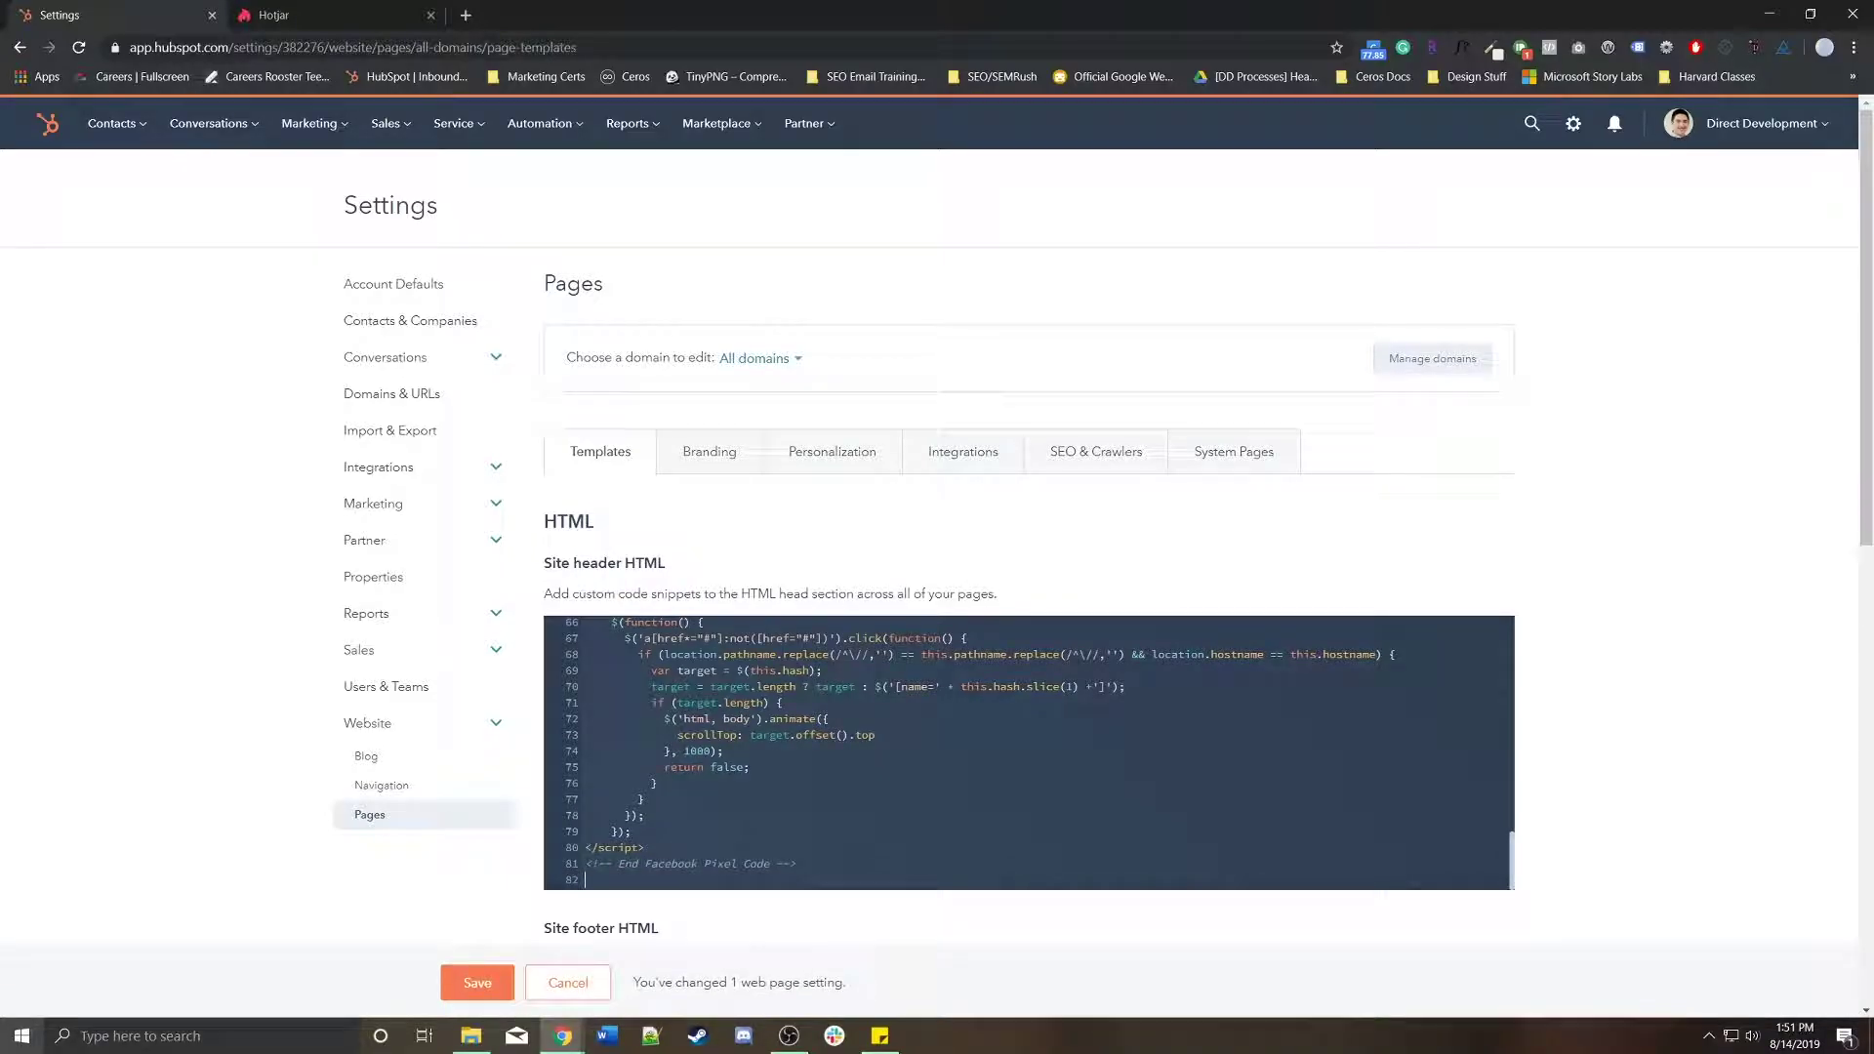
{"action": "type", "text": "<!-- Hotjar Tracking Code for https://www.domain.com --> <script>     (function(h,o,t,j,a,r){         h.hj=h.hj||function(){(h.hj.q=h.hj.q||[]).push(arguments)};         h._hjSettings={hjid:1444697,hjsv:6};         a=o.getElementsByTagName('head')[0];         r=o.createElement('script');r.async=1;         r.src=t+h._hjSettings.hjid+j+h._hjSettings.hjsv;         a.appendChild(r);     })(window,document,'https://static.hotjar.com/c/hotjar-','.js?sv='); </script>"}
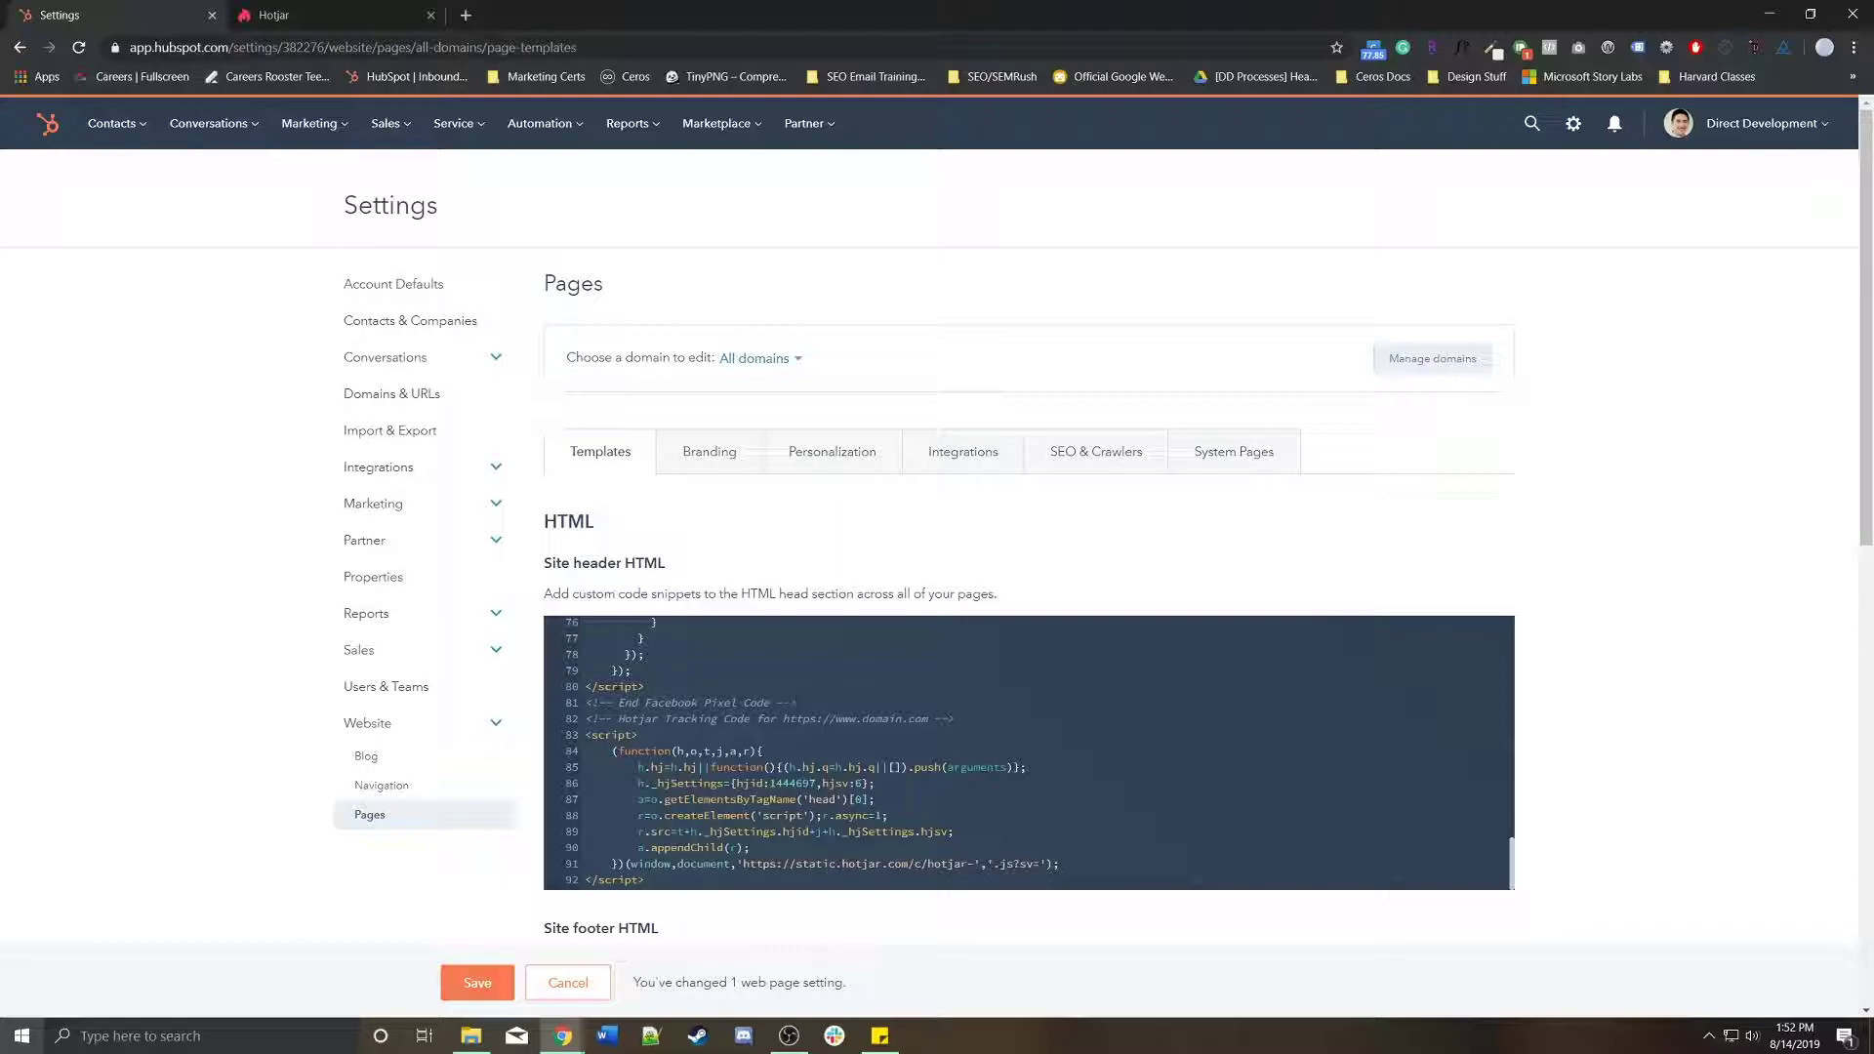
Insert a blank line between the End Facebook Pixel Code comment and the Hotjar tracking code.
{"action": "left_click", "coordinate": [788, 703]}
{"action": "key", "text": "Return"}
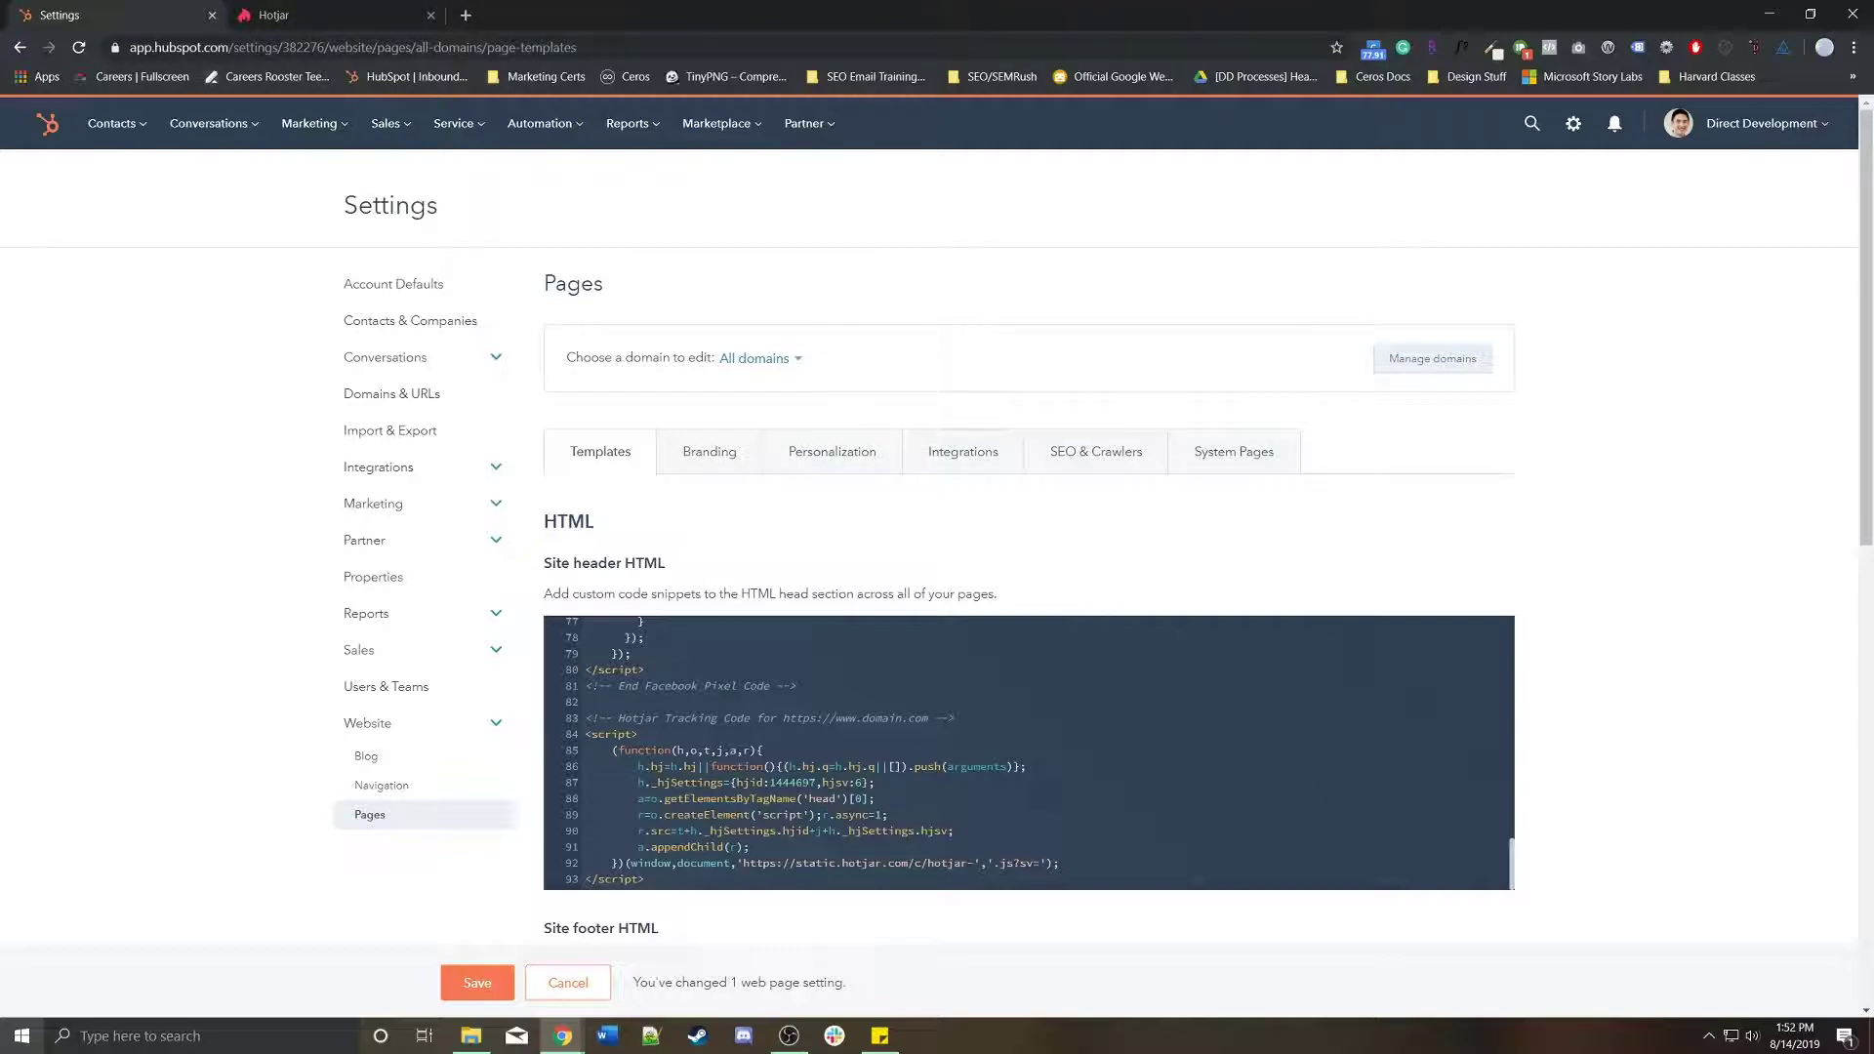
{"action": "left_click_drag", "start_coordinate": [586, 734], "coordinate": [736, 880]}
{"action": "left_click", "coordinate": [736, 863]}
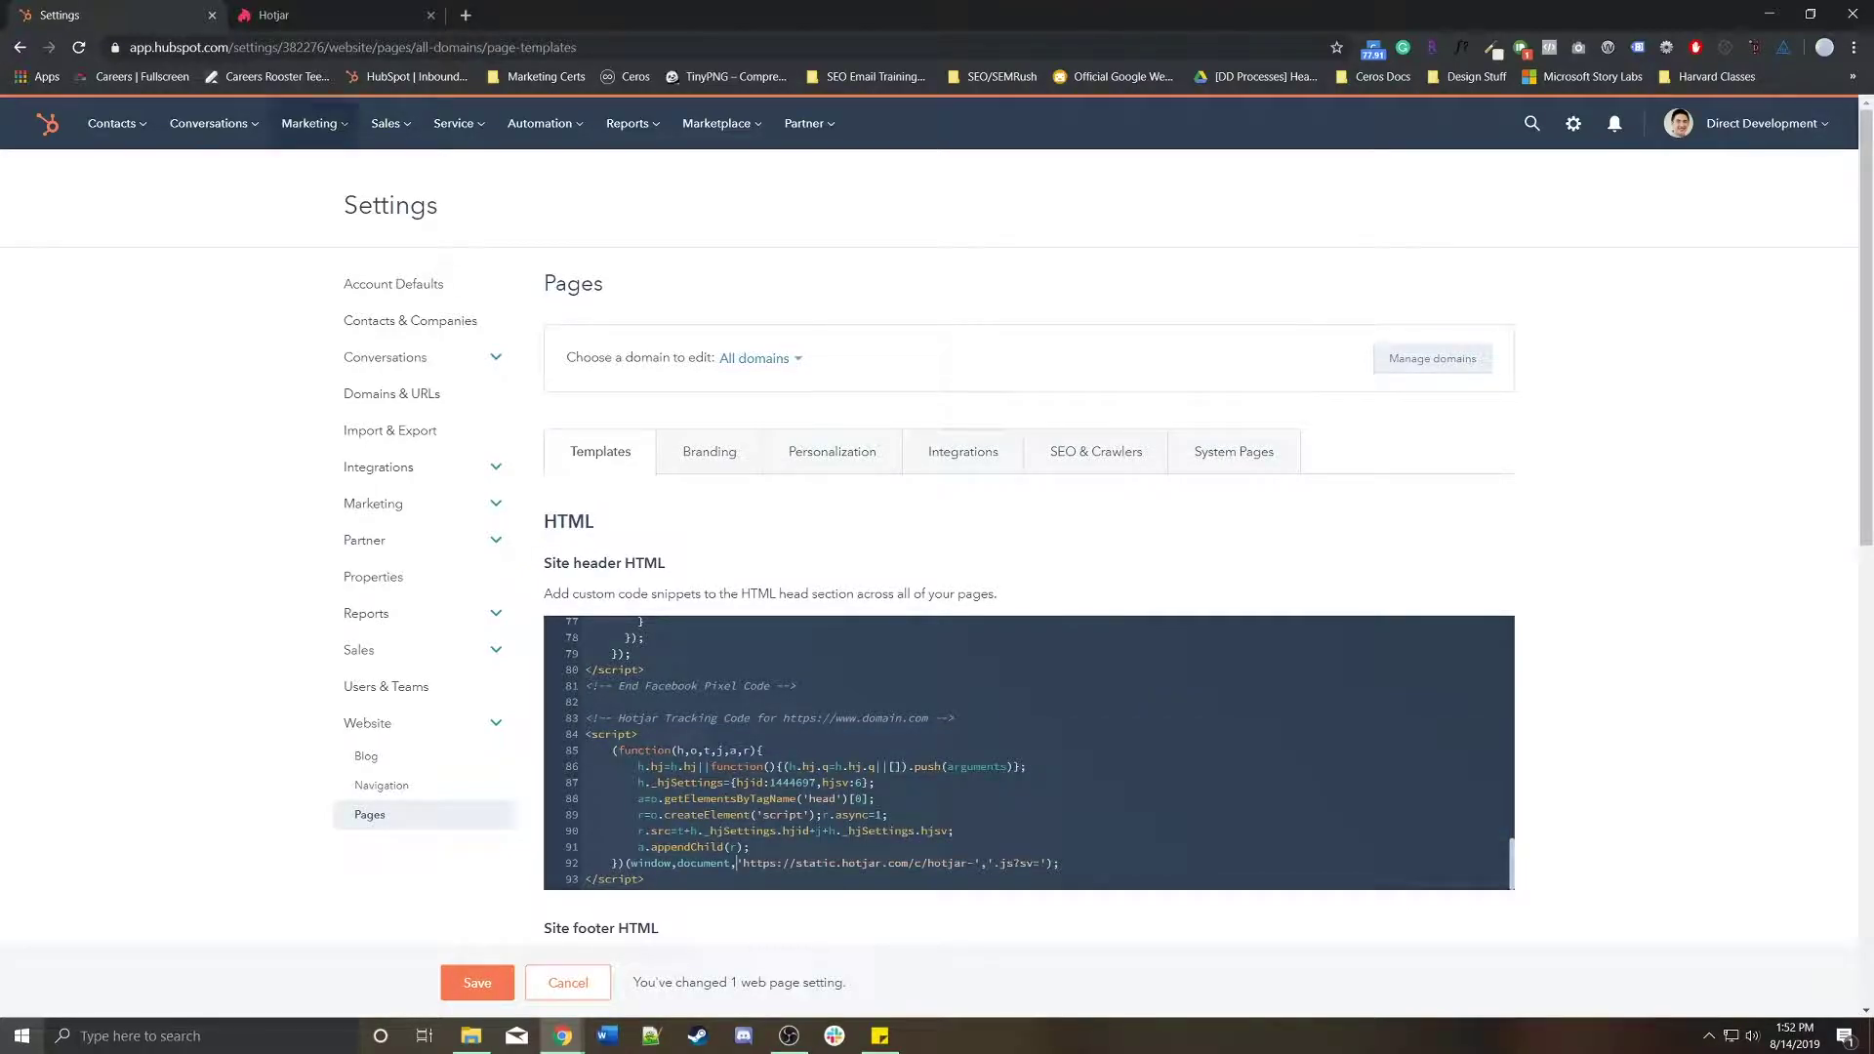
{"action": "left_click", "coordinate": [293, 15]}
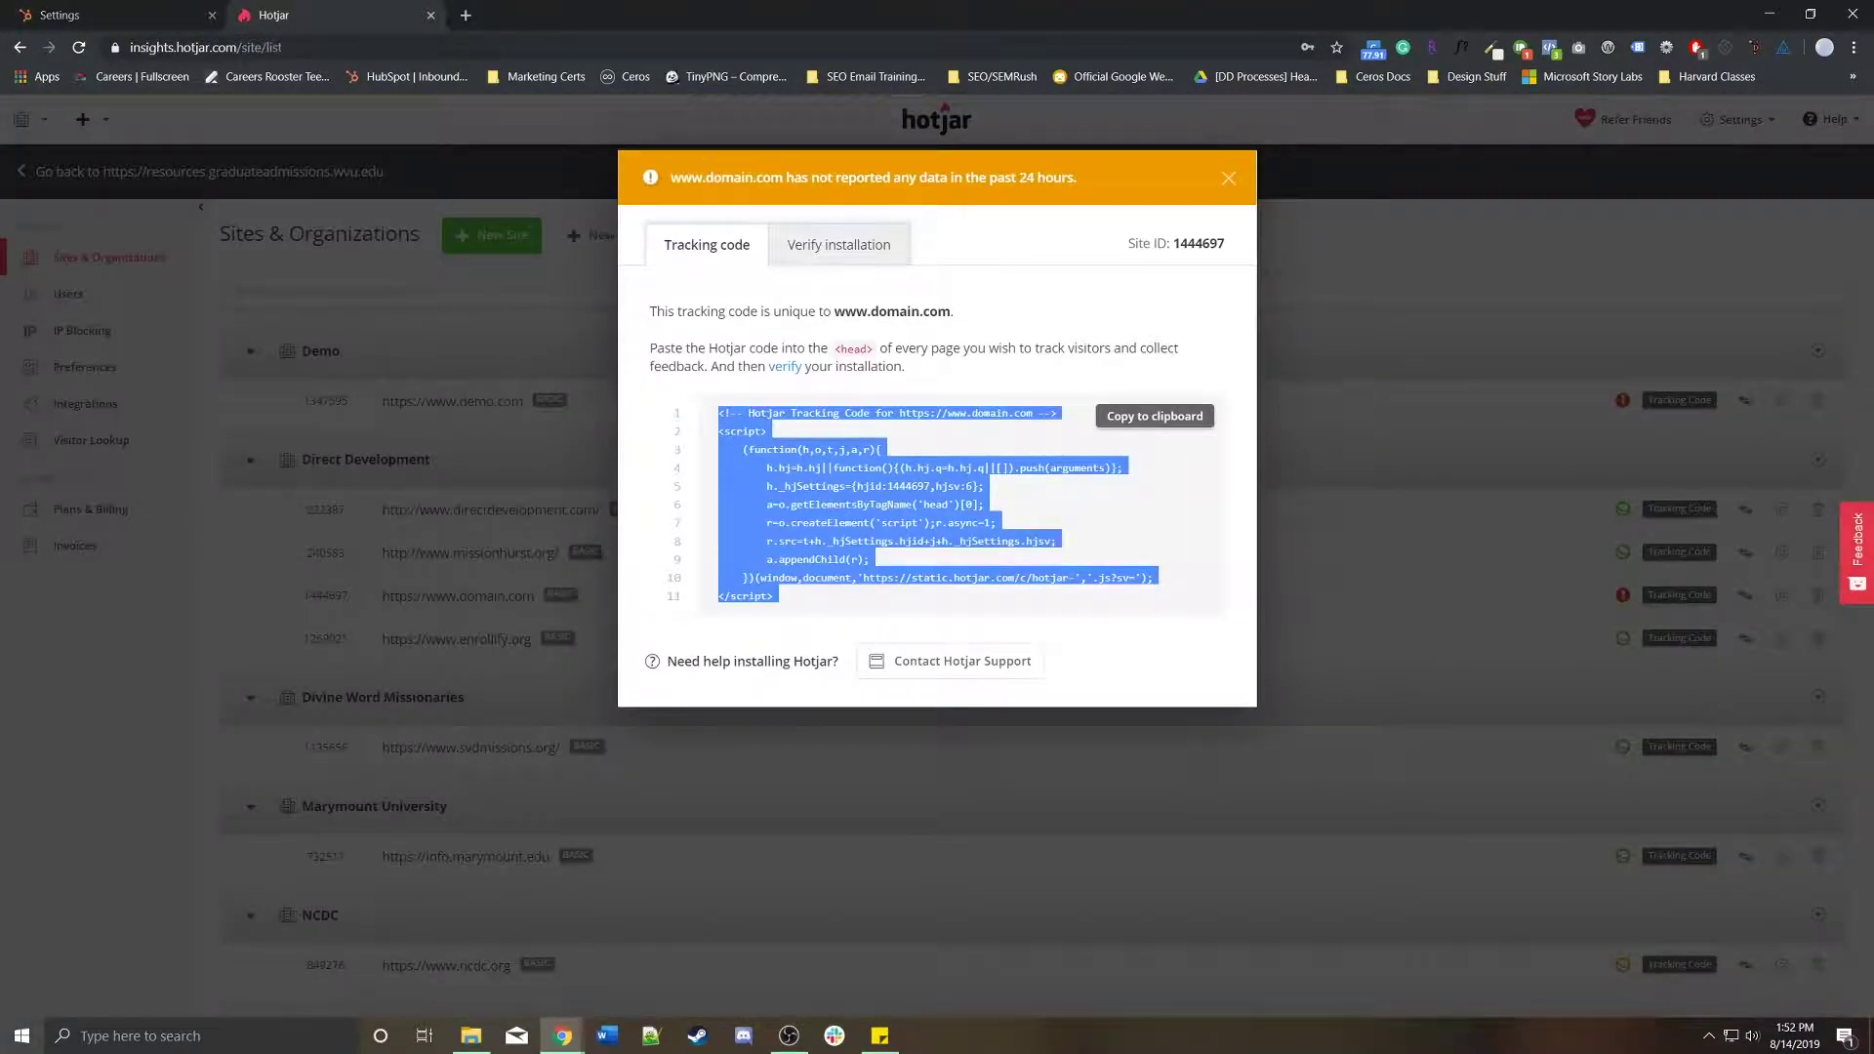
{"action": "left_click", "coordinate": [839, 244]}
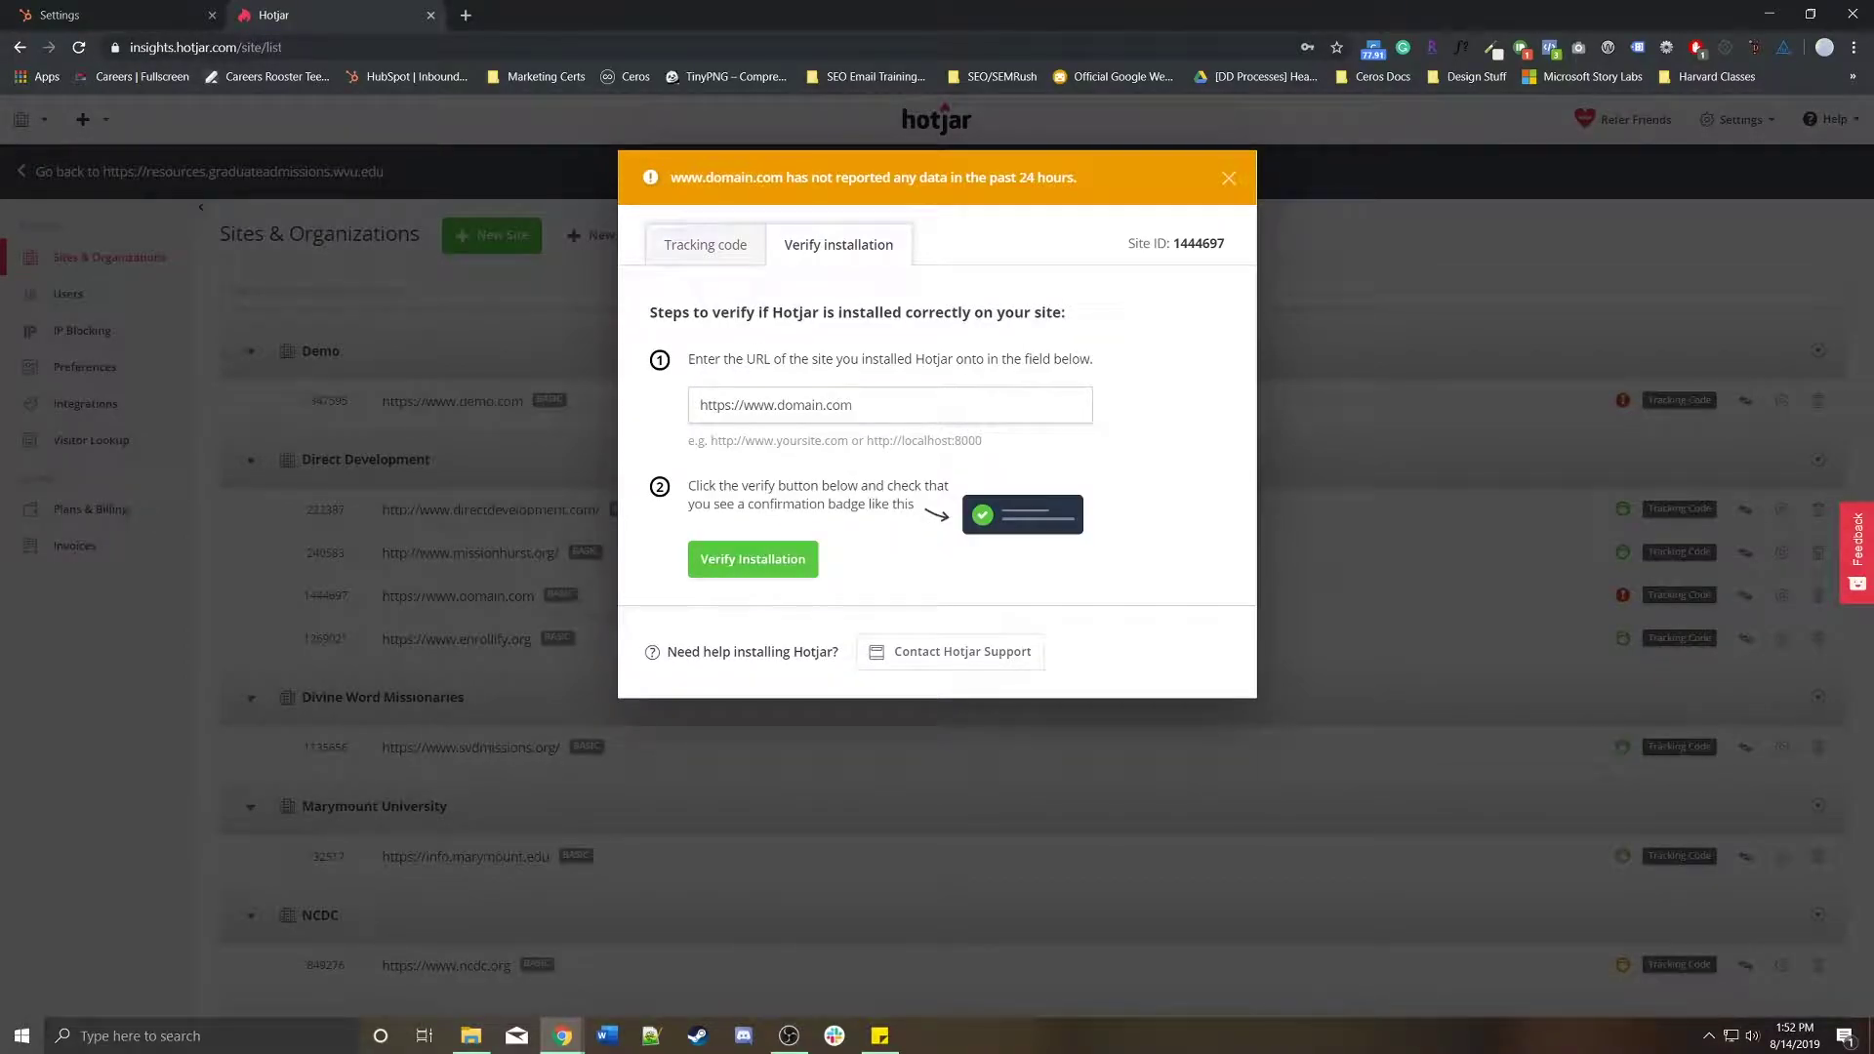
{"action": "left_click", "coordinate": [889, 404]}
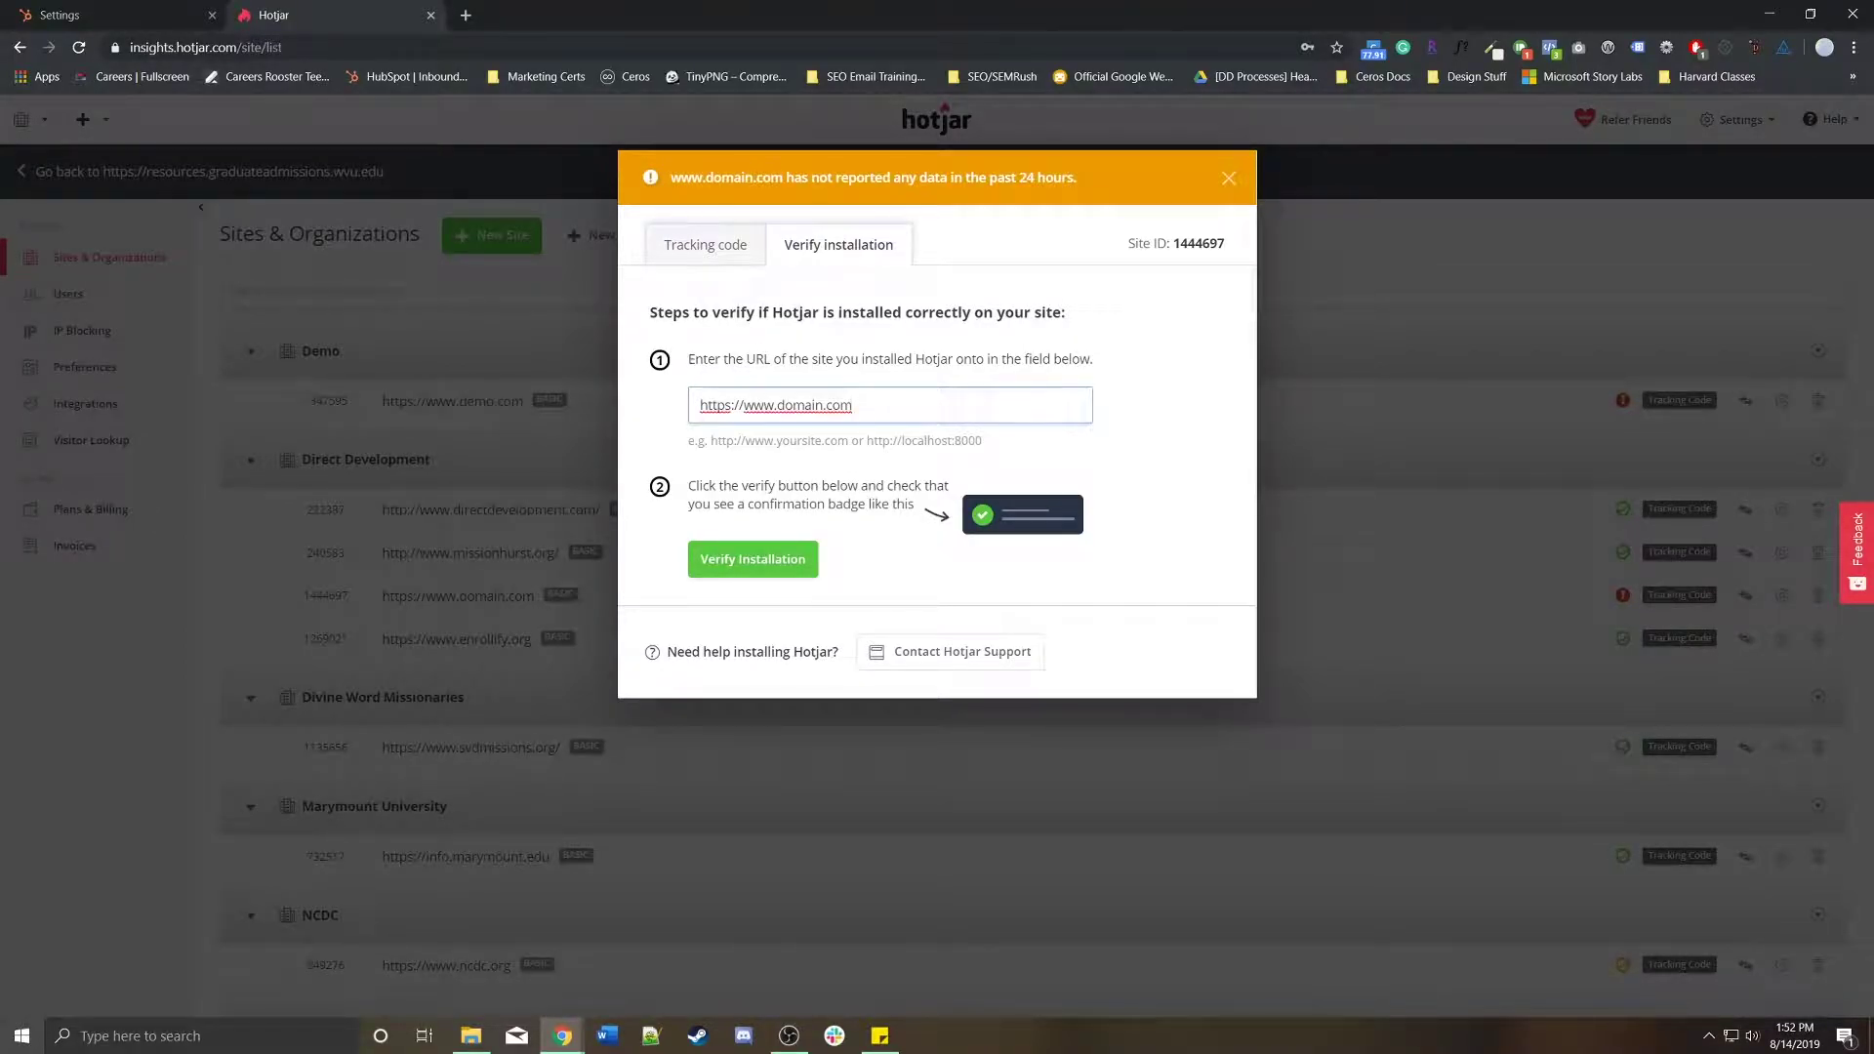
{"action": "key", "text": "ctrl+a"}
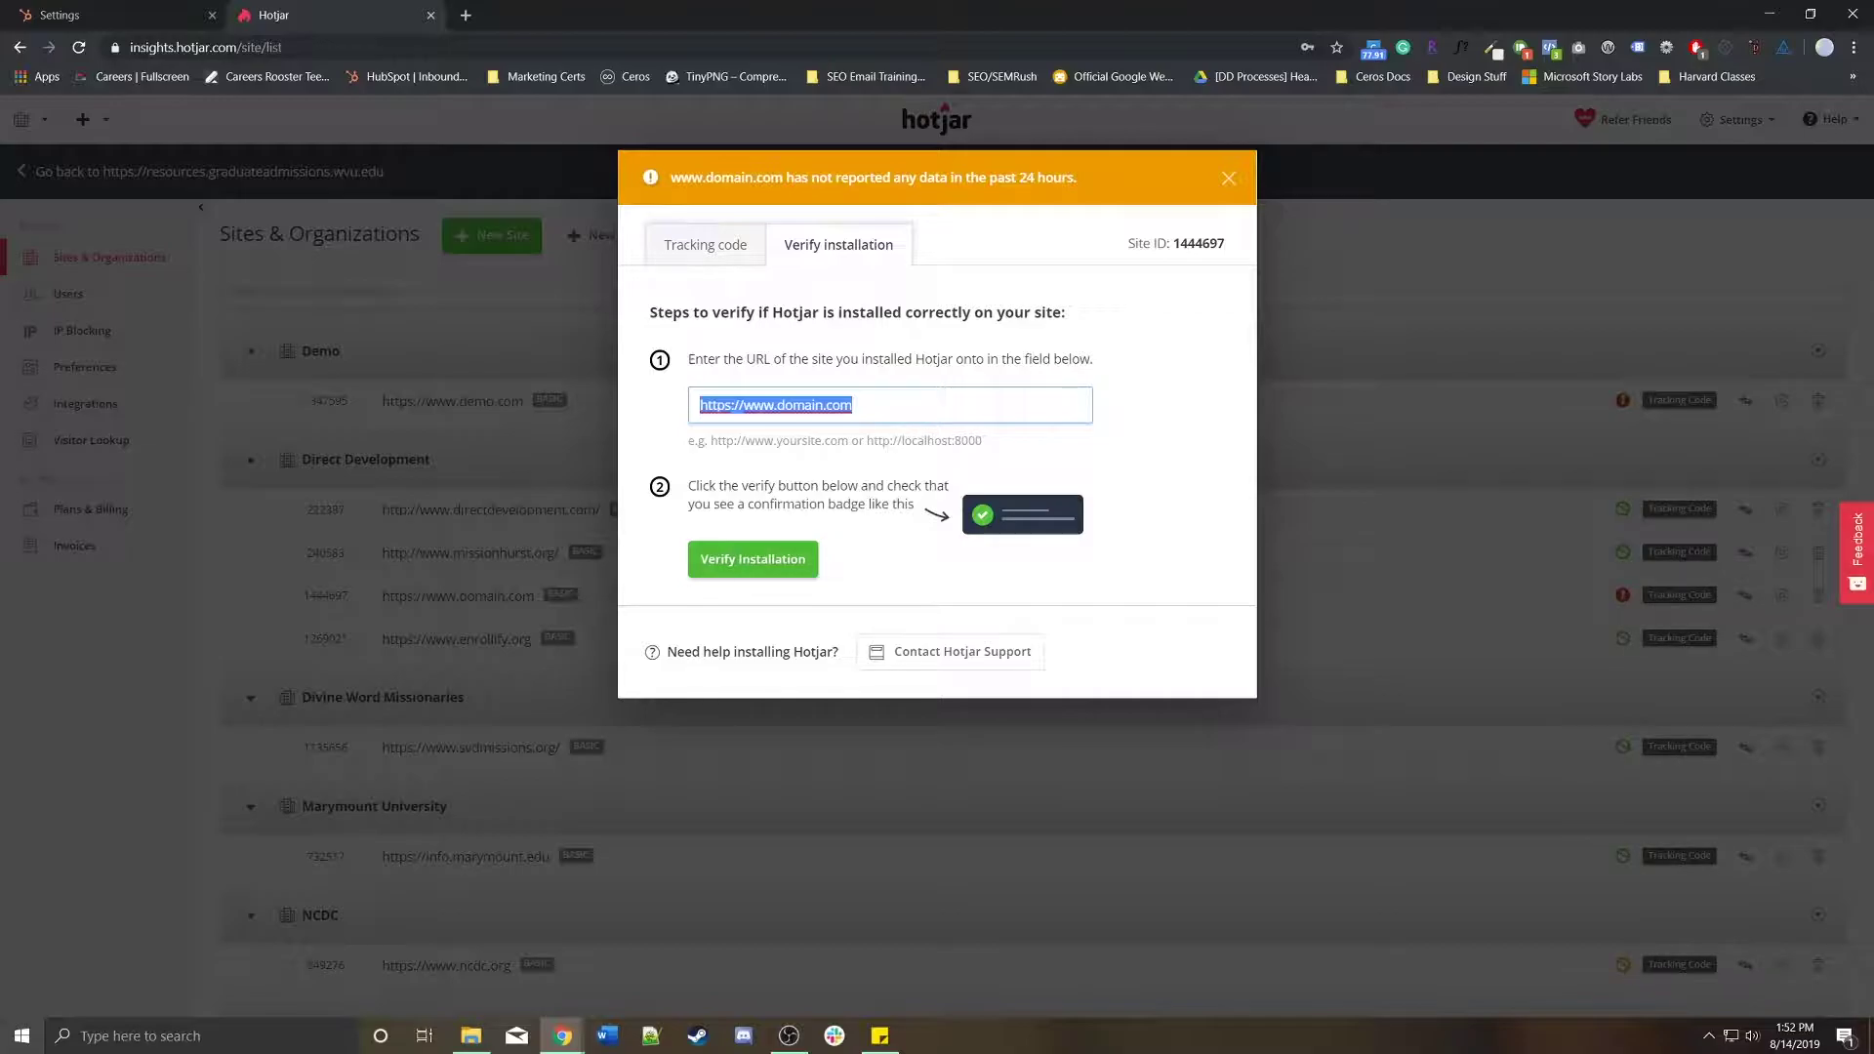
{"action": "key", "text": "Return"}
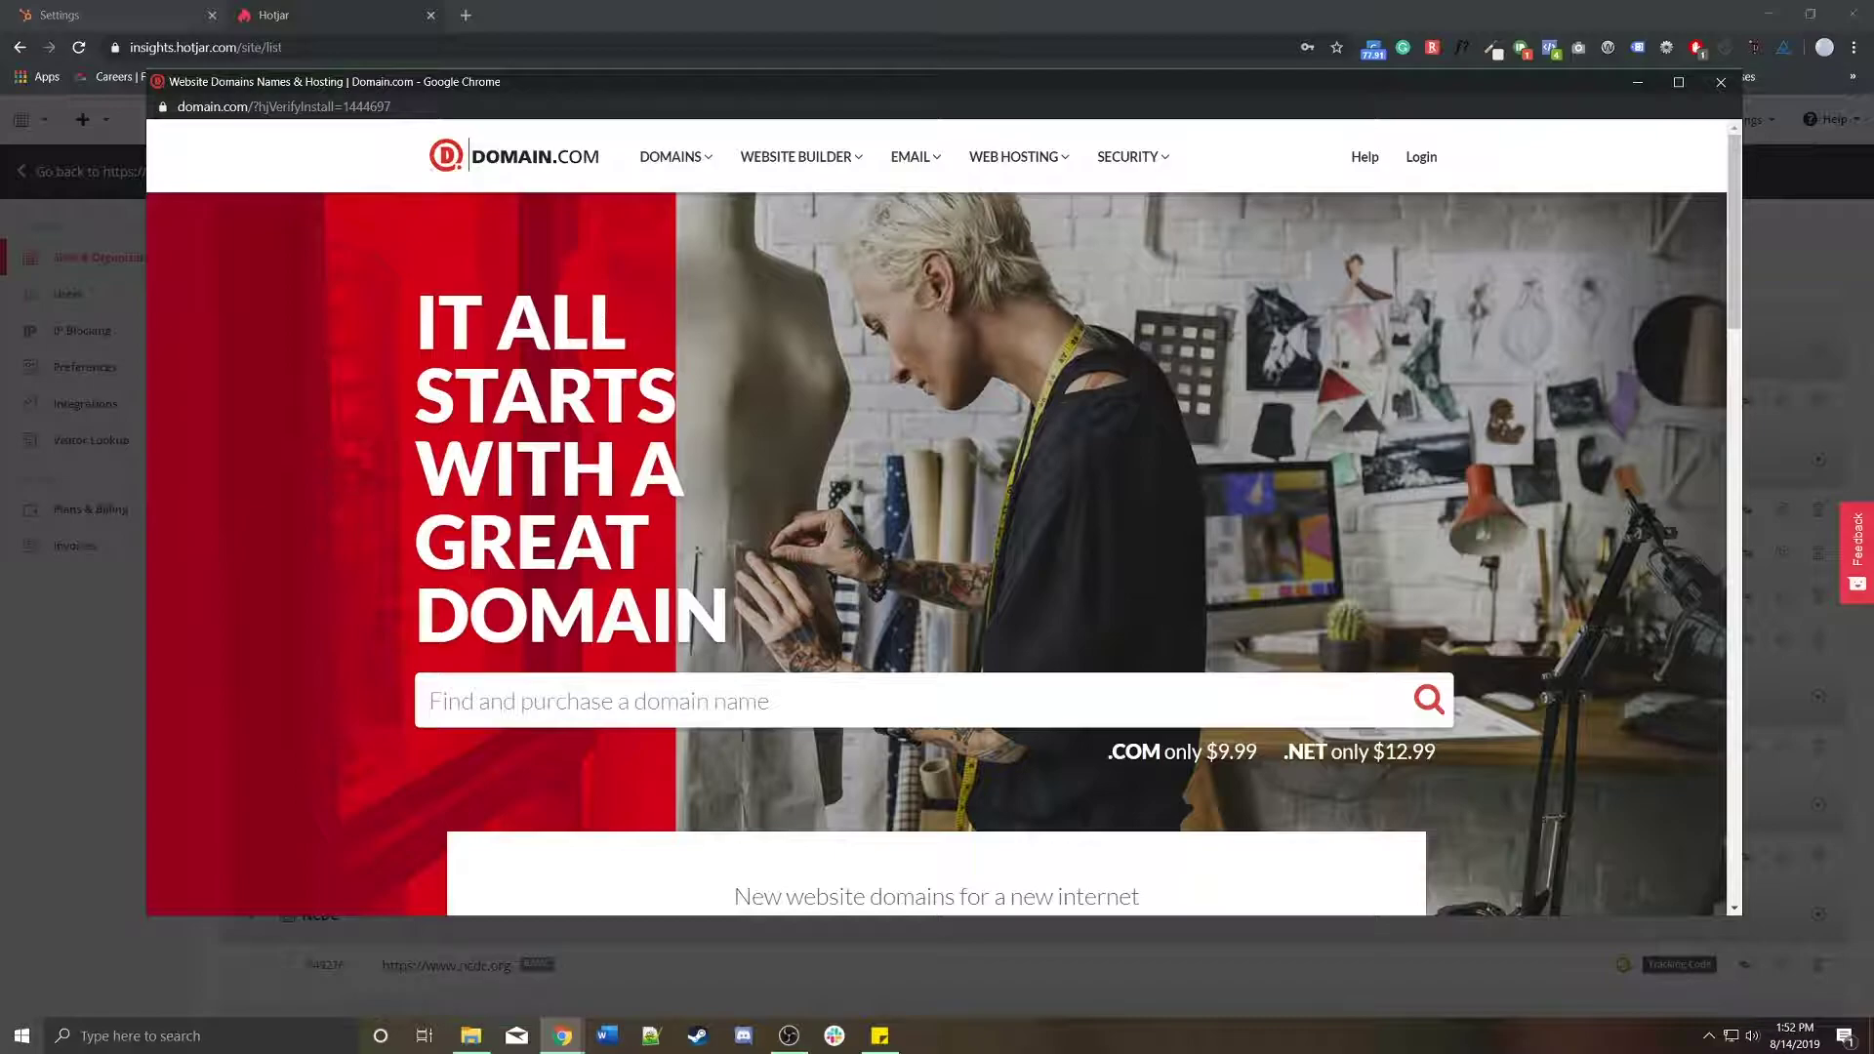
Look over the opened domain.com page for the Hotjar confirmation badge, then close that page and the verification dialog.
{"action": "scroll", "coordinate": [936, 518], "scroll_direction": "down", "scroll_amount": 10}
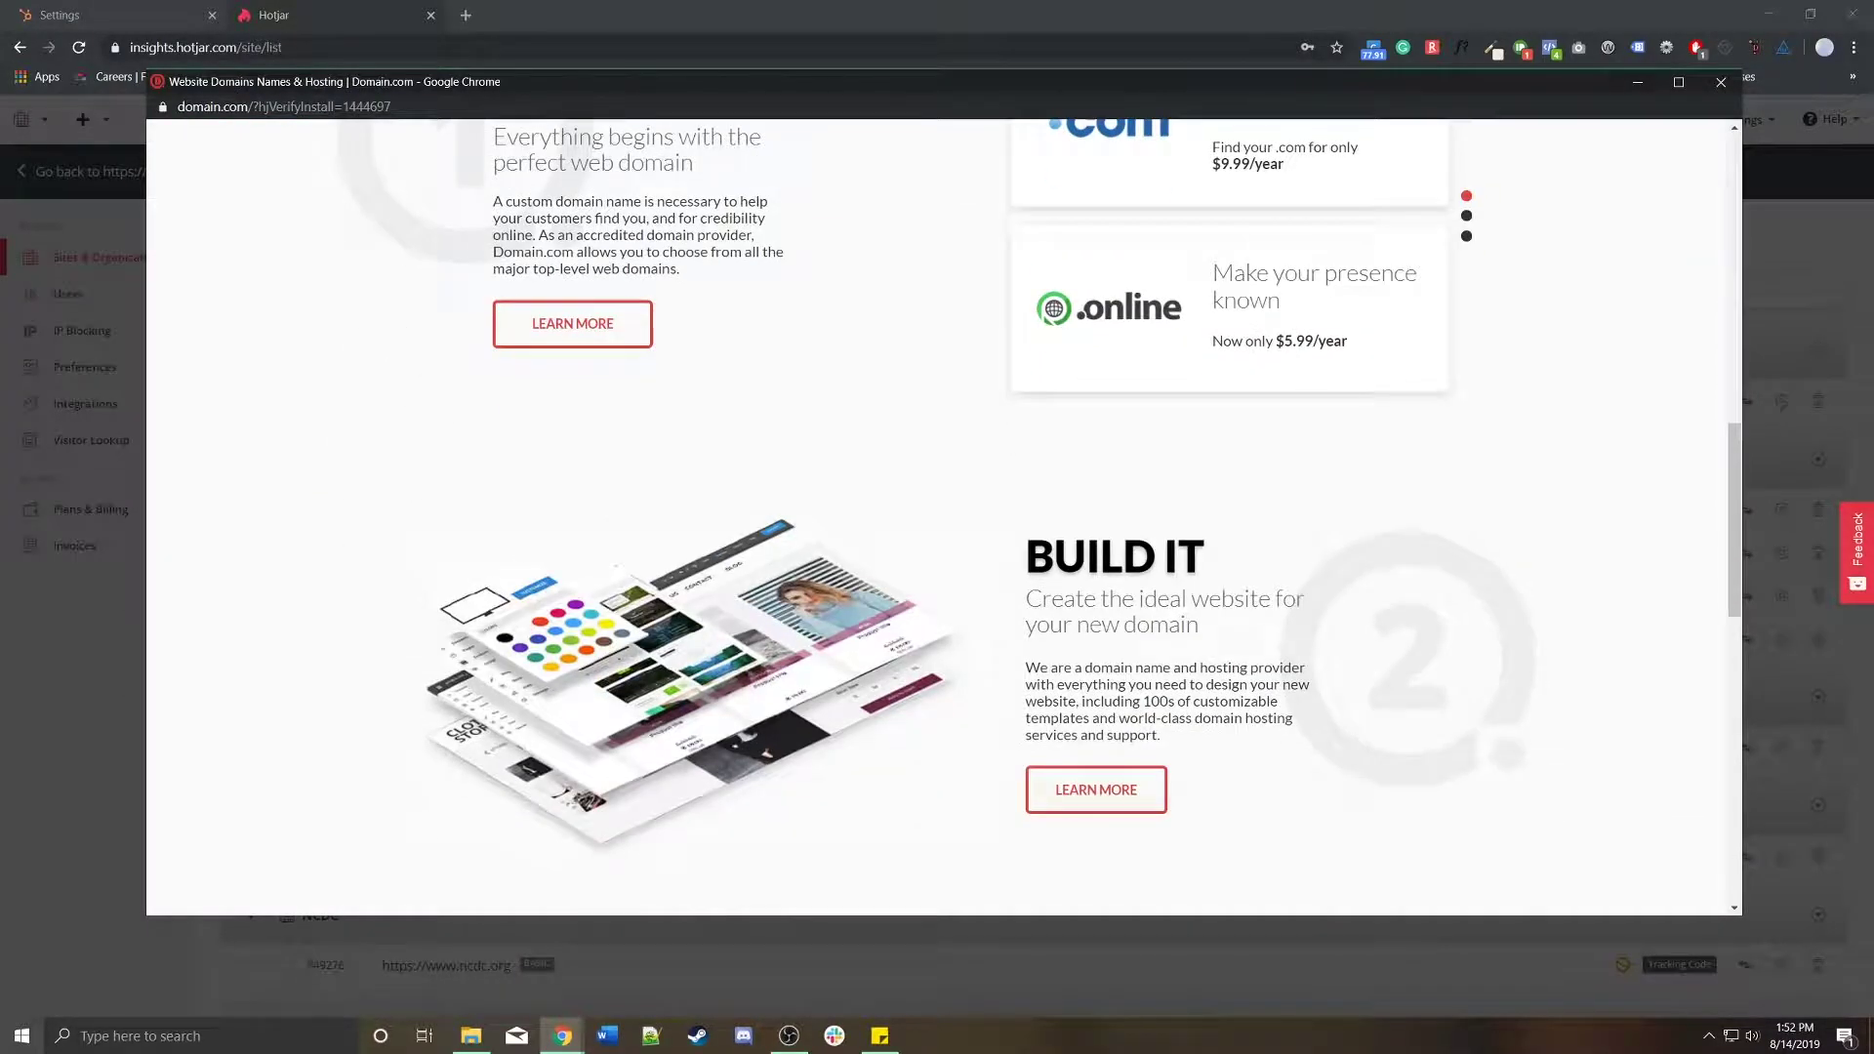
{"action": "scroll", "coordinate": [937, 517], "scroll_direction": "up", "scroll_amount": 10}
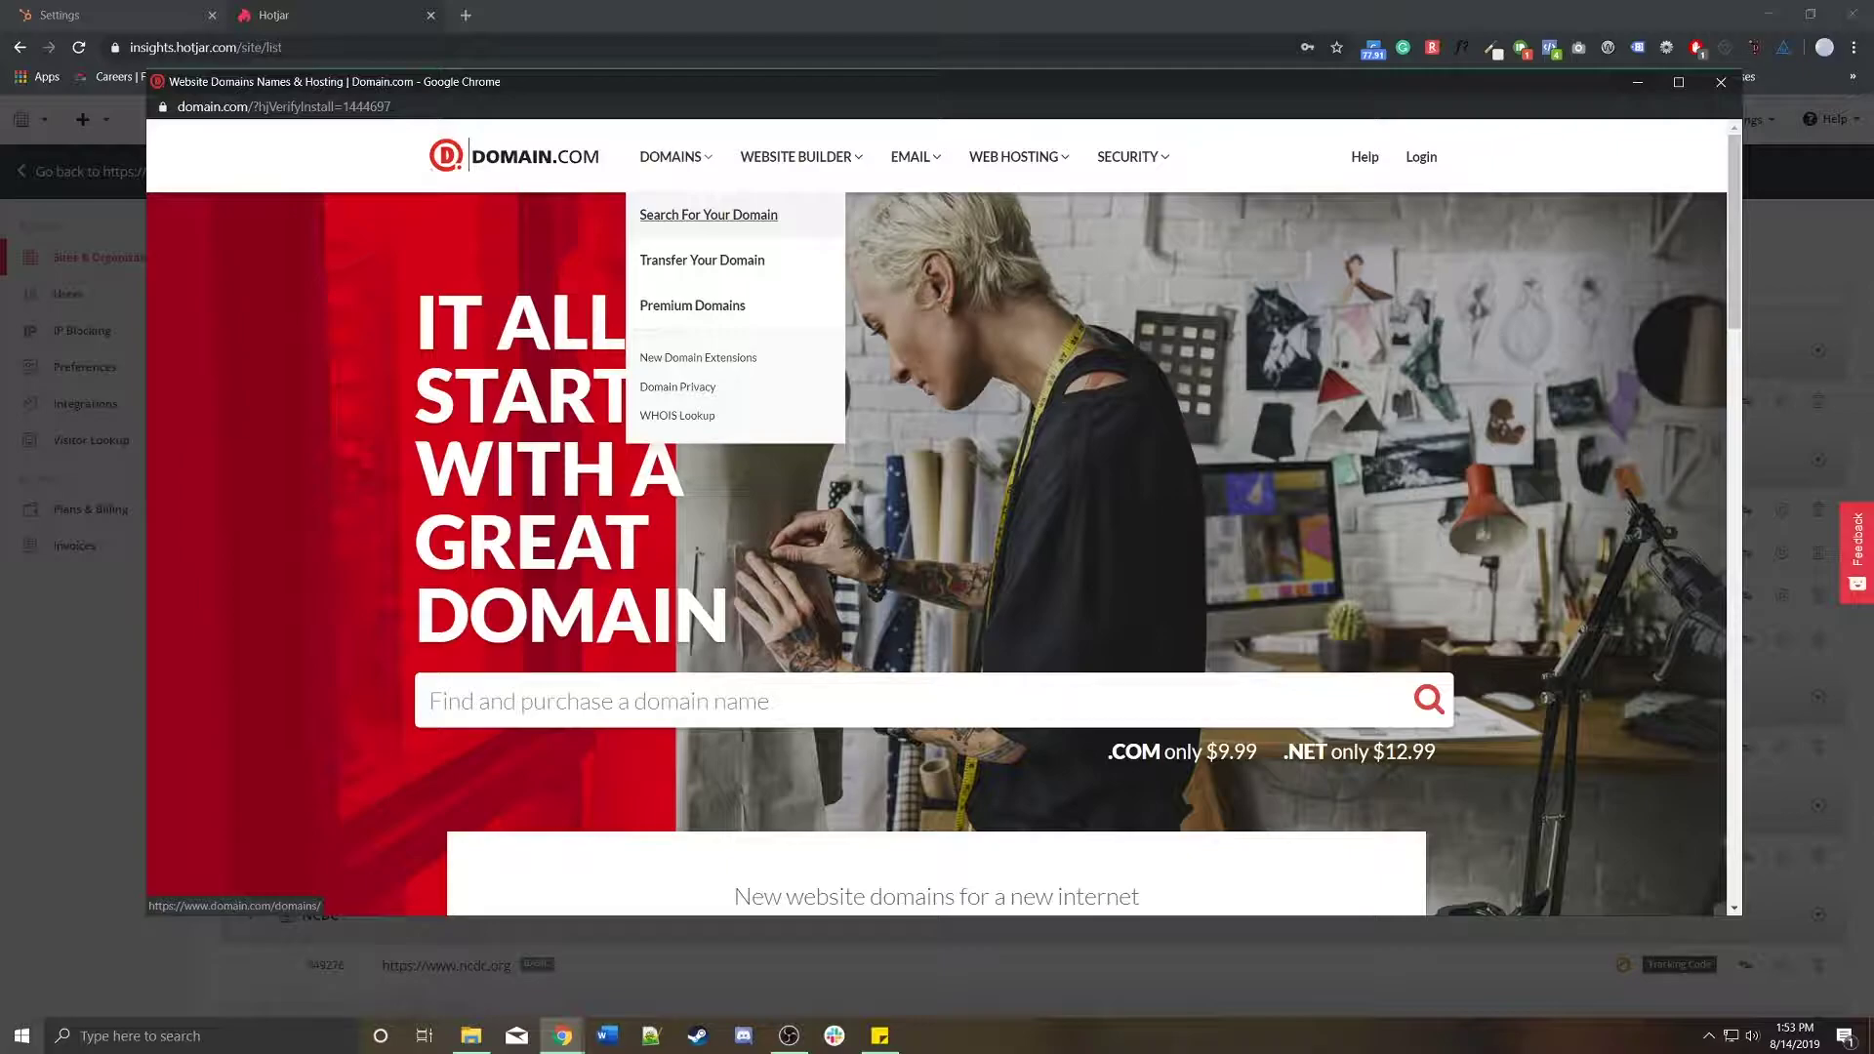
{"action": "key", "text": "ctrl+w"}
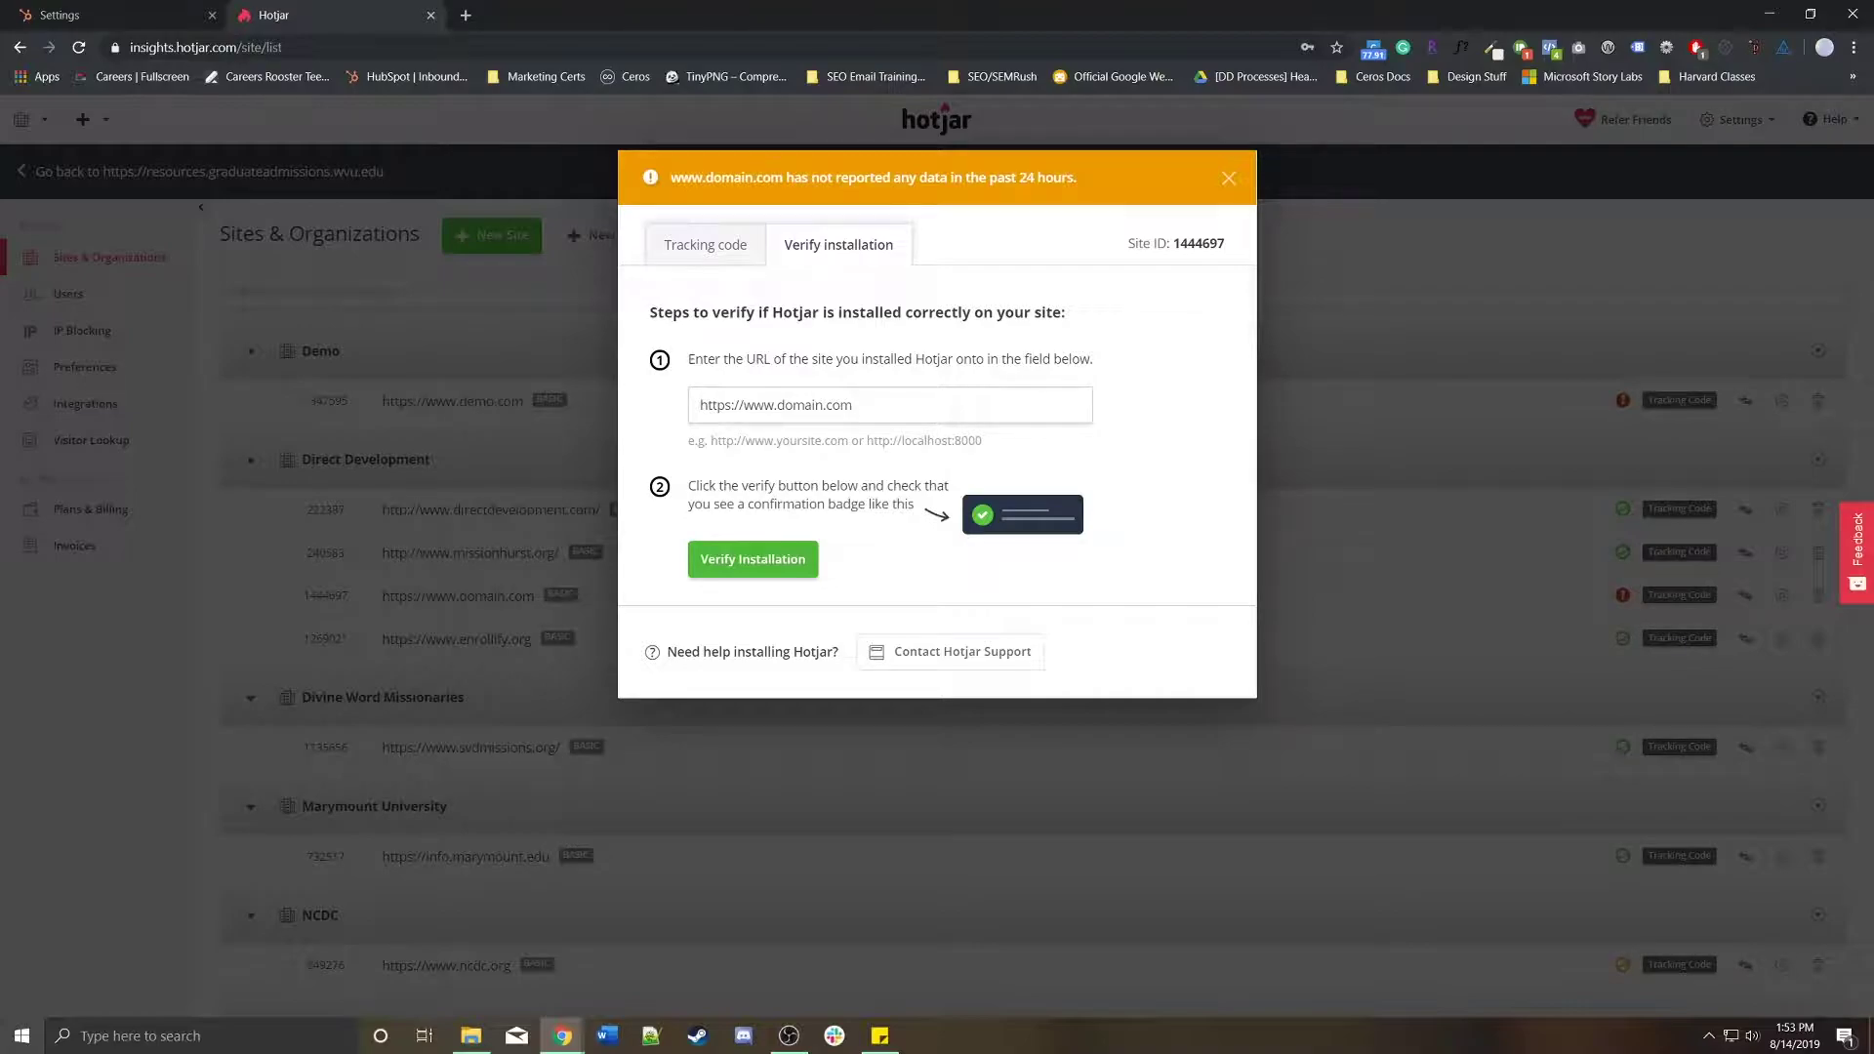
{"action": "mouse_move", "coordinate": [1176, 243]}
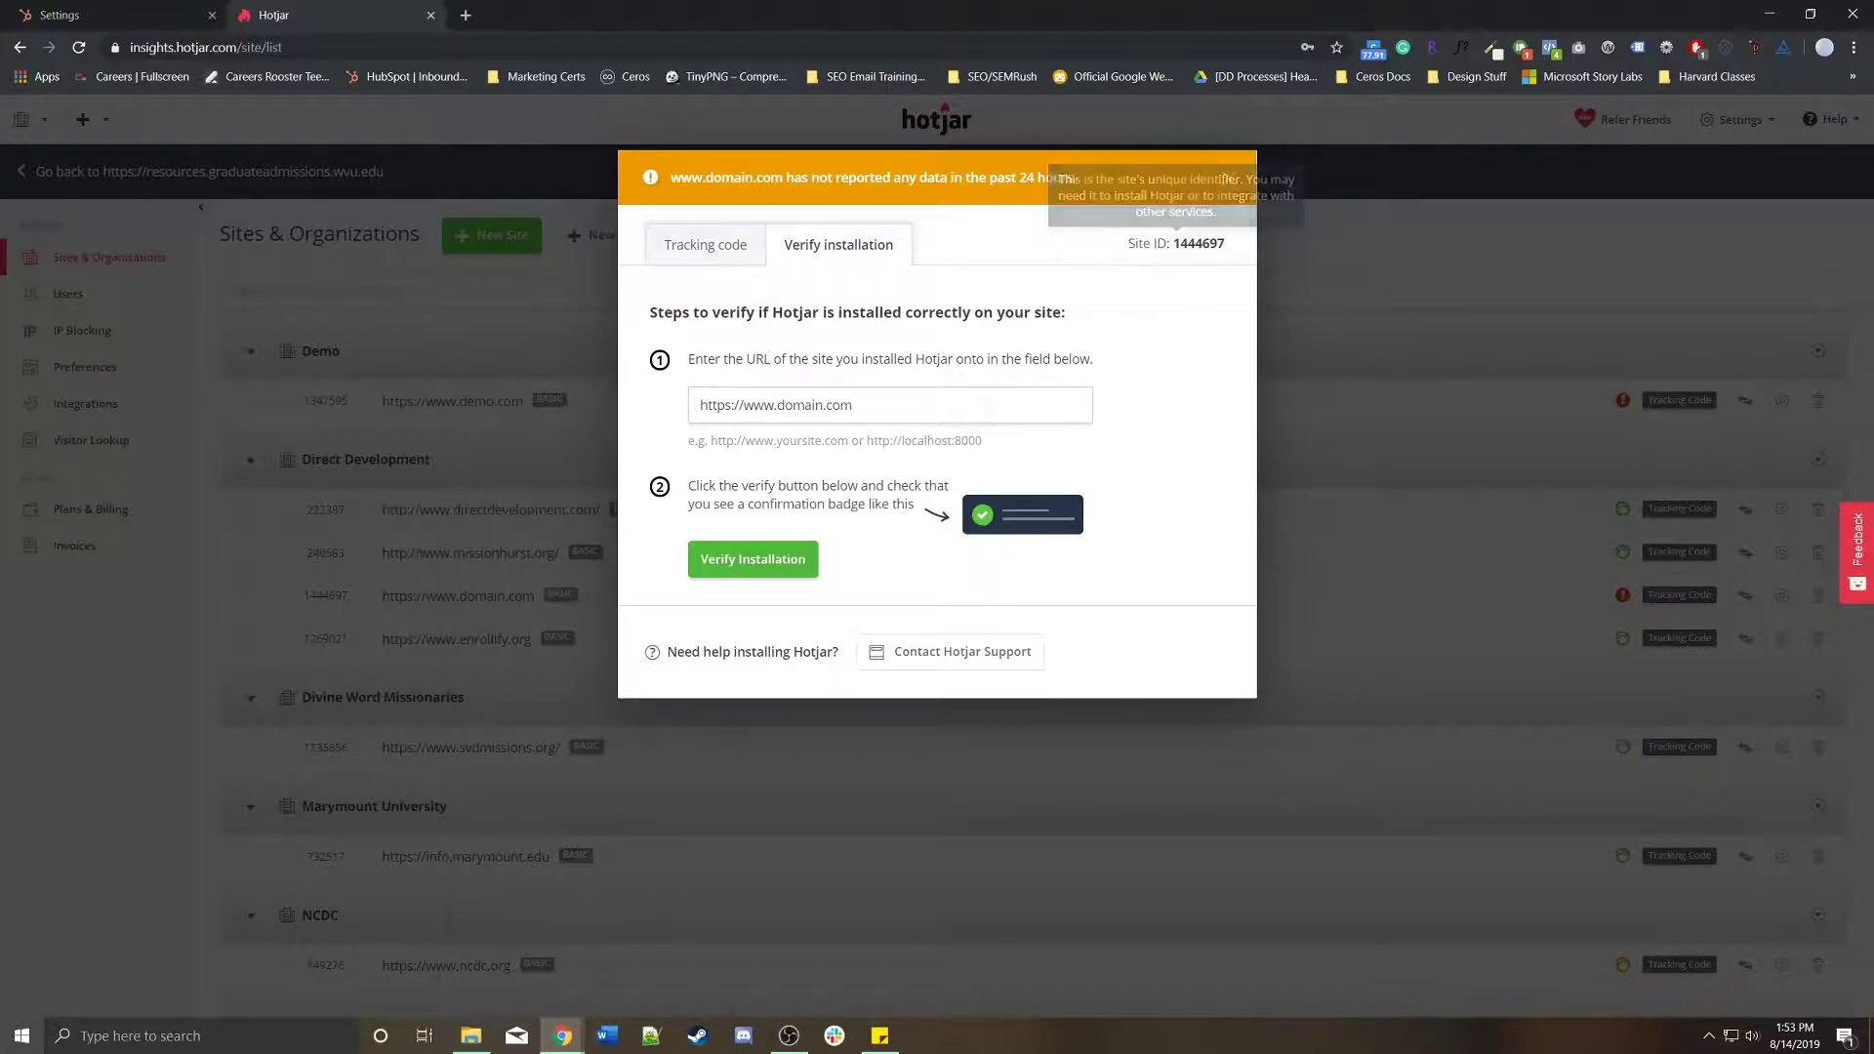
{"action": "key", "text": "Escape"}
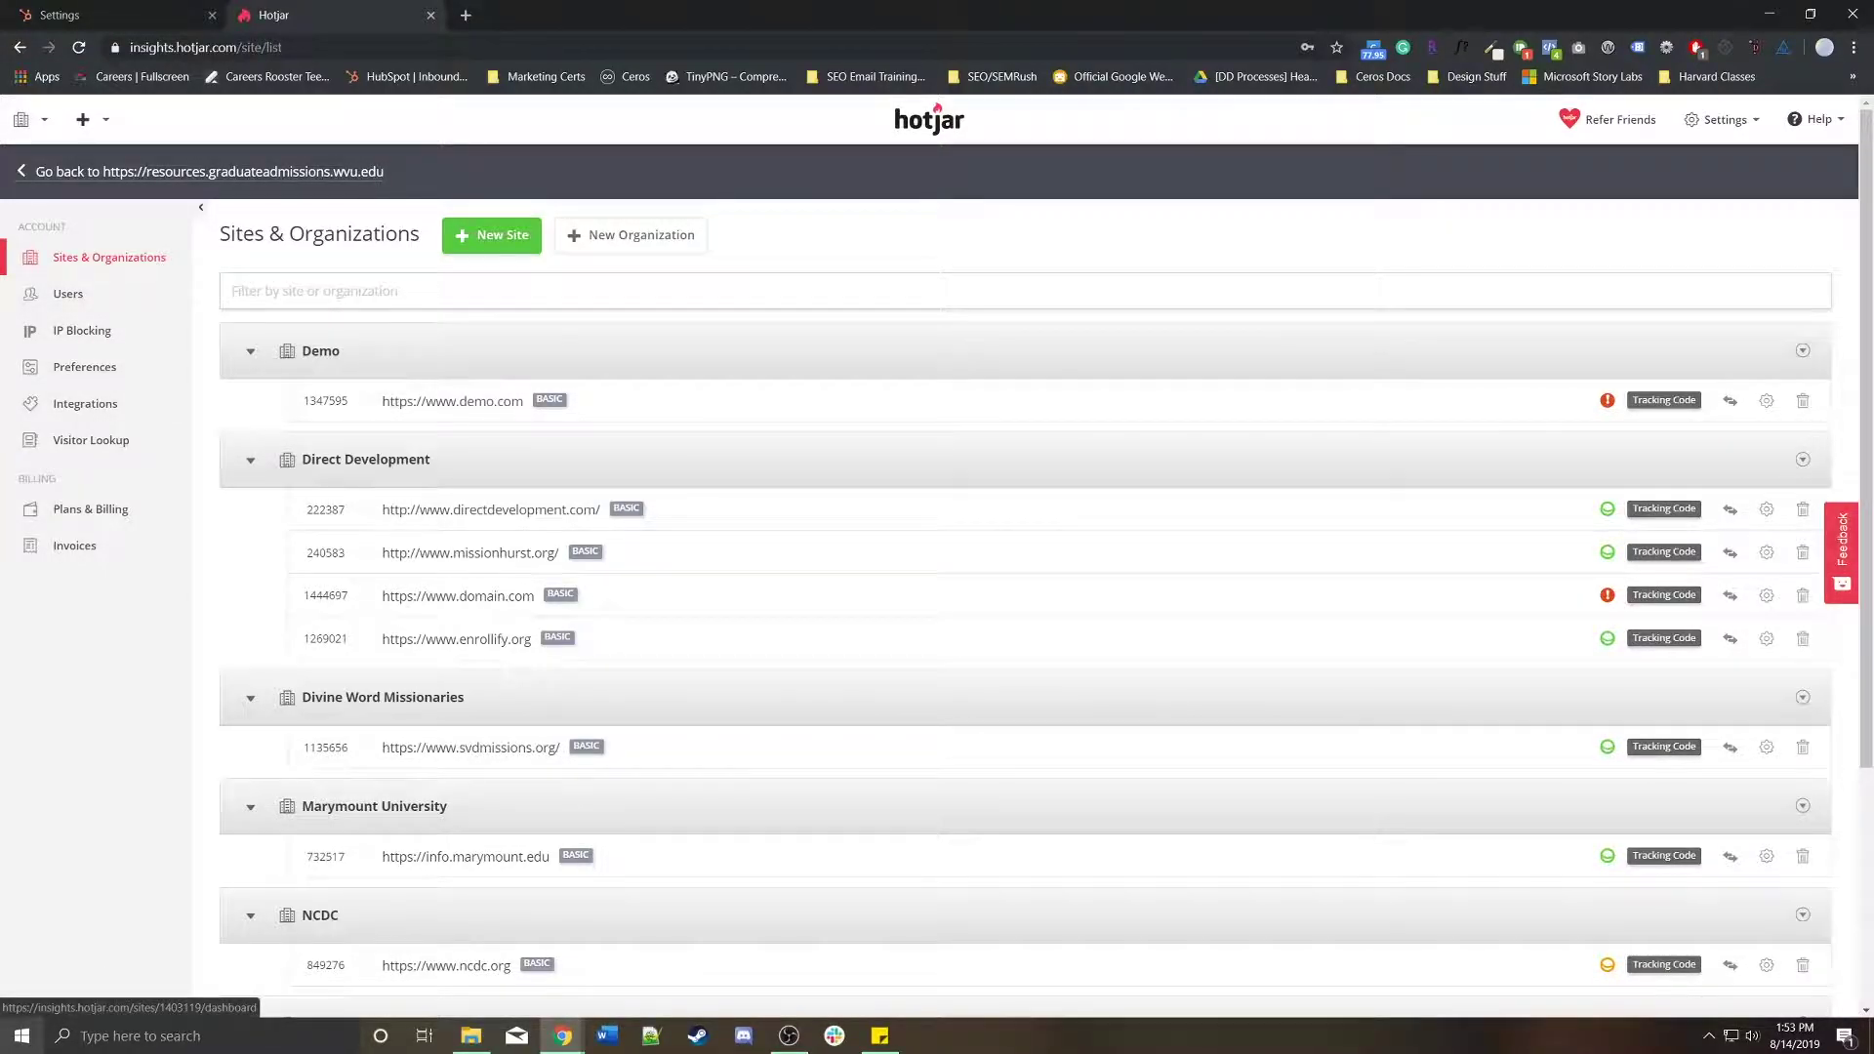
Start a new heatmap named Homepage for the resources.graduateadmissions.wvu.edu site, recording data from 1,000 pageviews.
{"action": "left_click", "coordinate": [208, 170]}
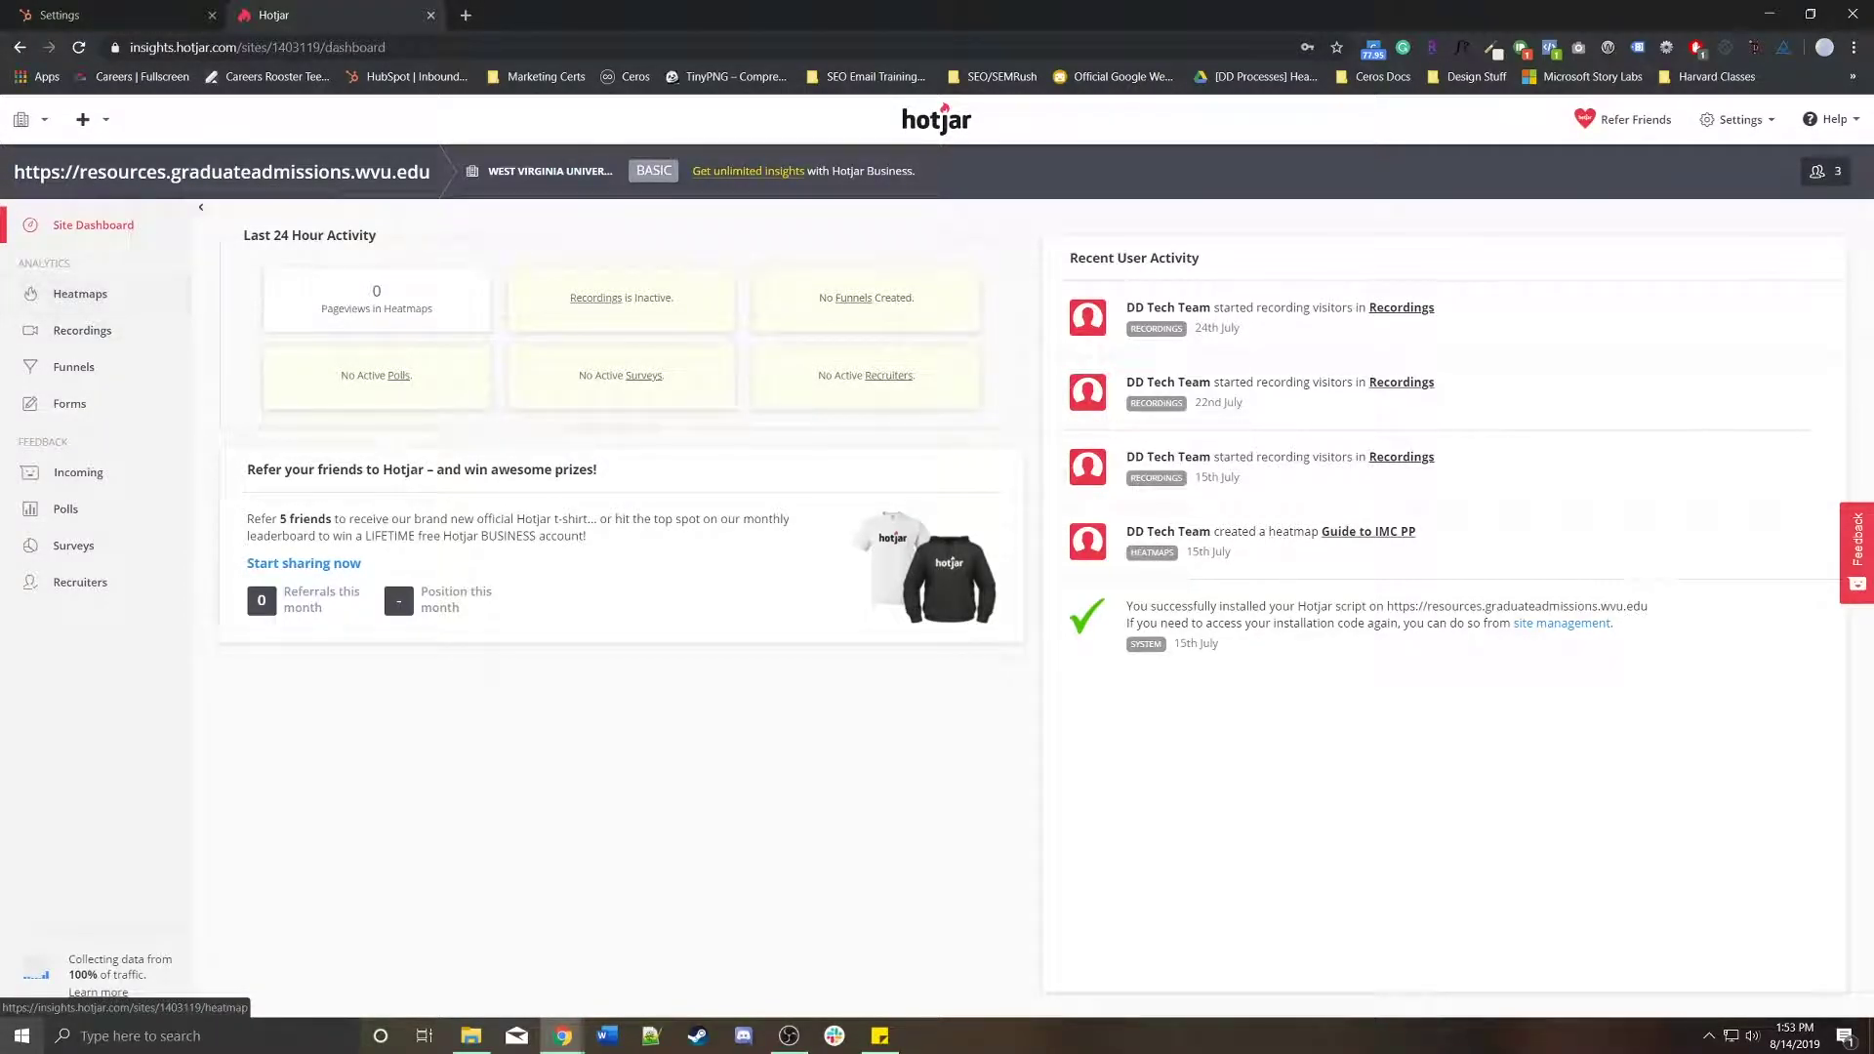
{"action": "left_click", "coordinate": [80, 294]}
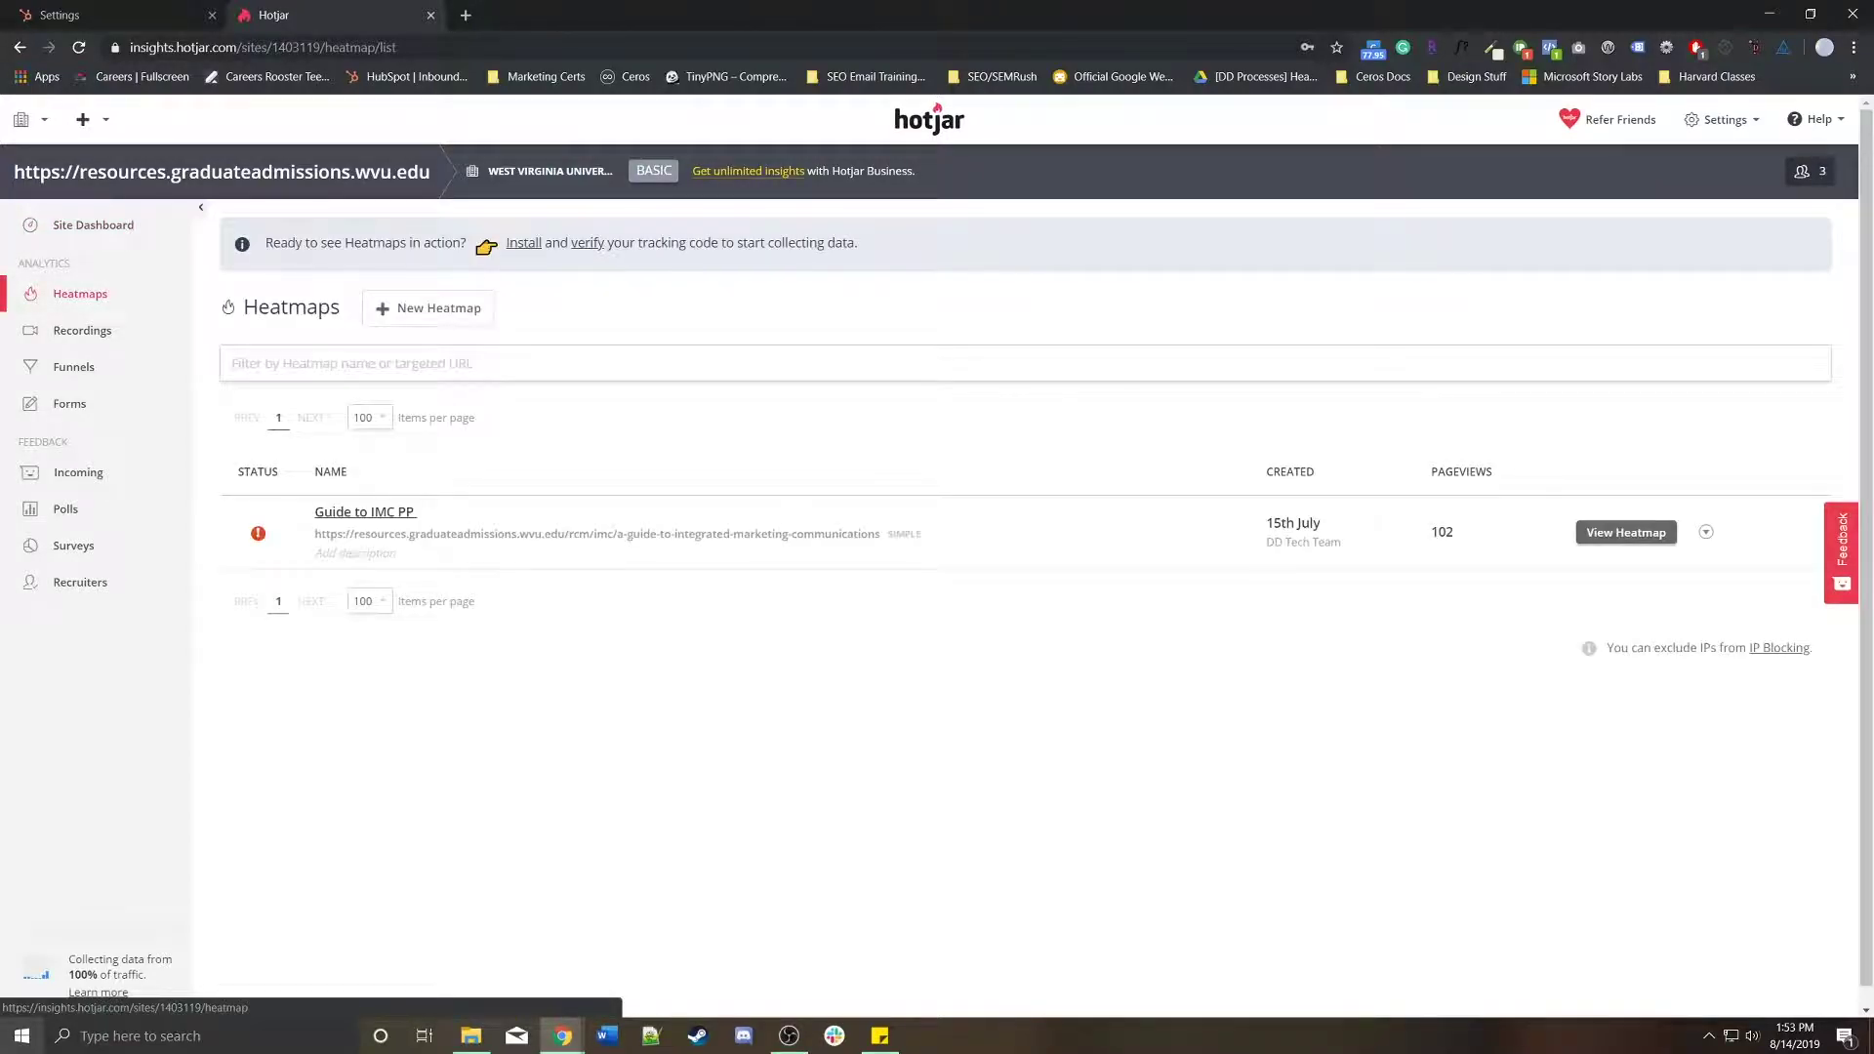
{"action": "left_click", "coordinate": [427, 308]}
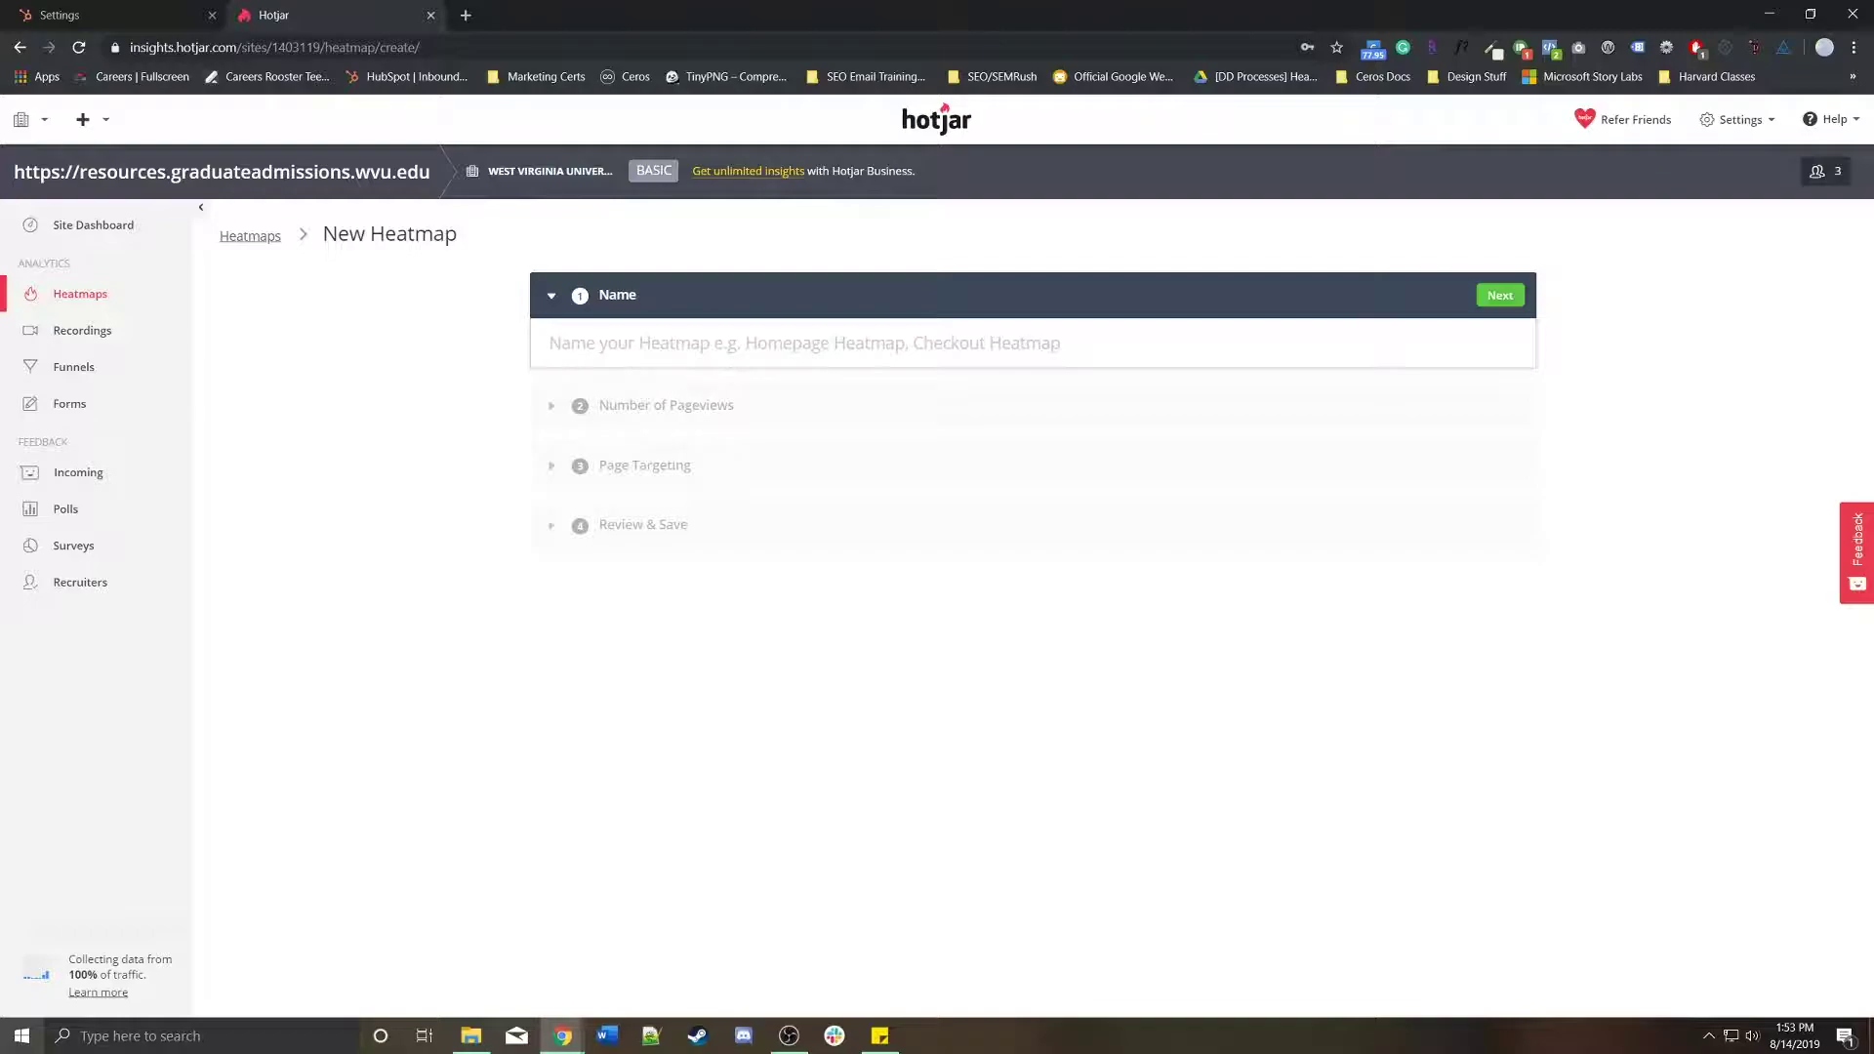
{"action": "type", "text": "Homepage"}
{"action": "key", "text": "Return"}
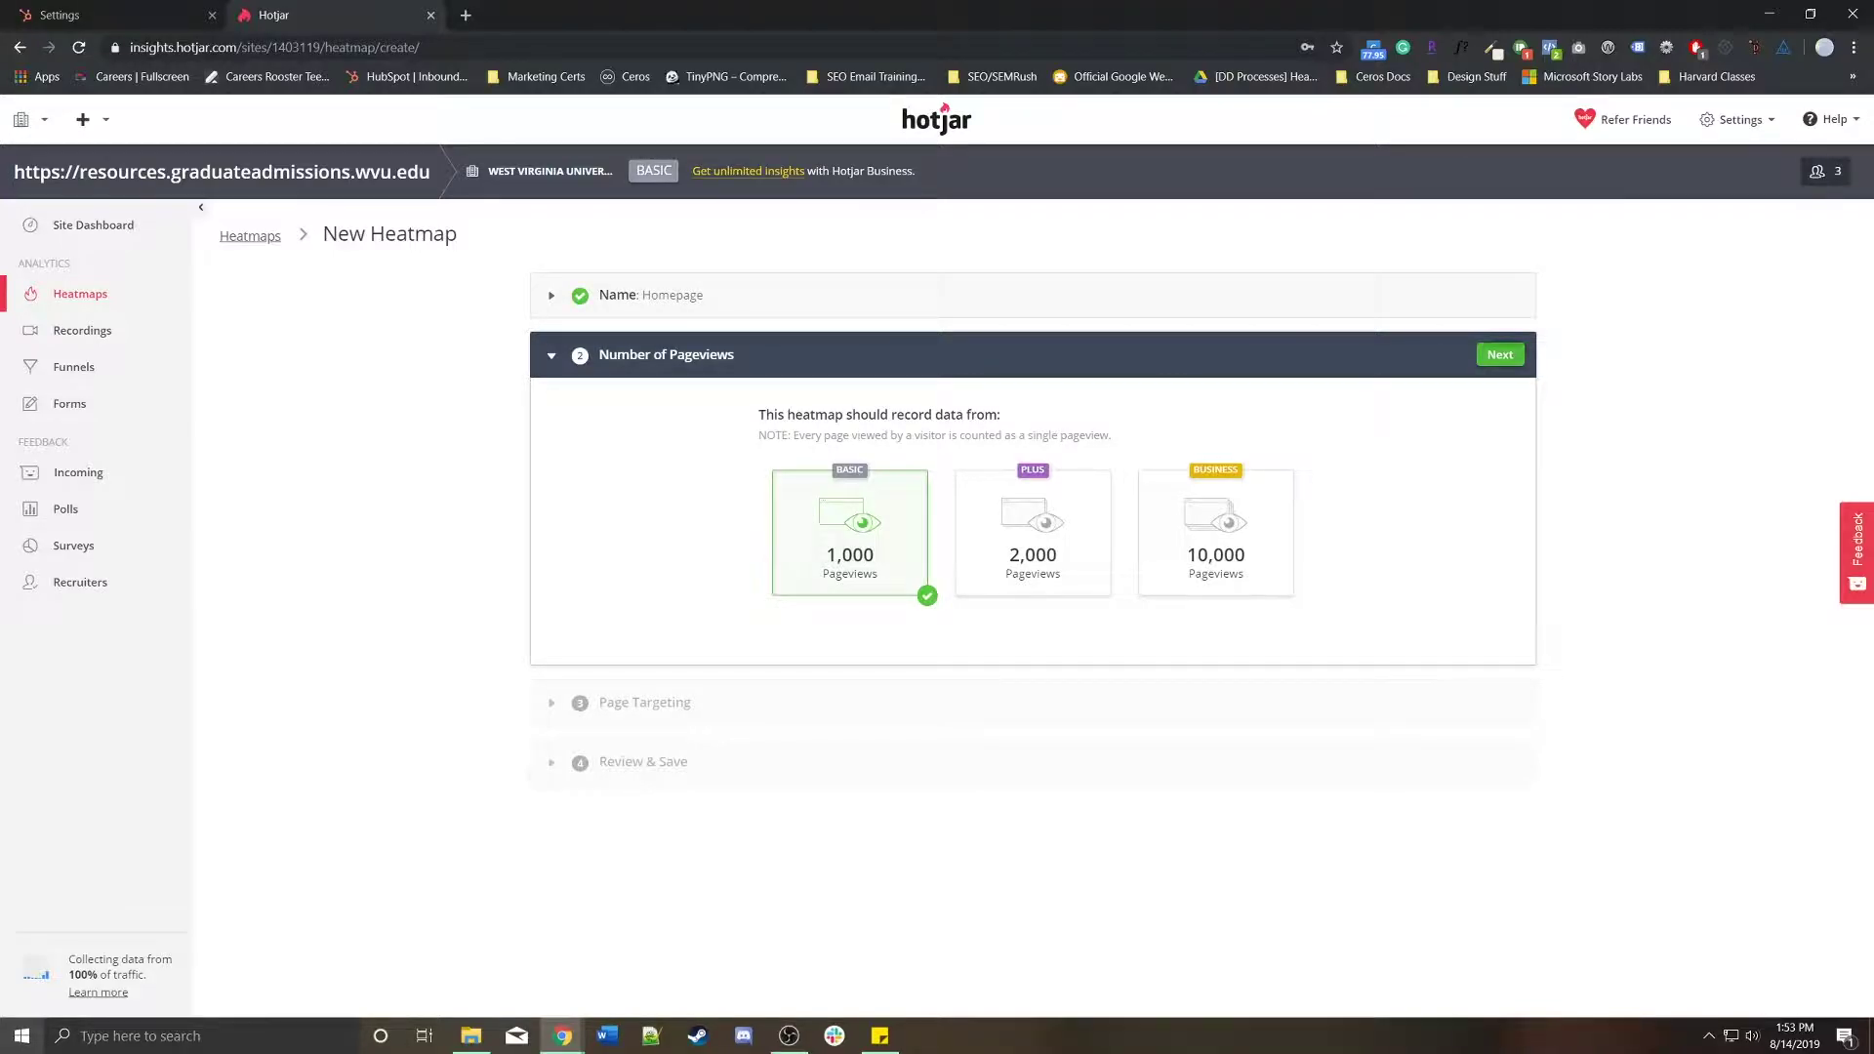
{"action": "left_click", "coordinate": [1499, 354]}
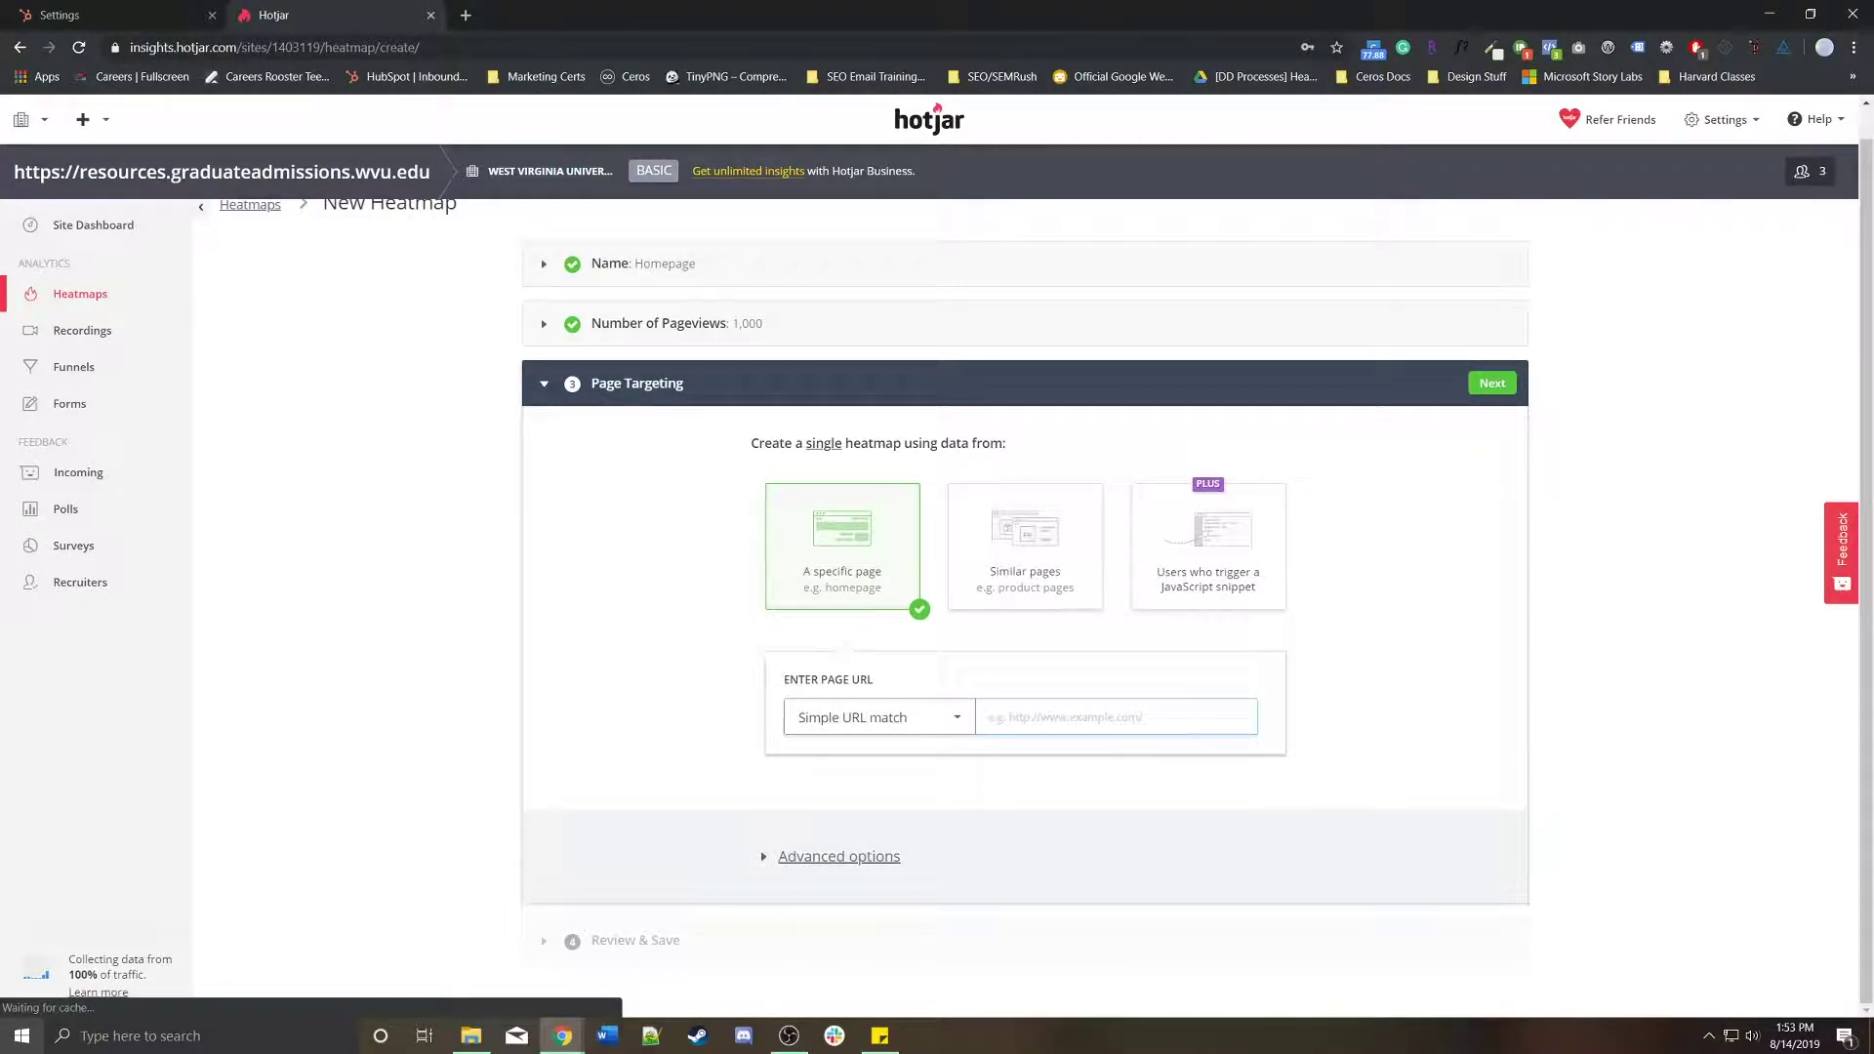
{"action": "type", "text": "https://www.homepage.com/"}
{"action": "left_click", "coordinate": [1491, 382]}
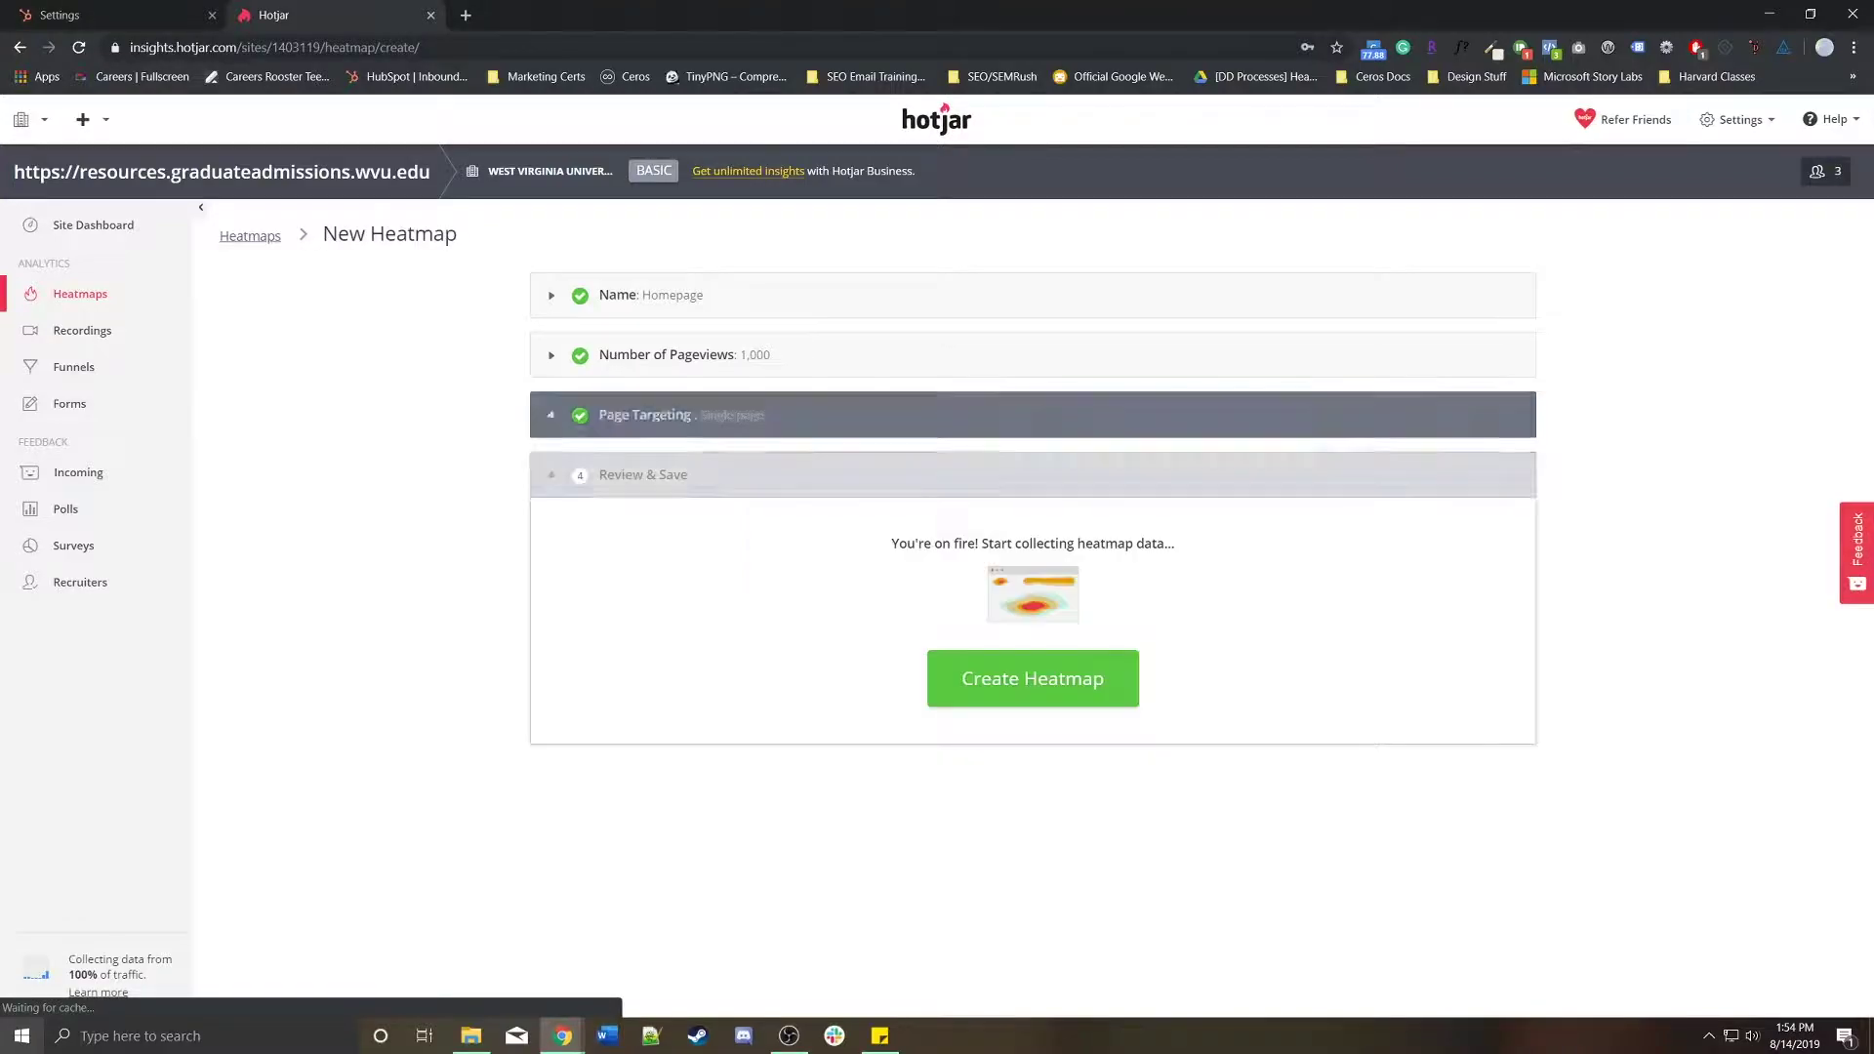
{"action": "left_click", "coordinate": [1032, 678]}
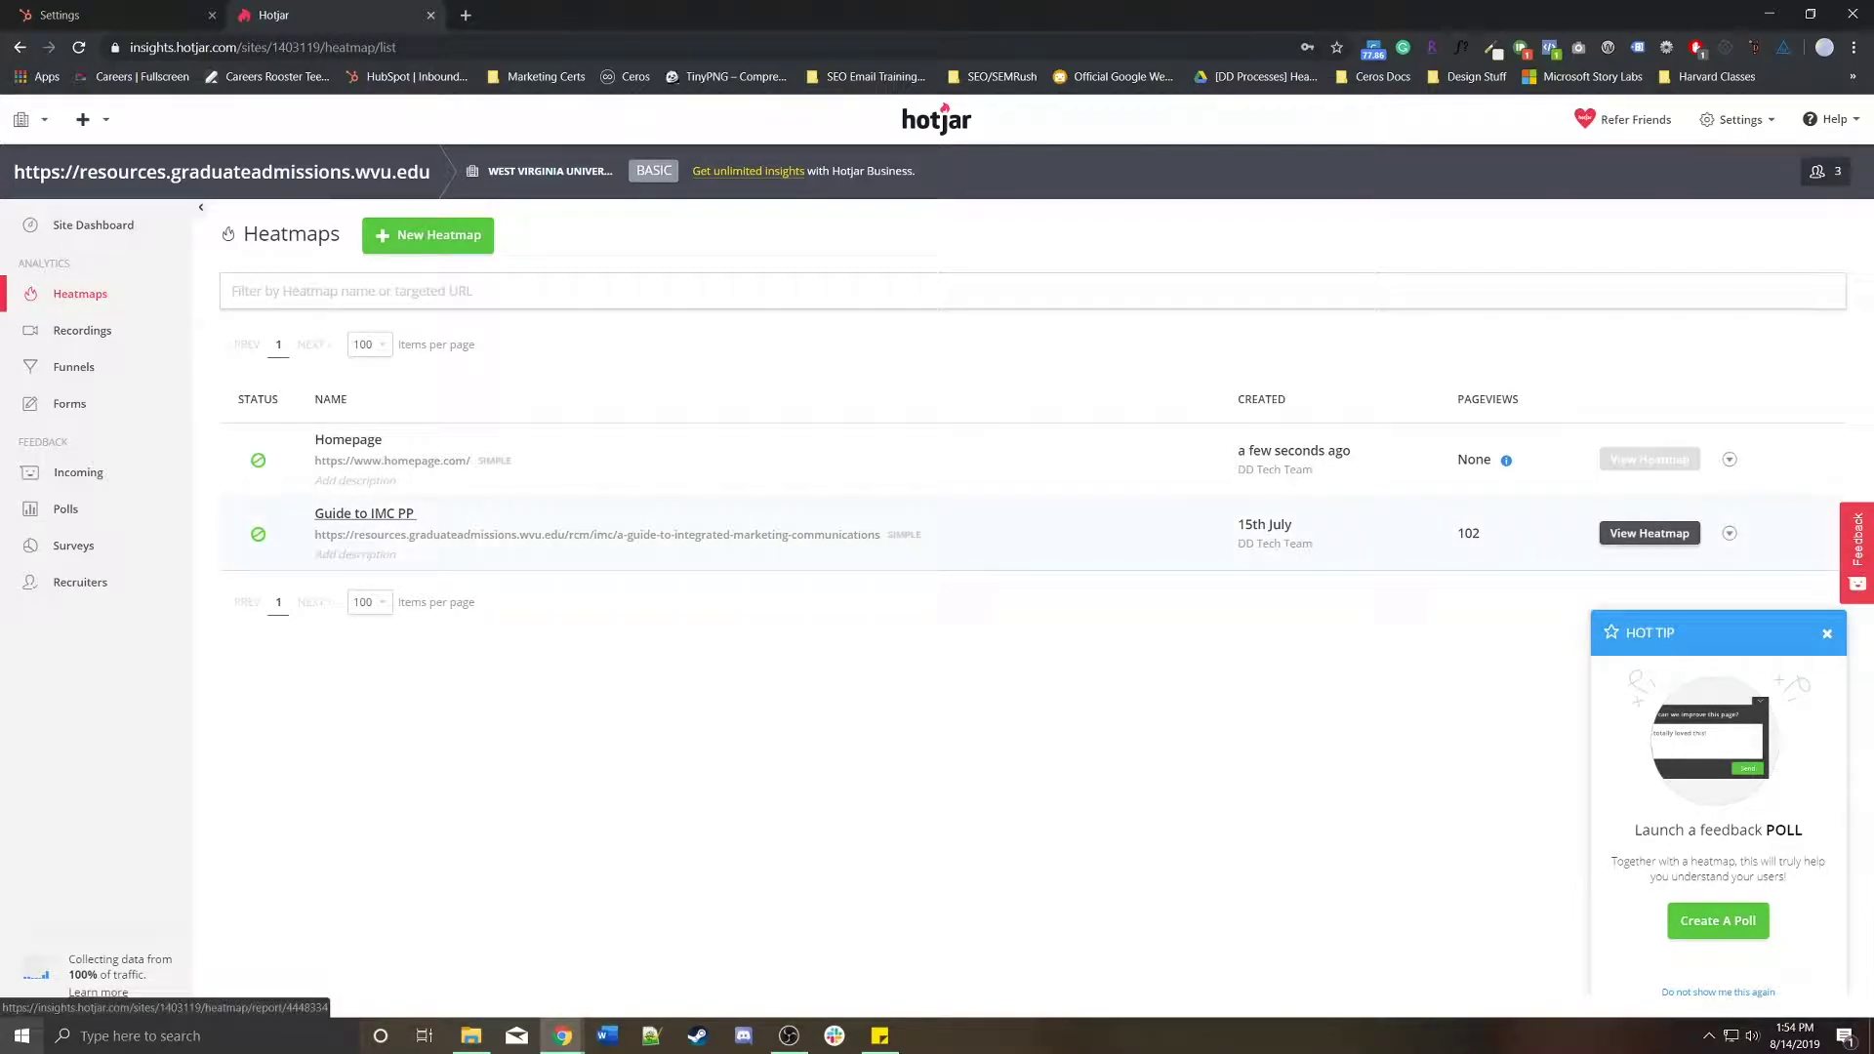
Open the Guide to IMC PP heatmap and examine where desktop visitors clicked along the page.
{"action": "left_click", "coordinate": [1649, 533]}
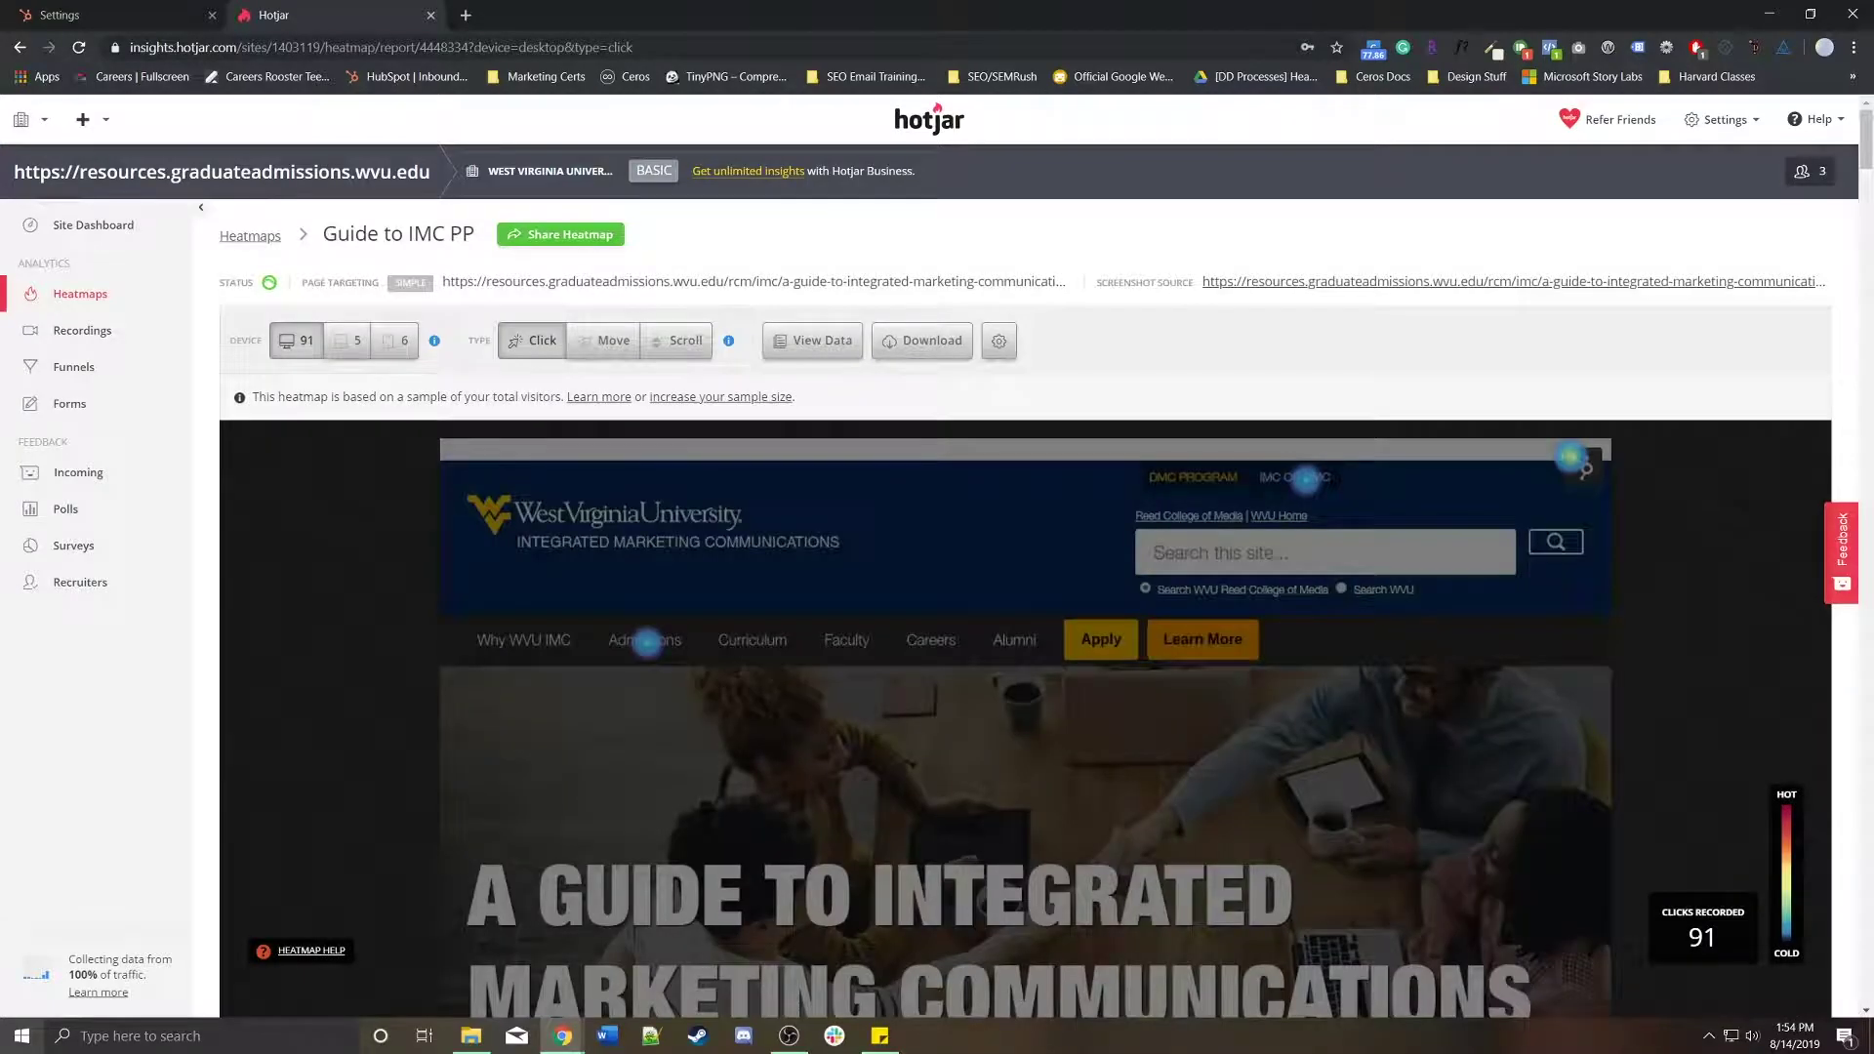
{"action": "scroll", "coordinate": [1024, 605], "scroll_direction": "down", "scroll_amount": 3}
{"action": "mouse_move", "coordinate": [644, 366]}
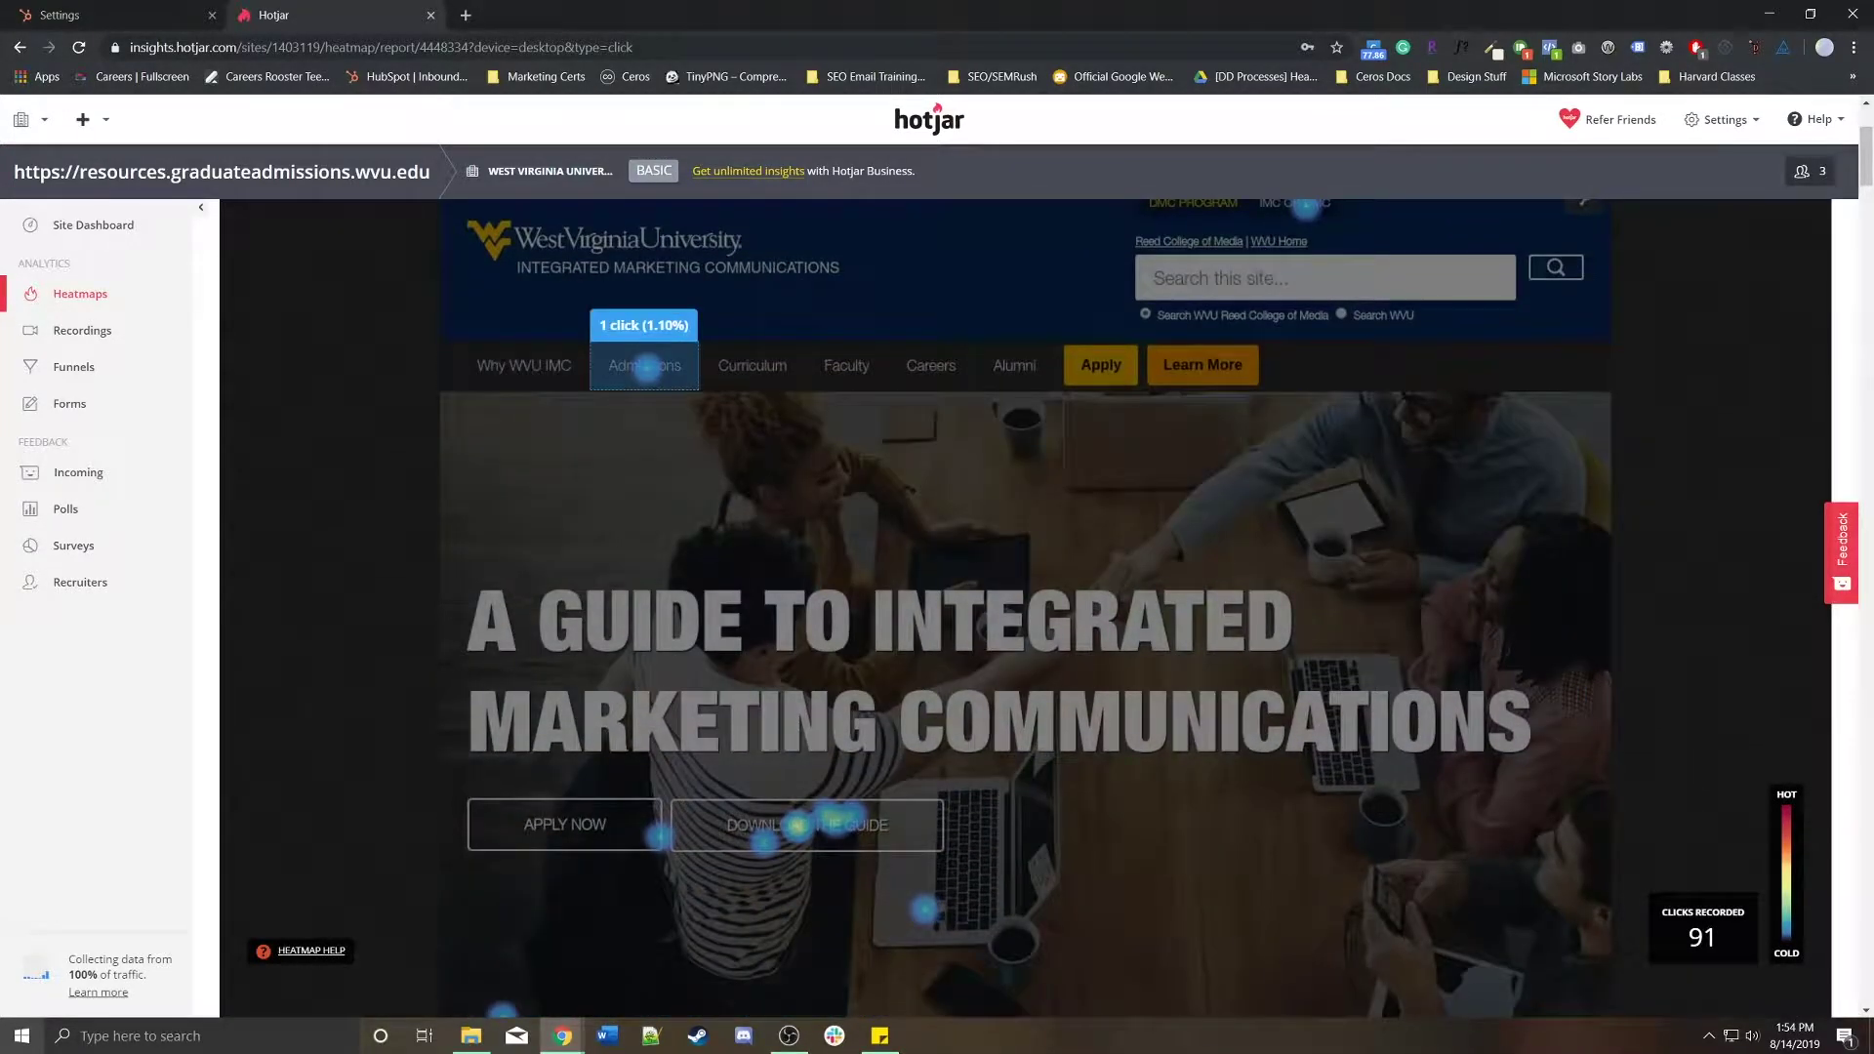
{"action": "scroll", "coordinate": [644, 366], "scroll_direction": "down", "scroll_amount": 2}
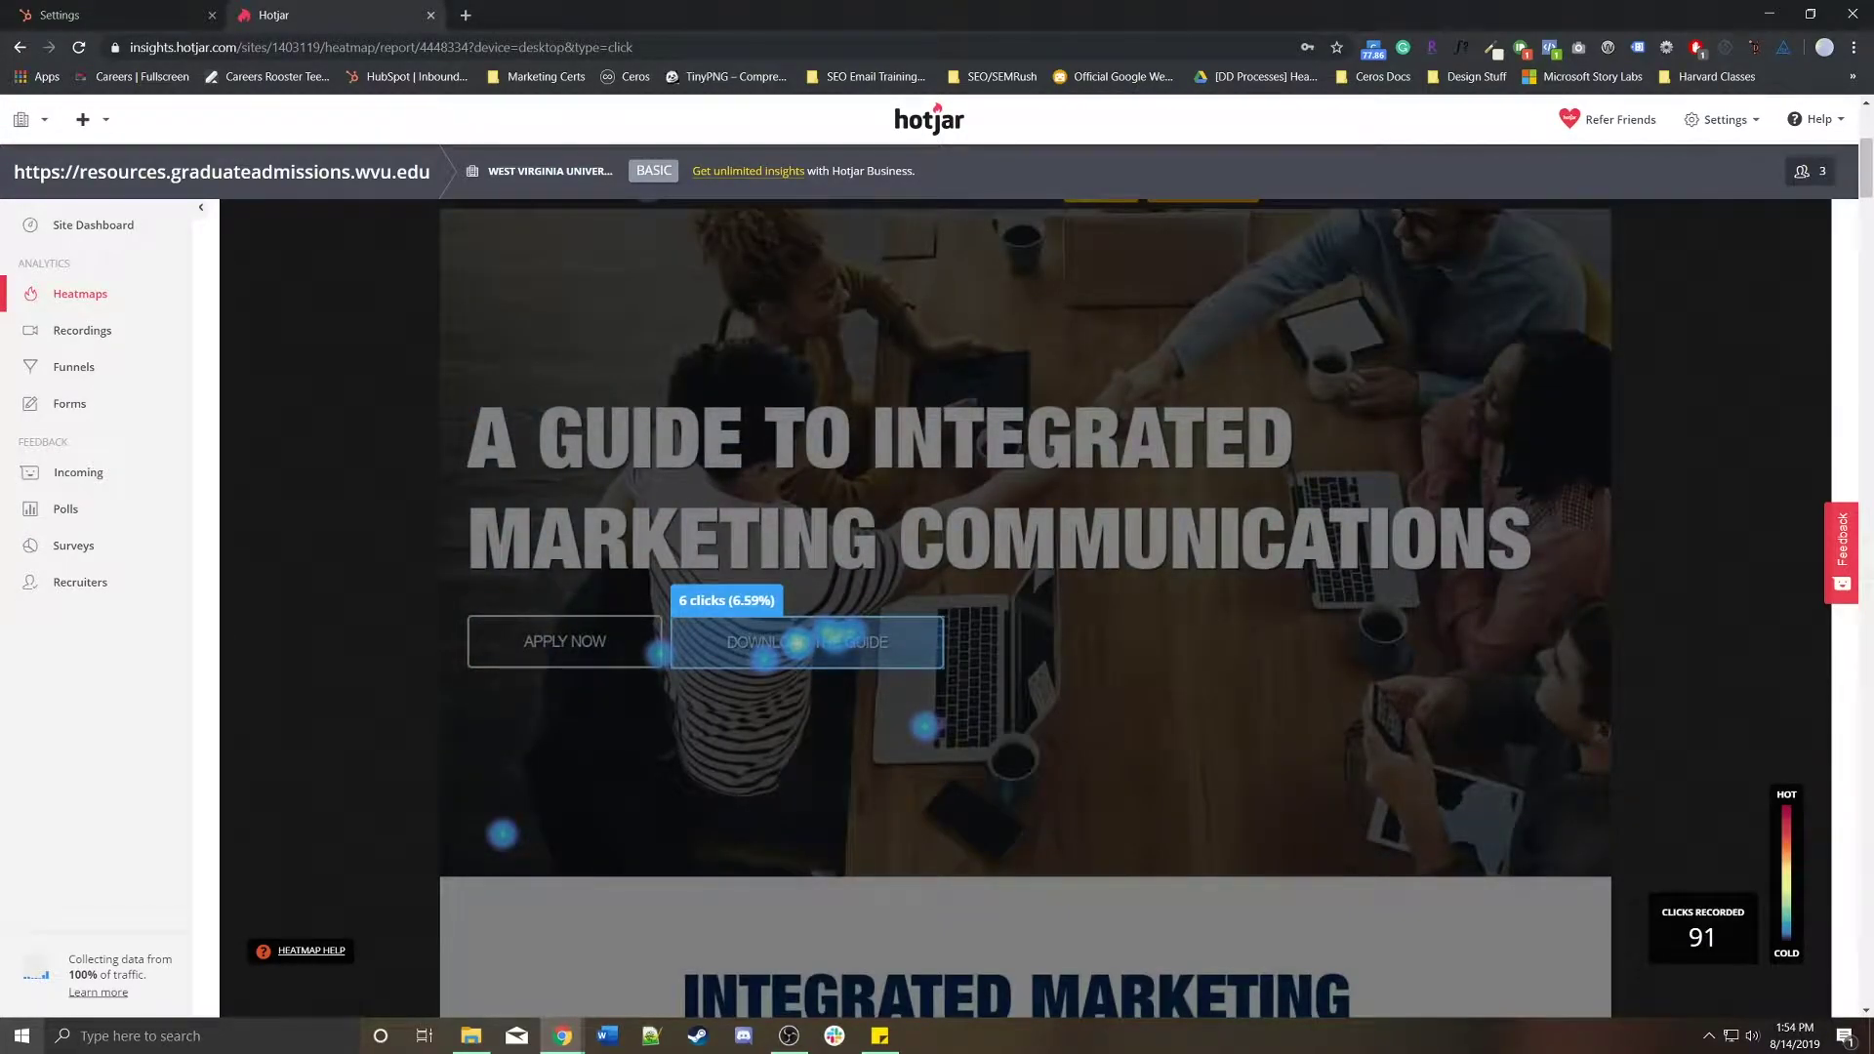
{"action": "scroll", "coordinate": [1025, 585], "scroll_direction": "down", "scroll_amount": 6}
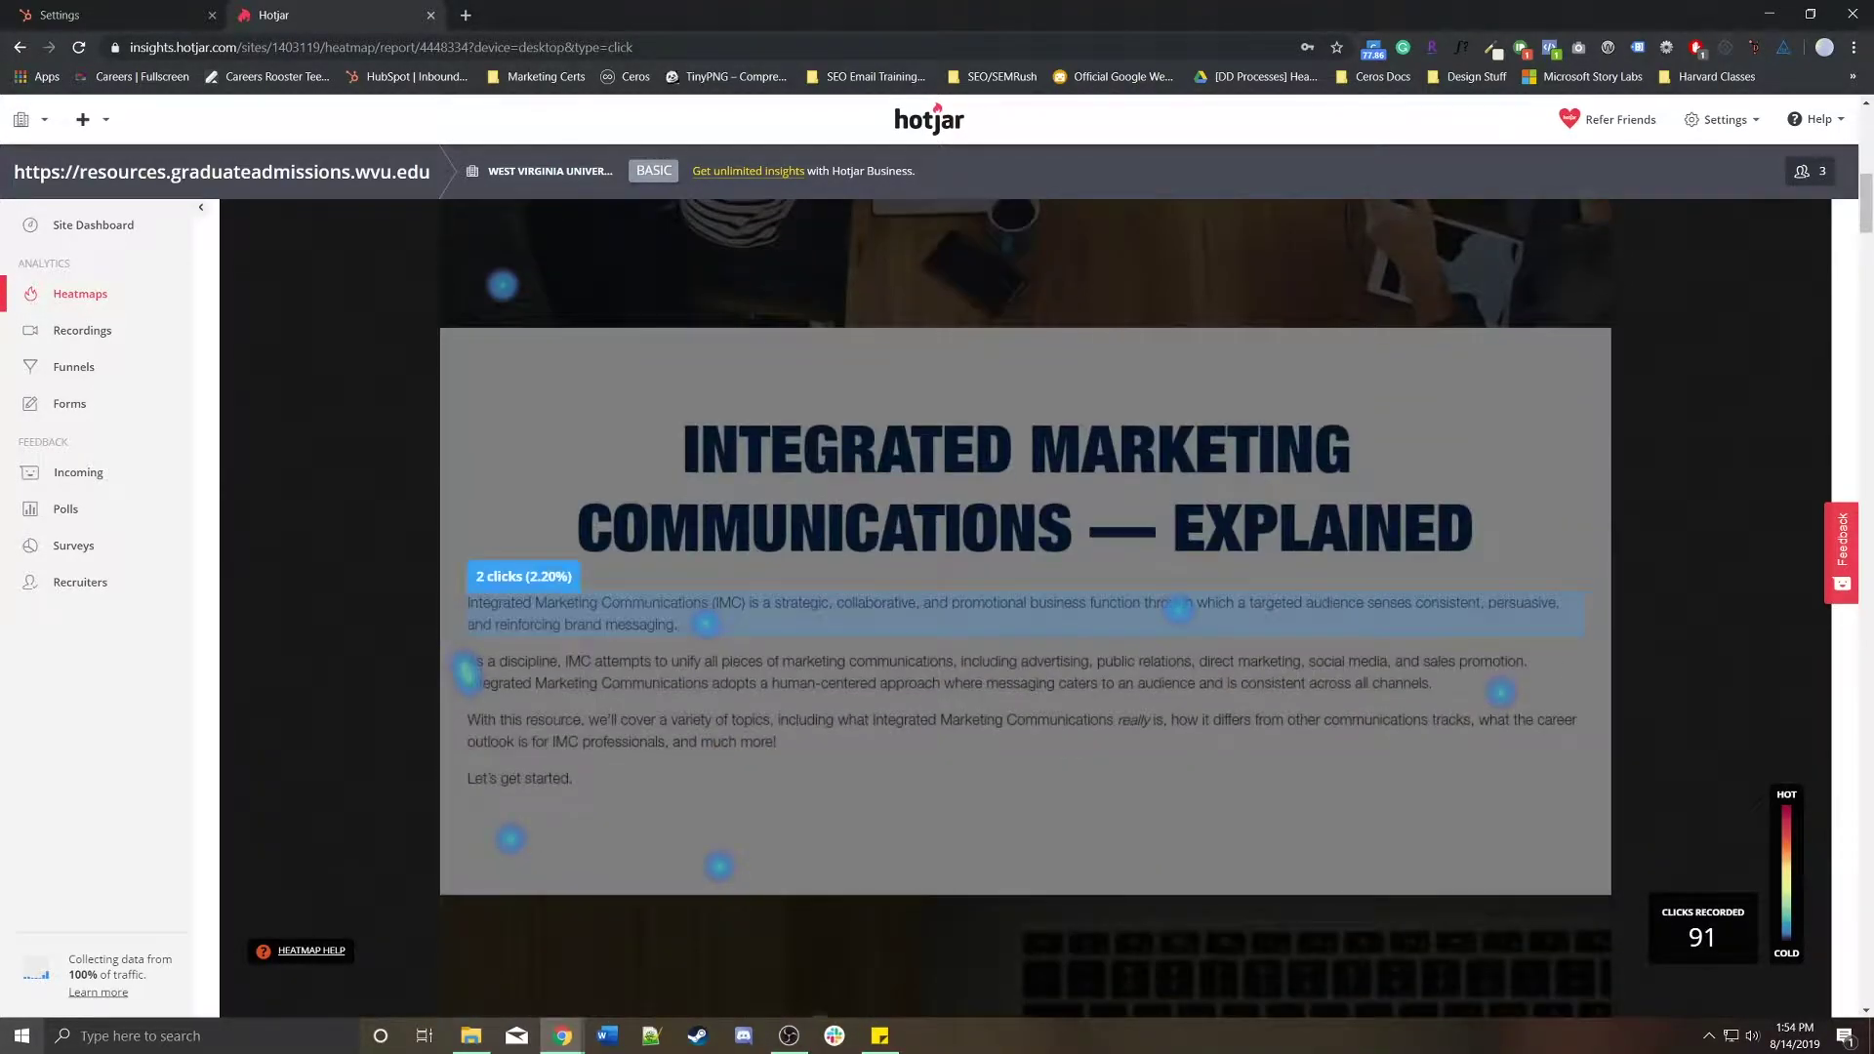
{"action": "scroll", "coordinate": [1025, 585], "scroll_direction": "down", "scroll_amount": 6}
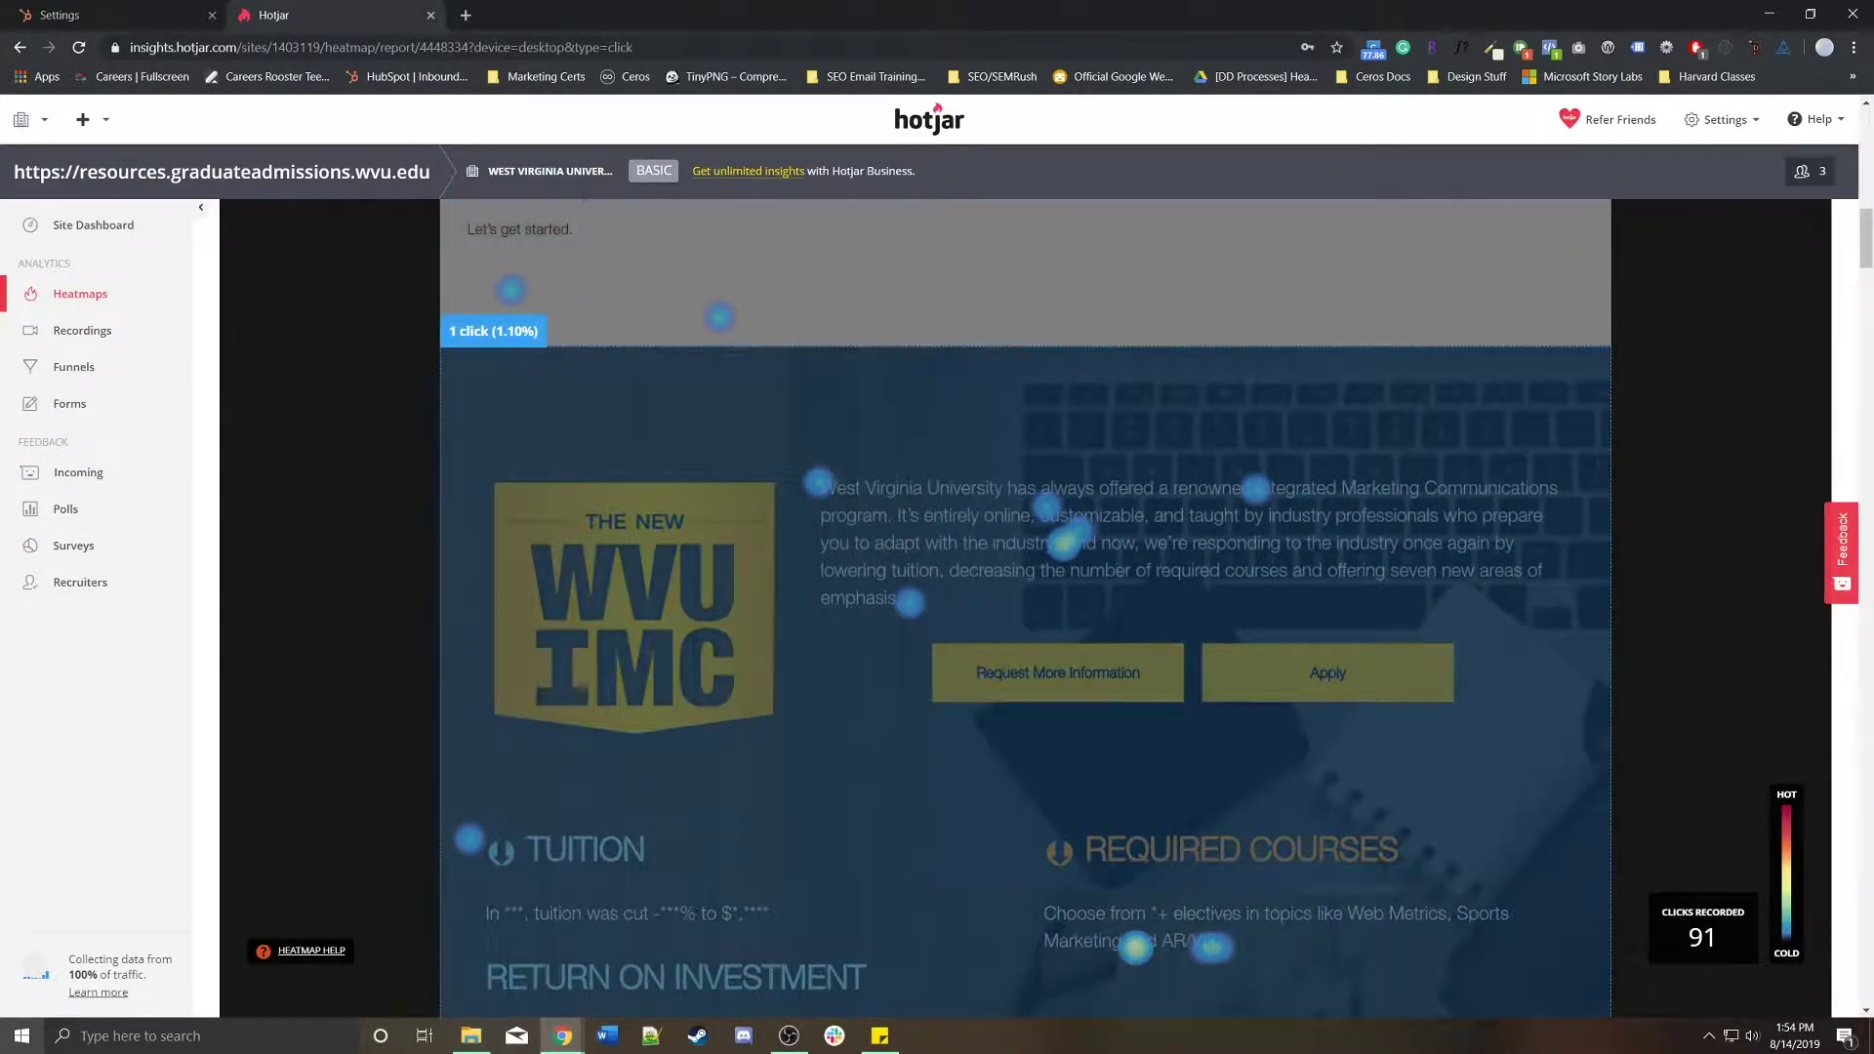
{"action": "scroll", "coordinate": [1024, 609], "scroll_direction": "down", "scroll_amount": 5}
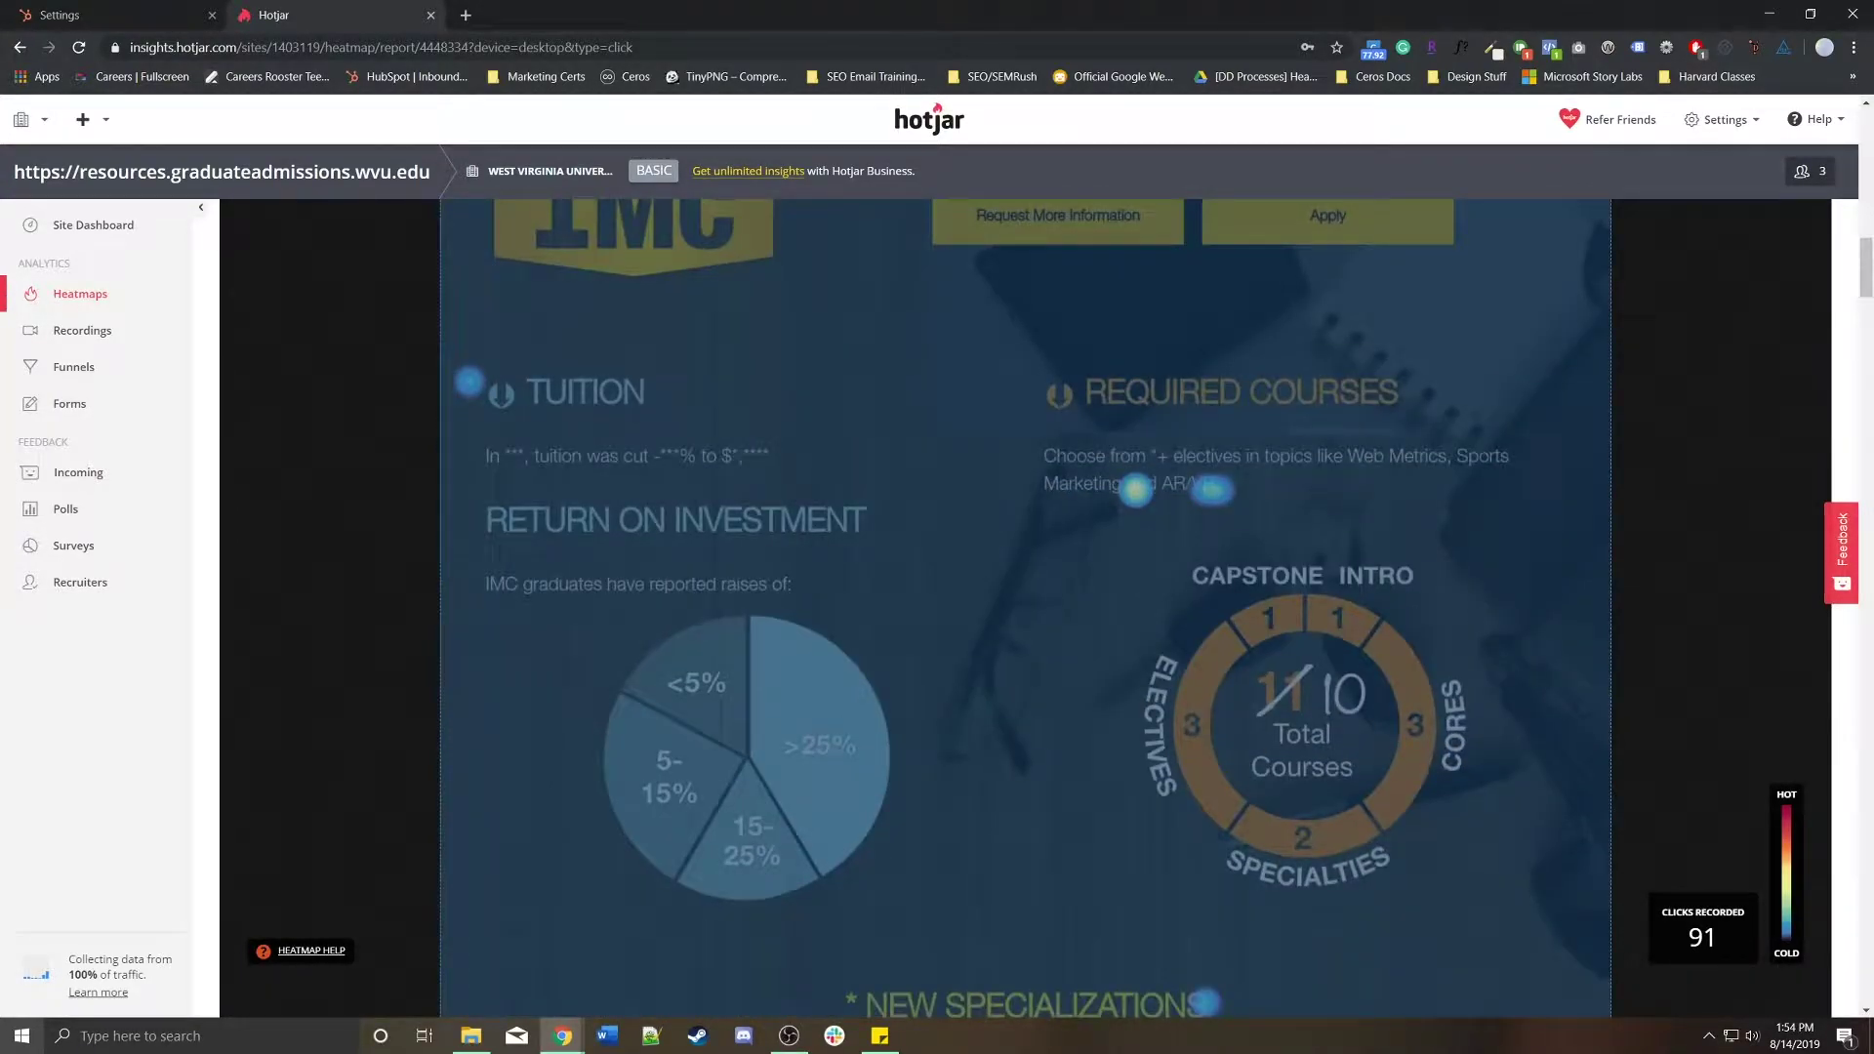
{"action": "mouse_move", "coordinate": [1135, 488]}
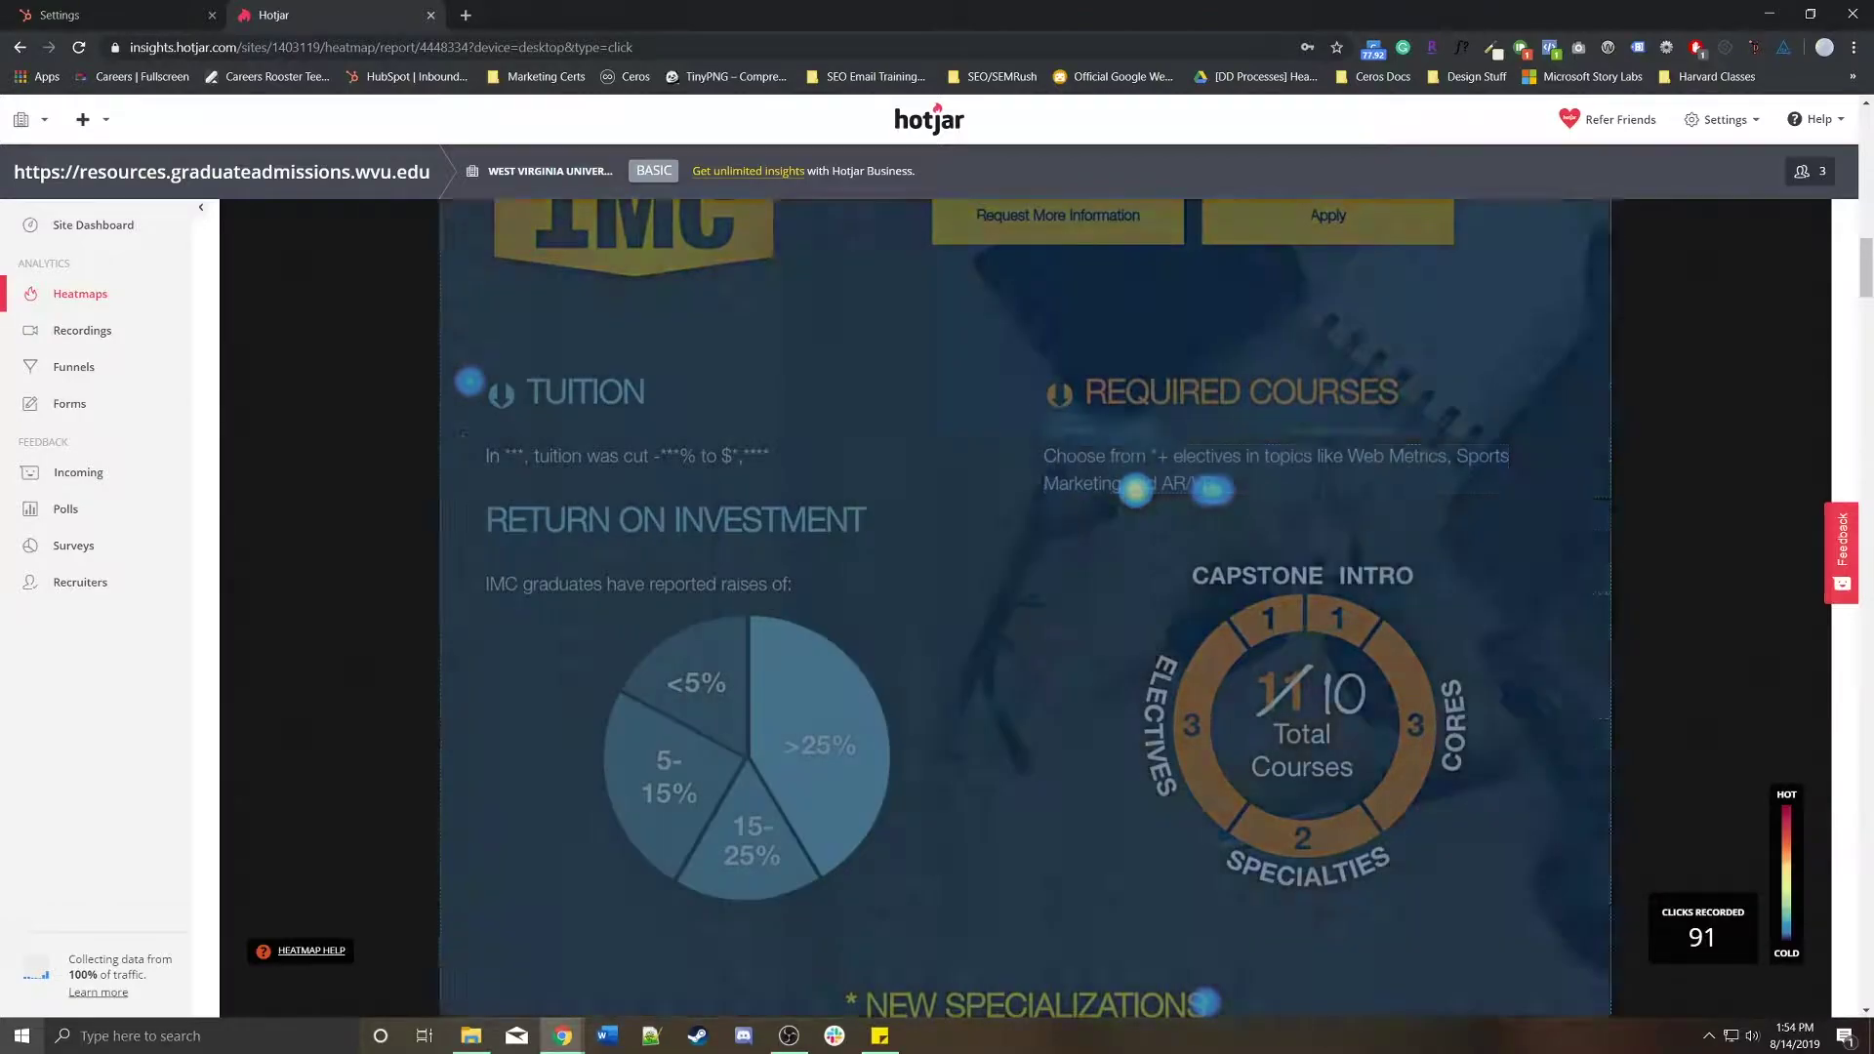
{"action": "scroll", "coordinate": [742, 439], "scroll_direction": "down", "scroll_amount": 3}
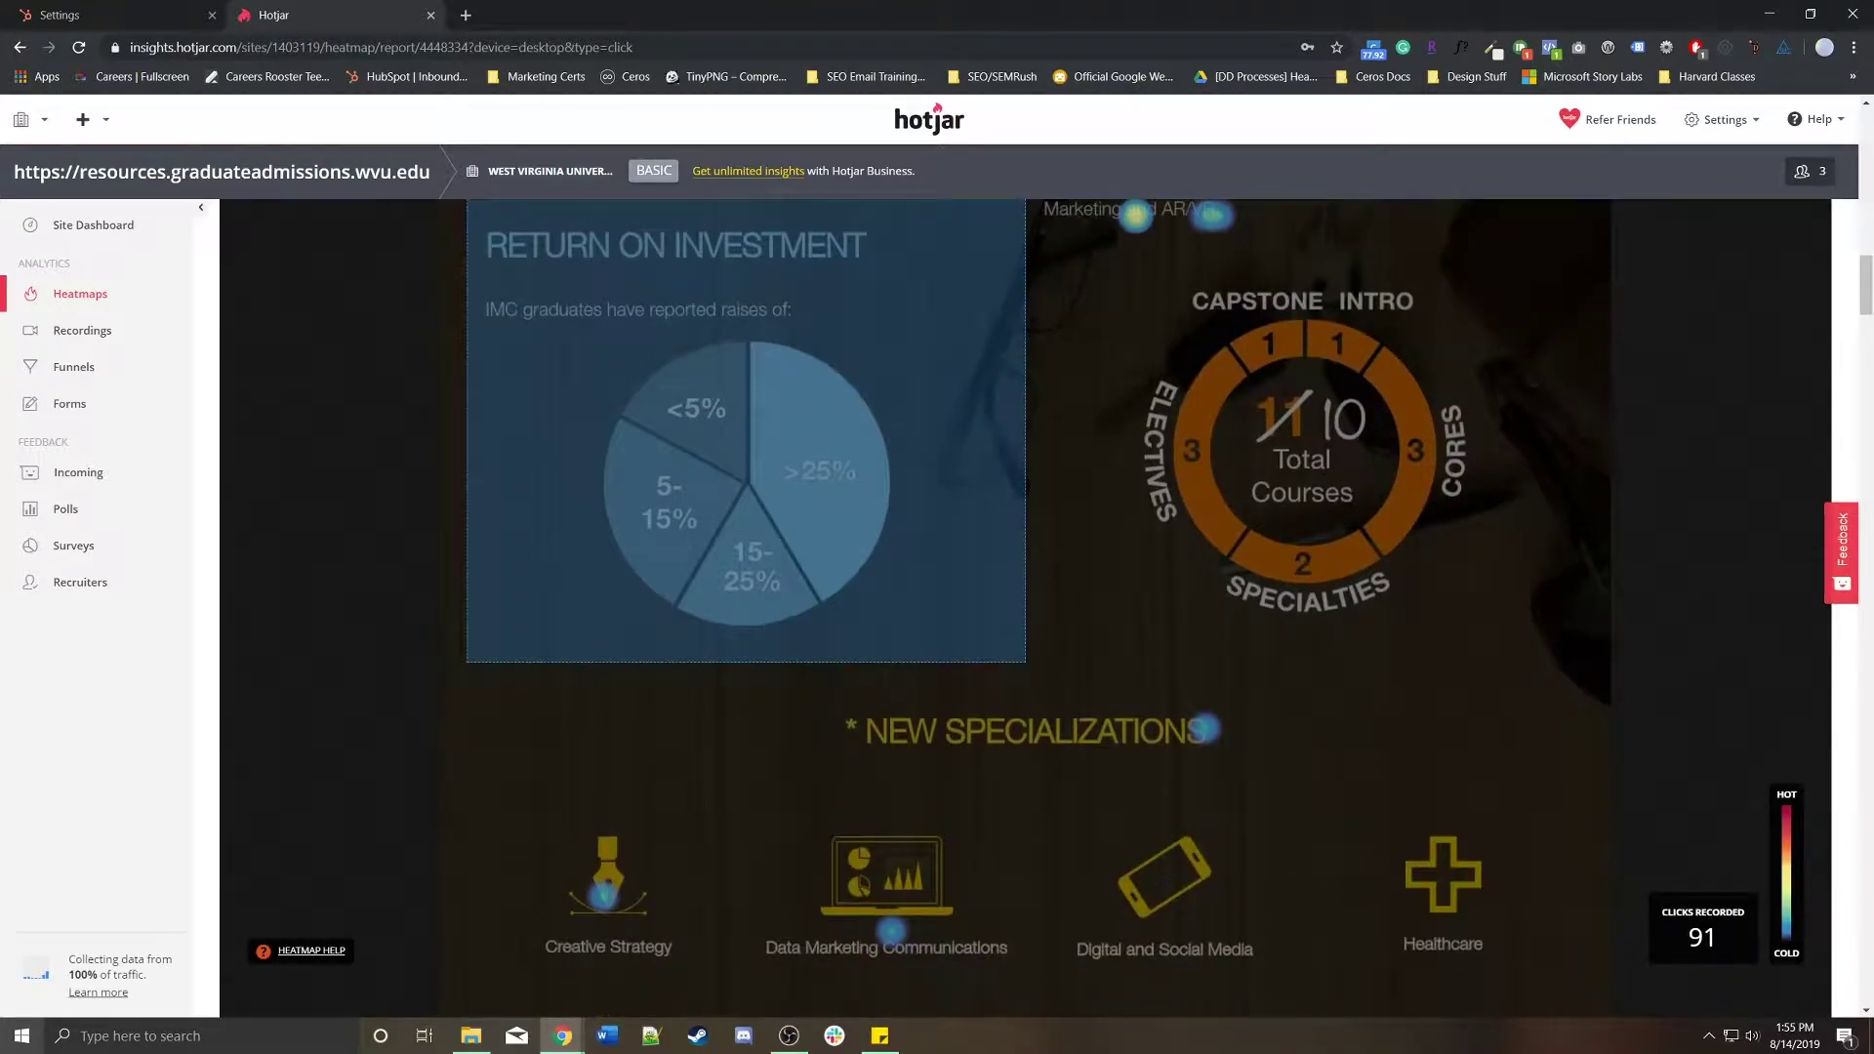
{"action": "scroll", "coordinate": [742, 439], "scroll_direction": "up", "scroll_amount": 3}
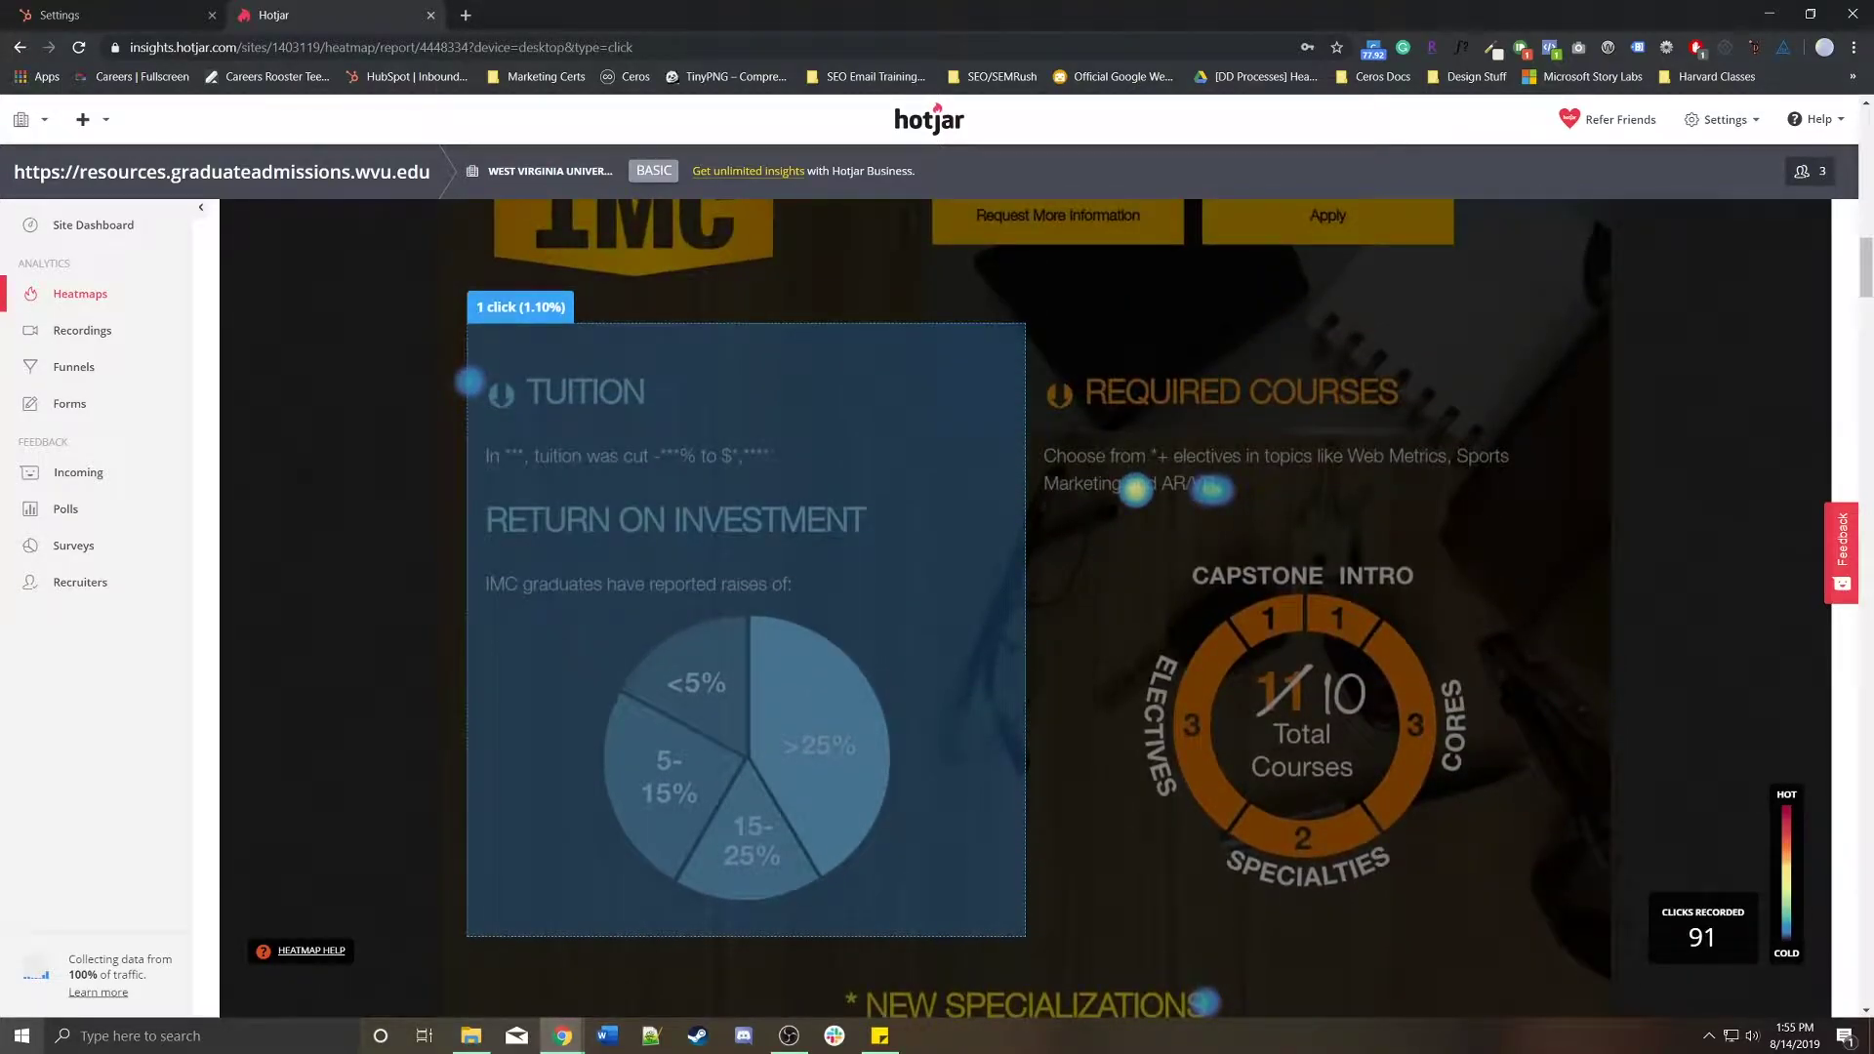
{"action": "scroll", "coordinate": [742, 439], "scroll_direction": "down", "scroll_amount": 12}
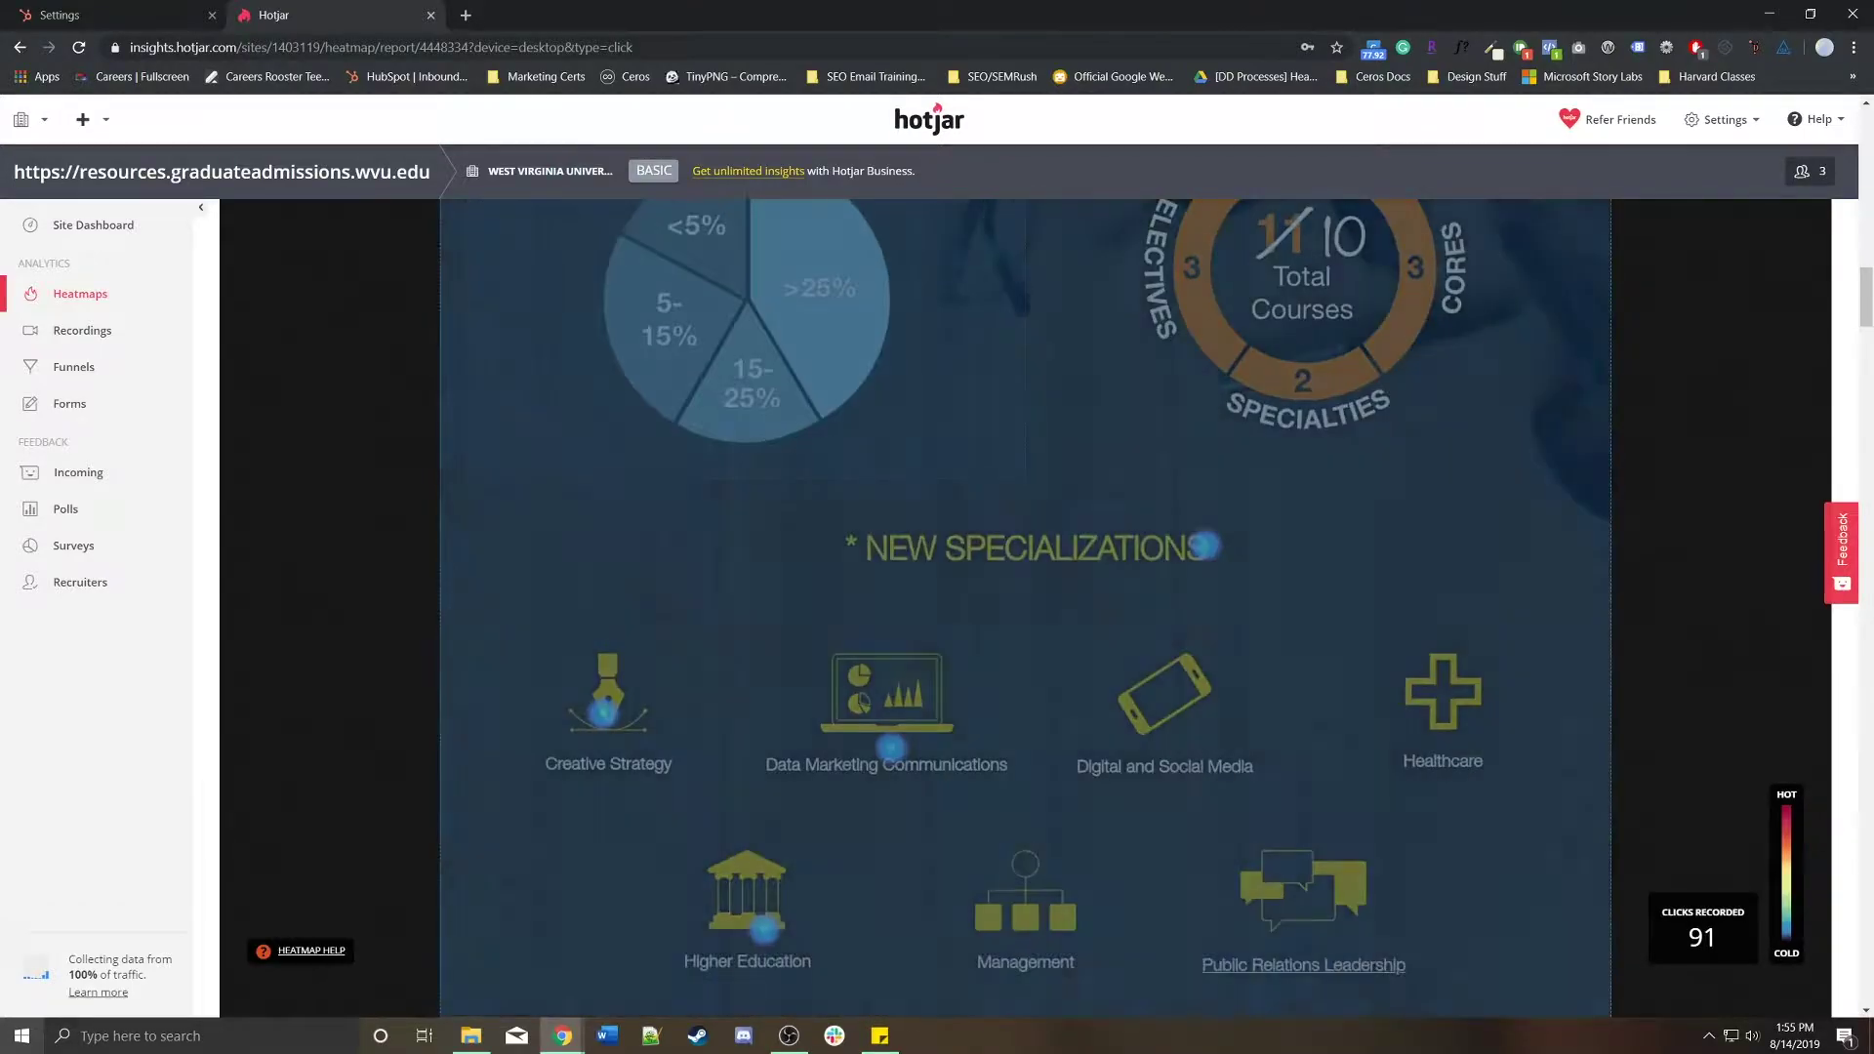
{"action": "scroll", "coordinate": [1025, 605], "scroll_direction": "down", "scroll_amount": 4}
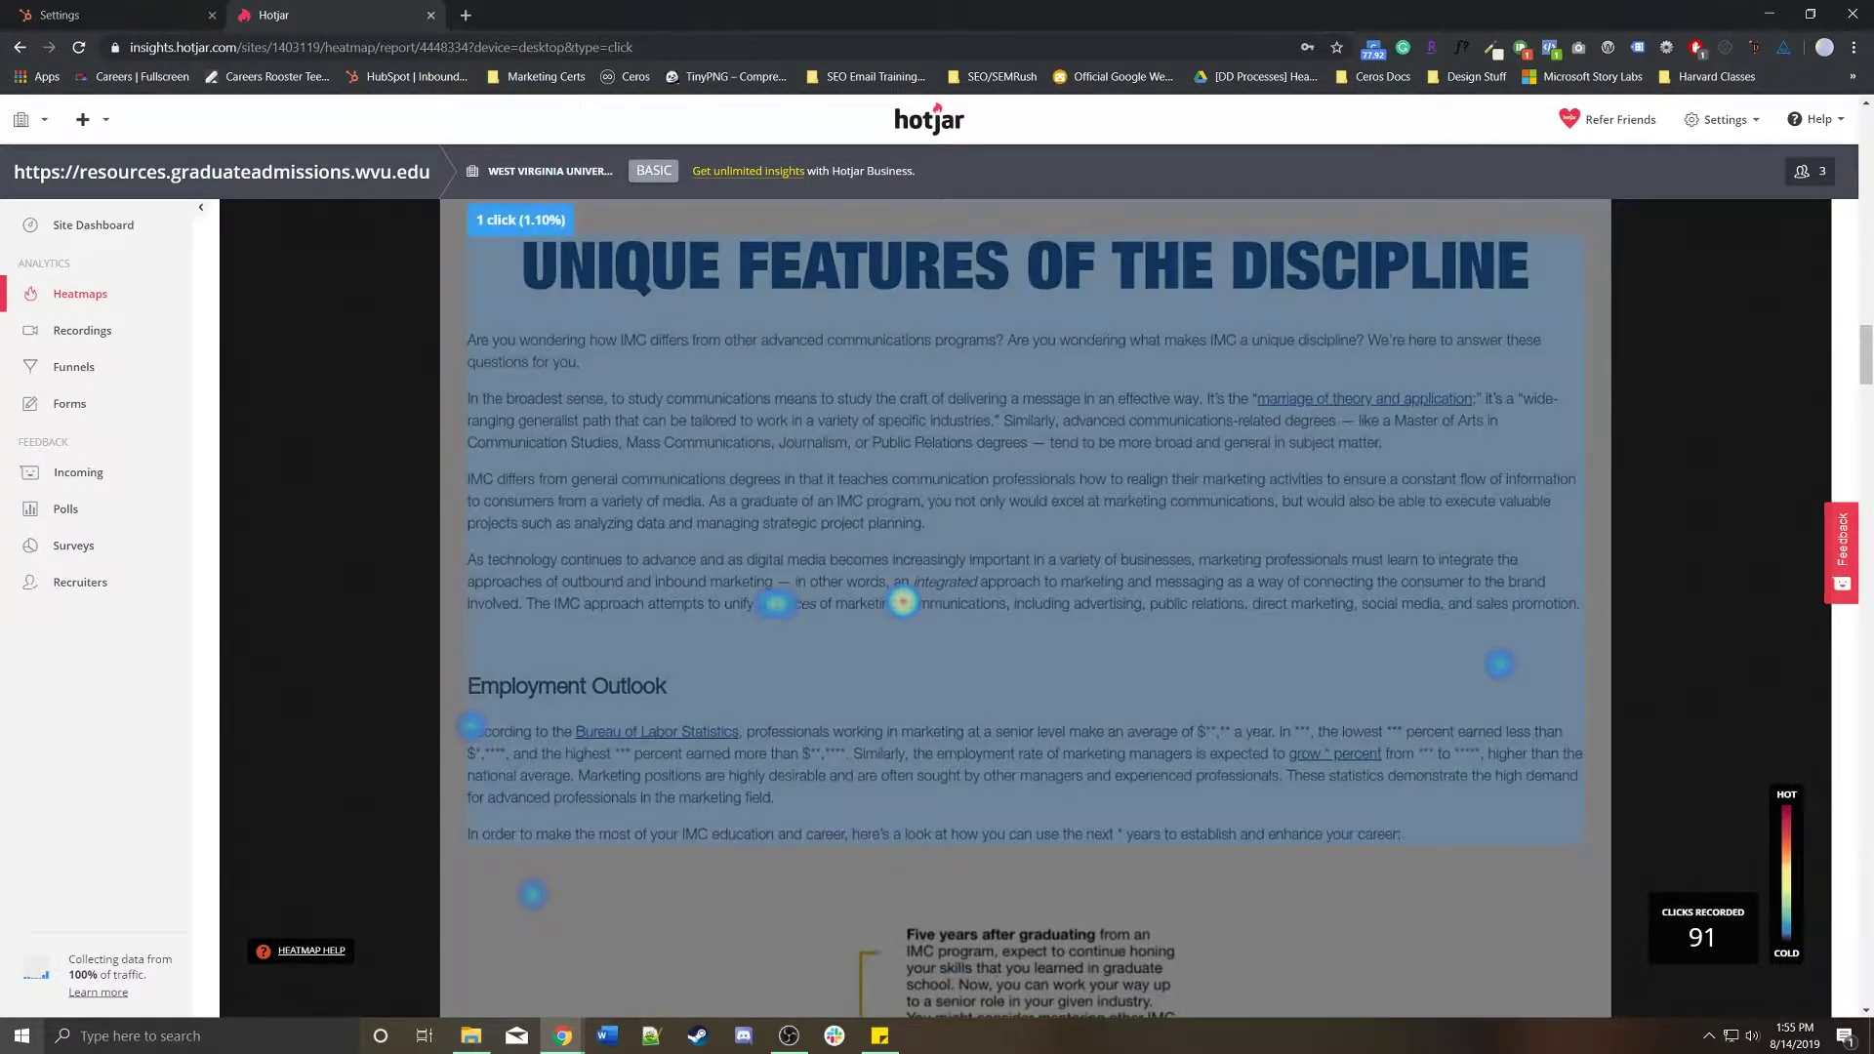
{"action": "scroll", "coordinate": [1025, 605], "scroll_direction": "down", "scroll_amount": 4}
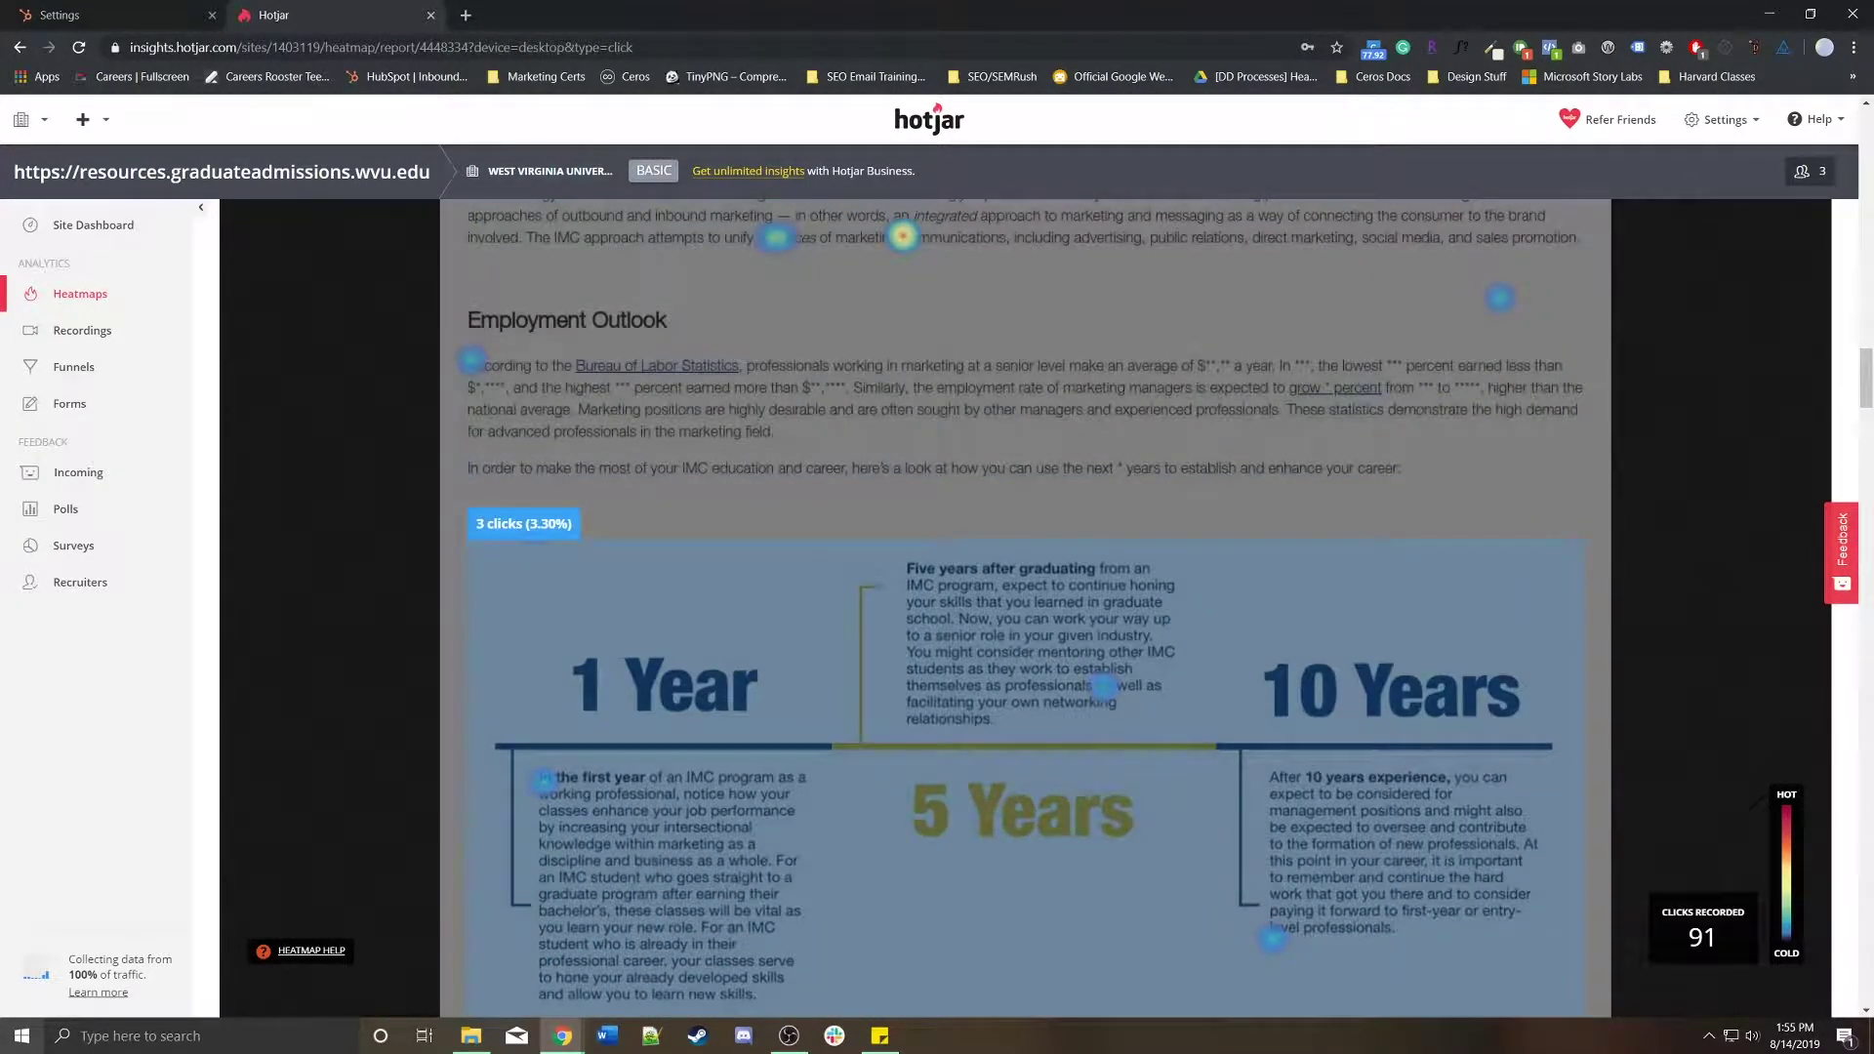
Examine the rest of the desktop click heatmap for Guide to IMC PP and switch the report to the Scroll heatmap.
{"action": "scroll", "coordinate": [1025, 605], "scroll_direction": "down", "scroll_amount": 11}
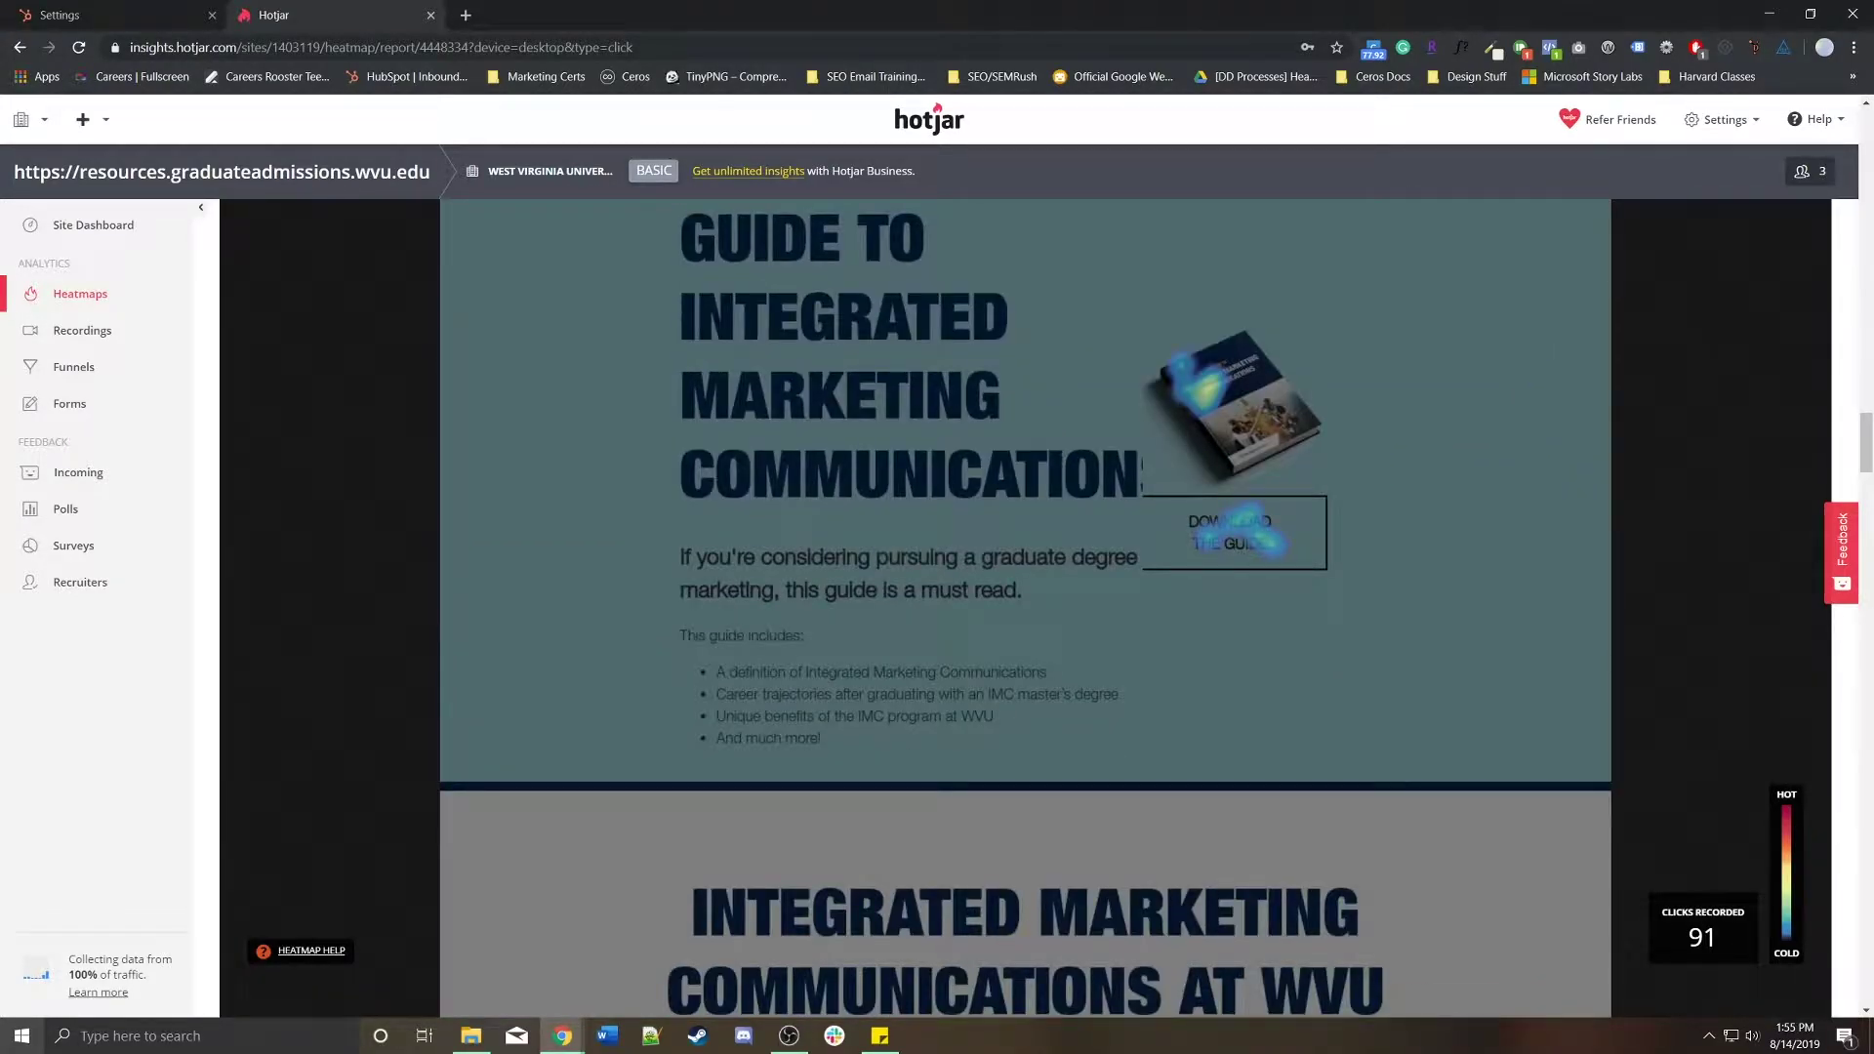
{"action": "scroll", "coordinate": [1025, 605], "scroll_direction": "up", "scroll_amount": 20}
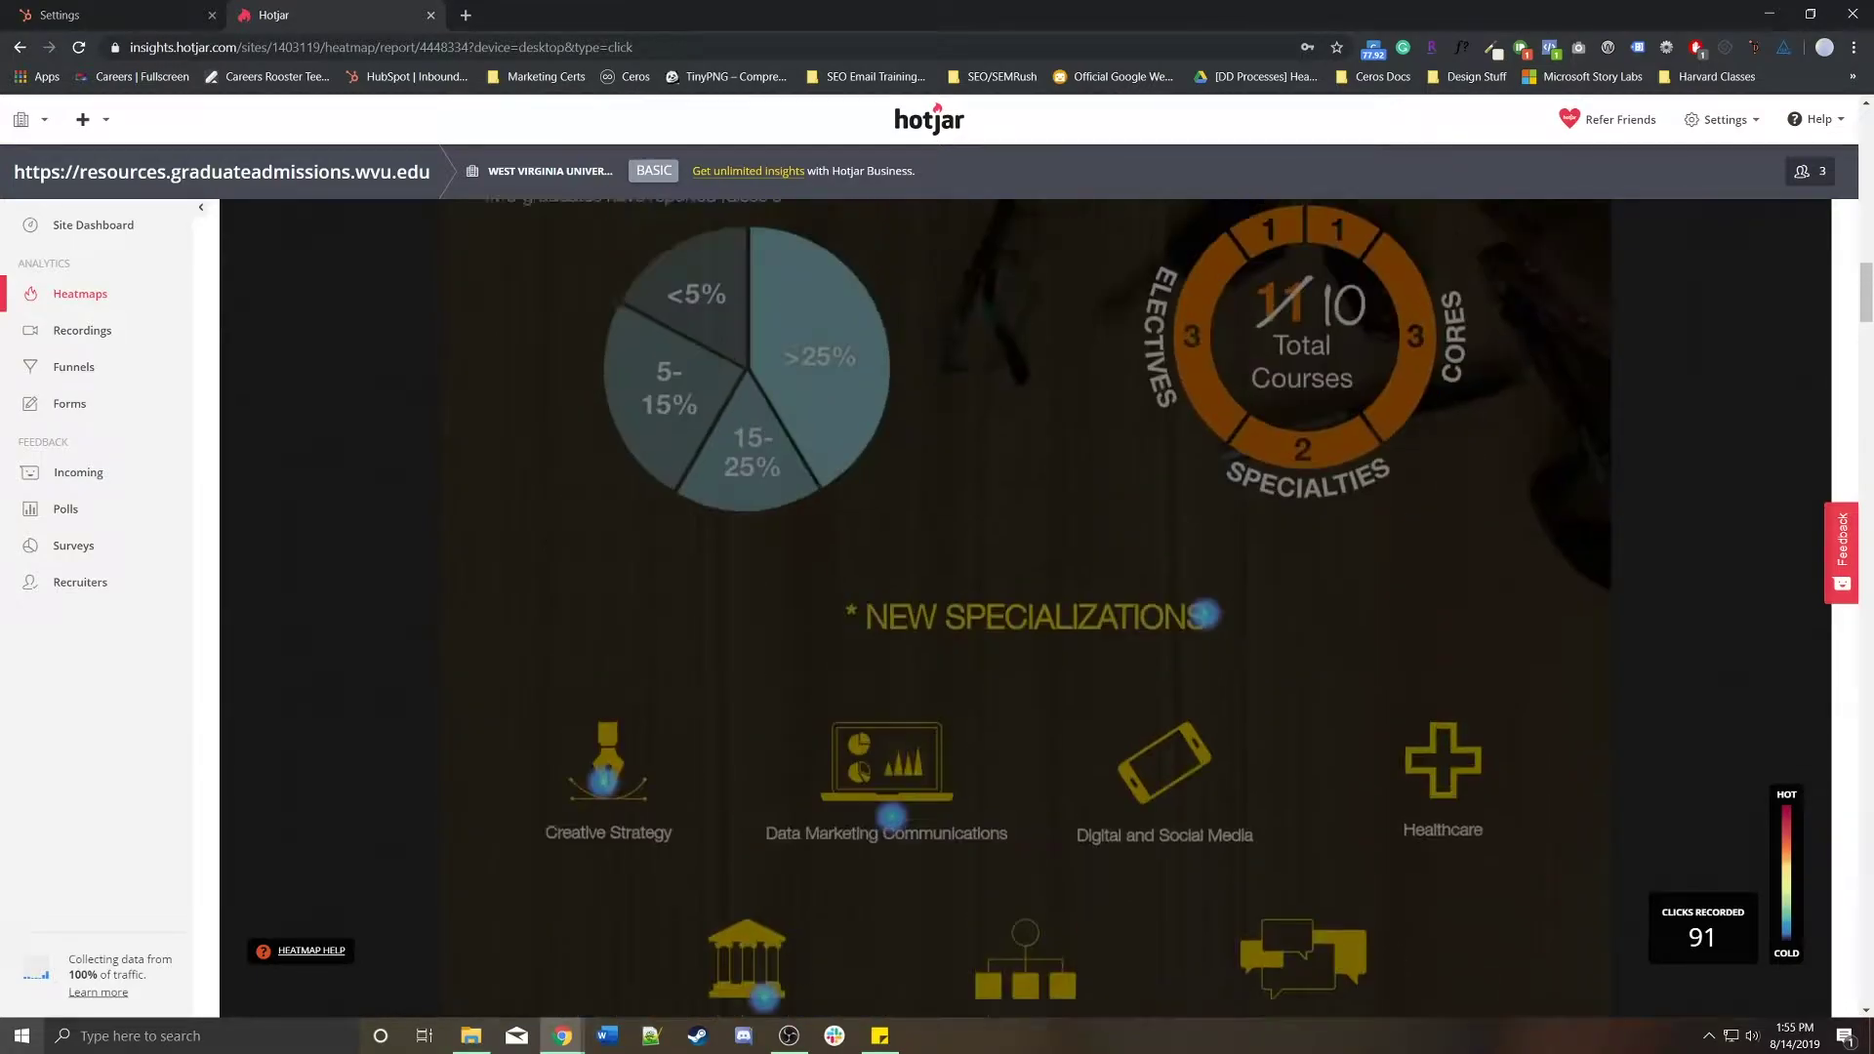
{"action": "scroll", "coordinate": [1025, 605], "scroll_direction": "up", "scroll_amount": 8}
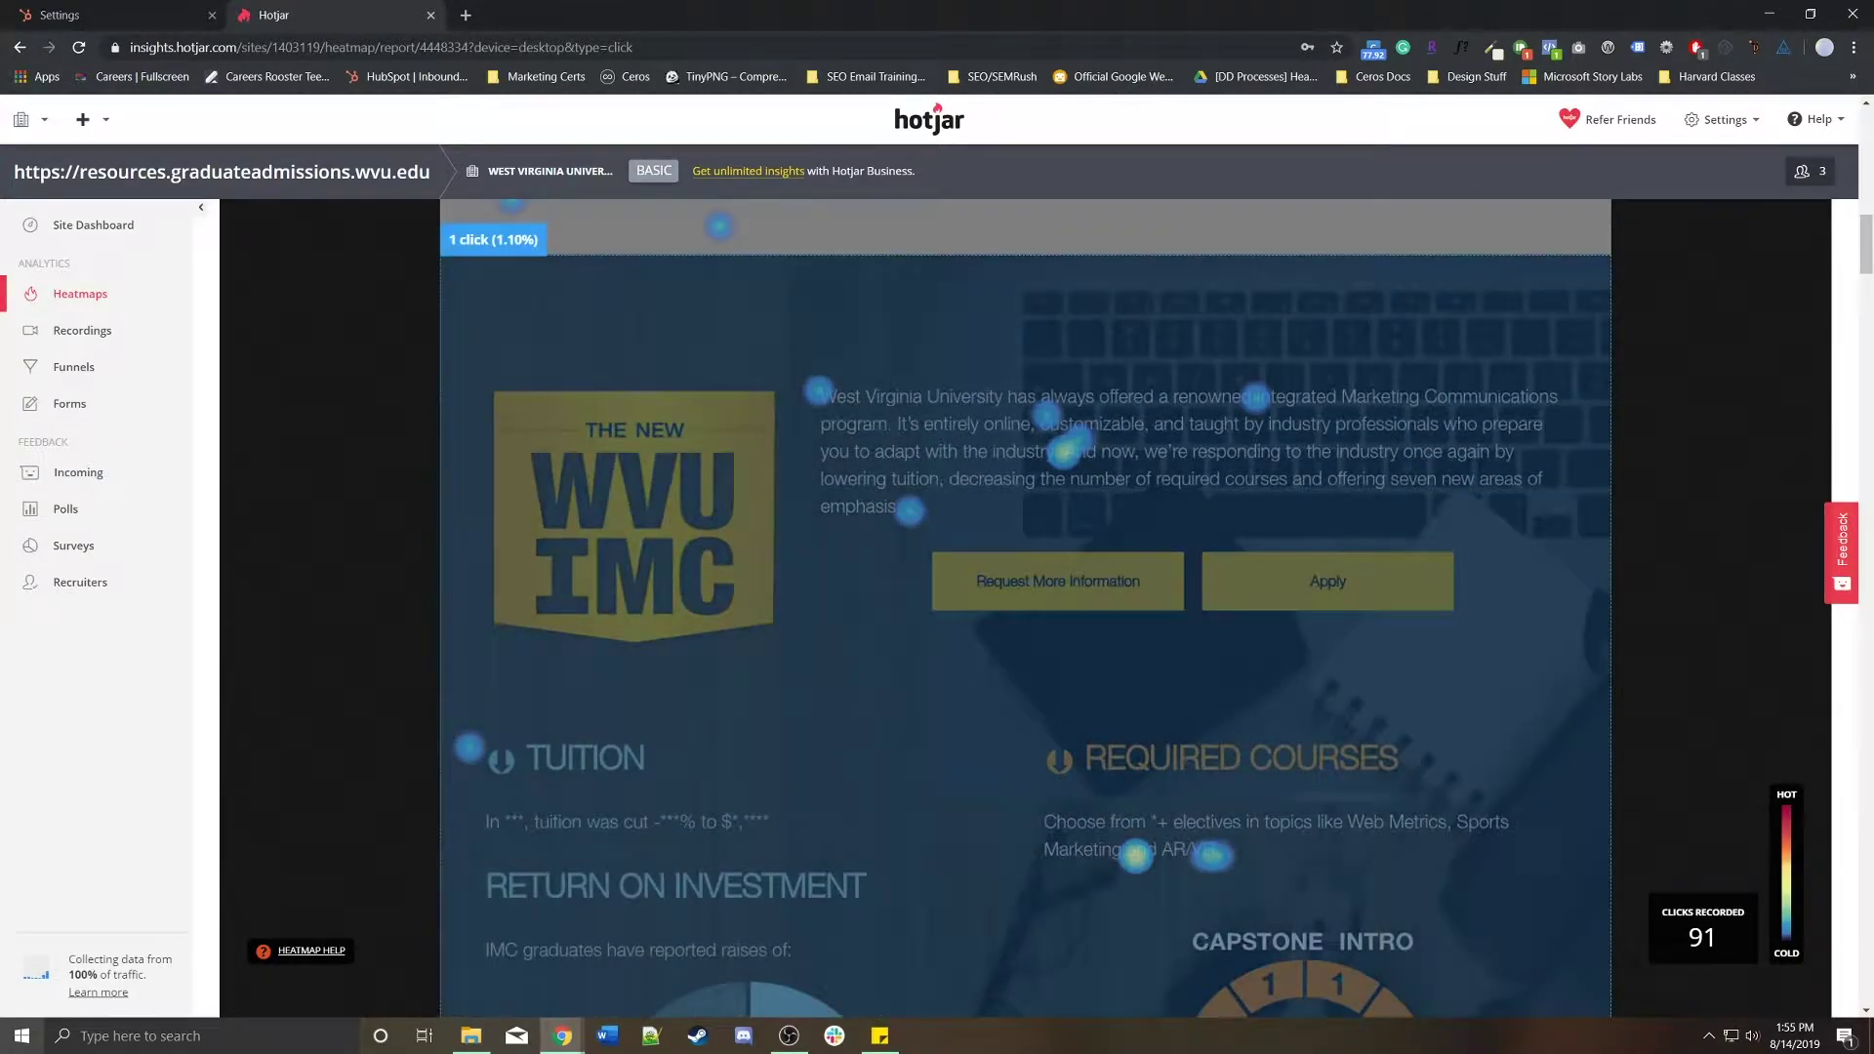
{"action": "scroll", "coordinate": [1024, 605], "scroll_direction": "up", "scroll_amount": 15}
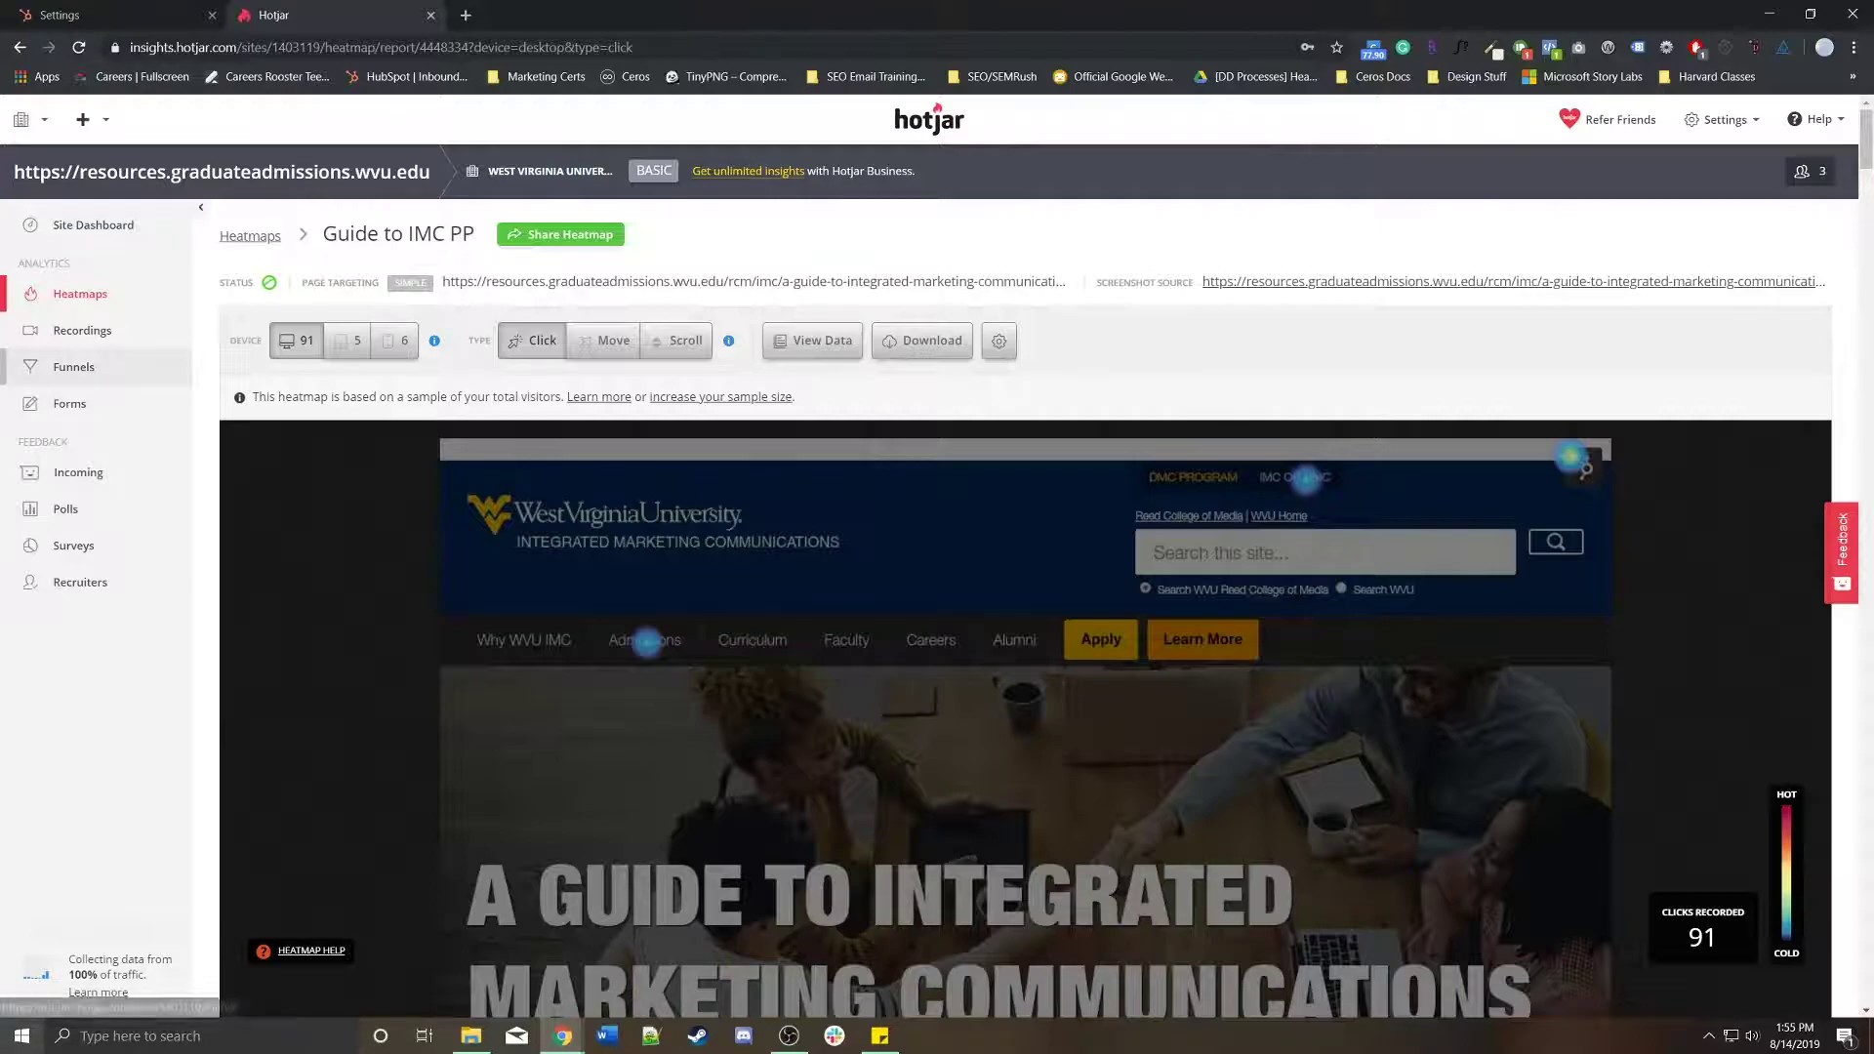
{"action": "left_click", "coordinate": [998, 340]}
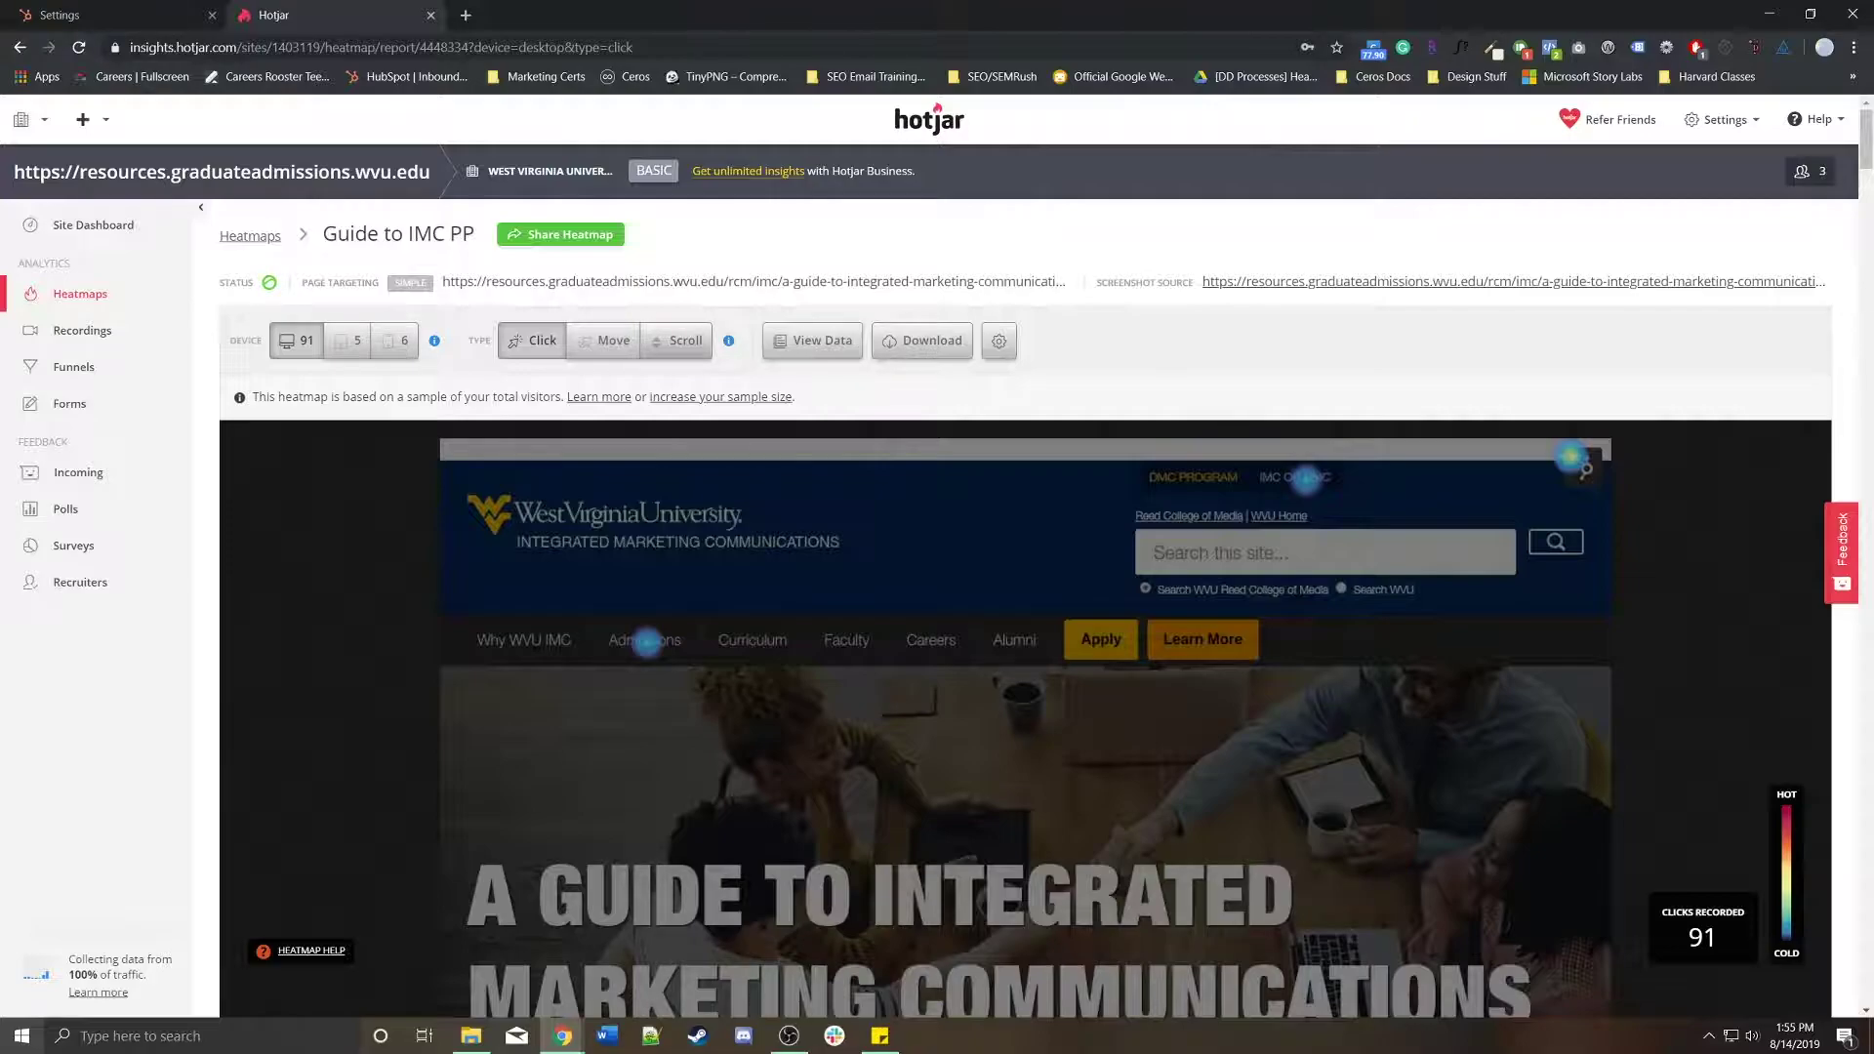
{"action": "left_click", "coordinate": [677, 341]}
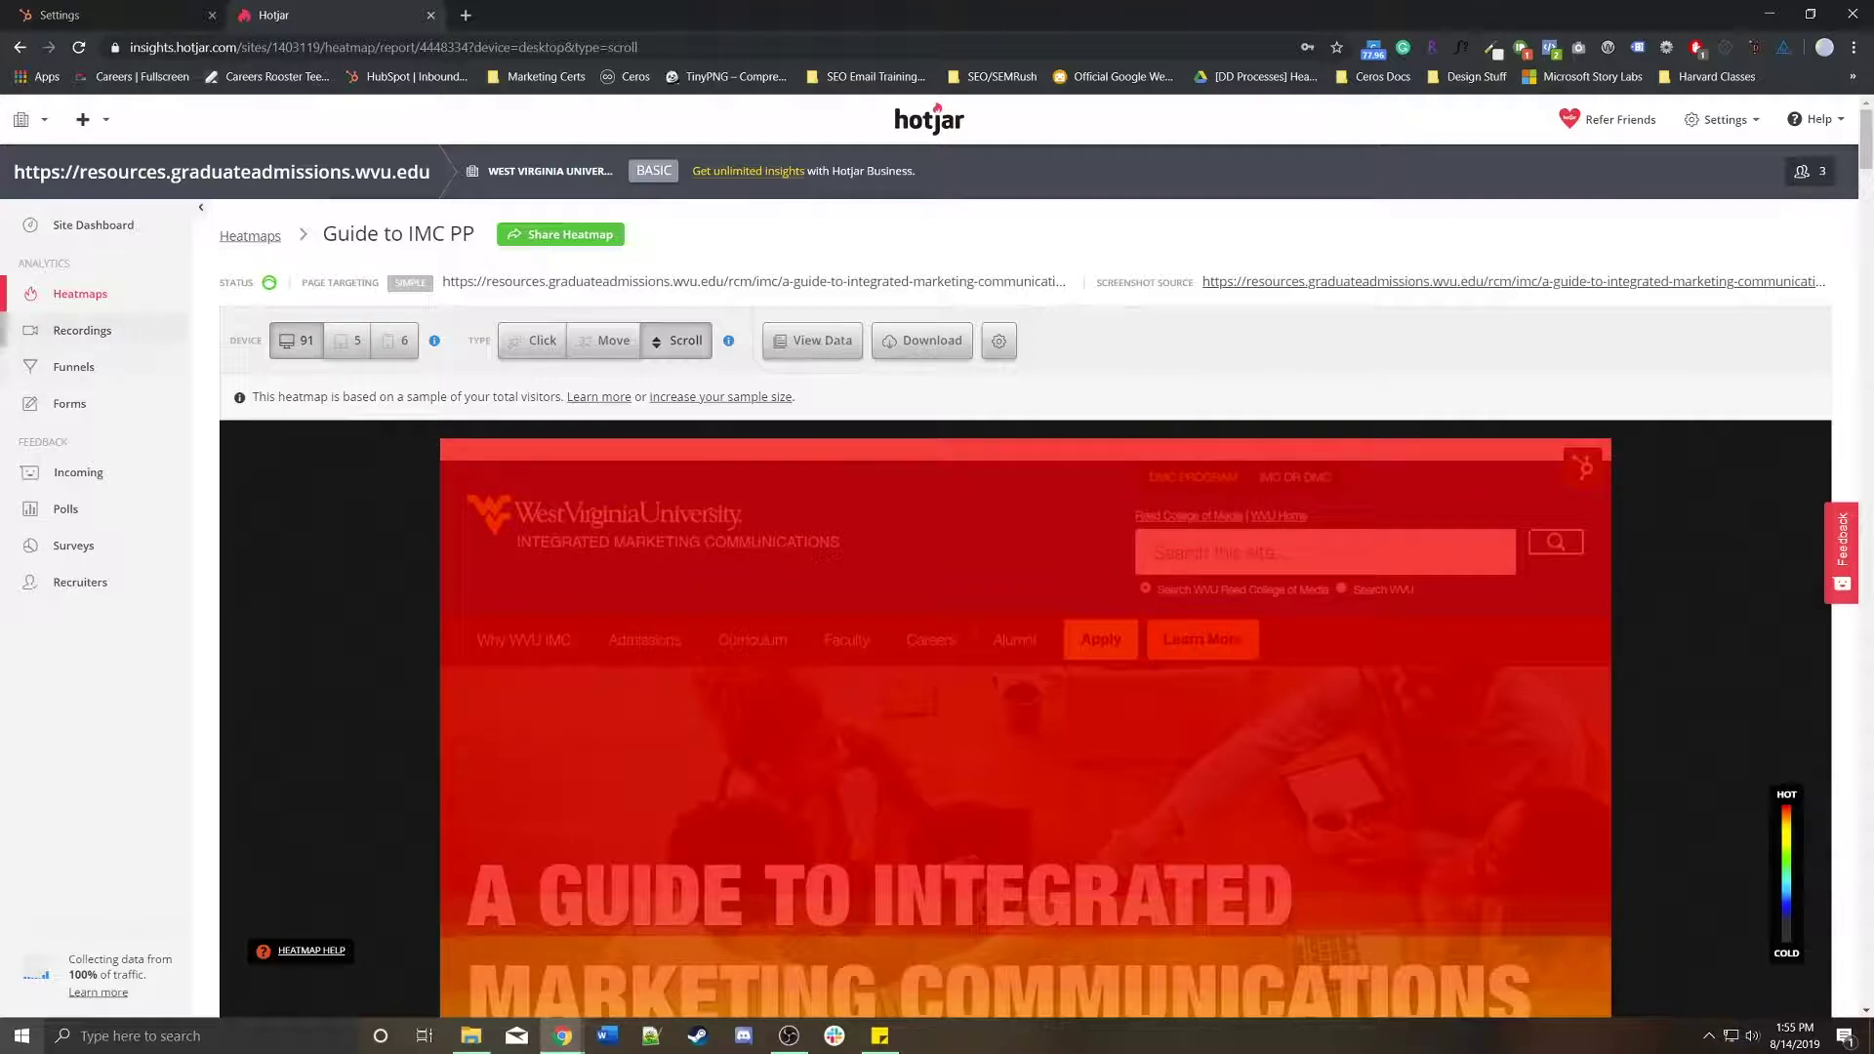
Start a new visitor recording snapshot of 100 recordings, covering visits to any page and only click & scroll sessions.
{"action": "left_click", "coordinate": [82, 330]}
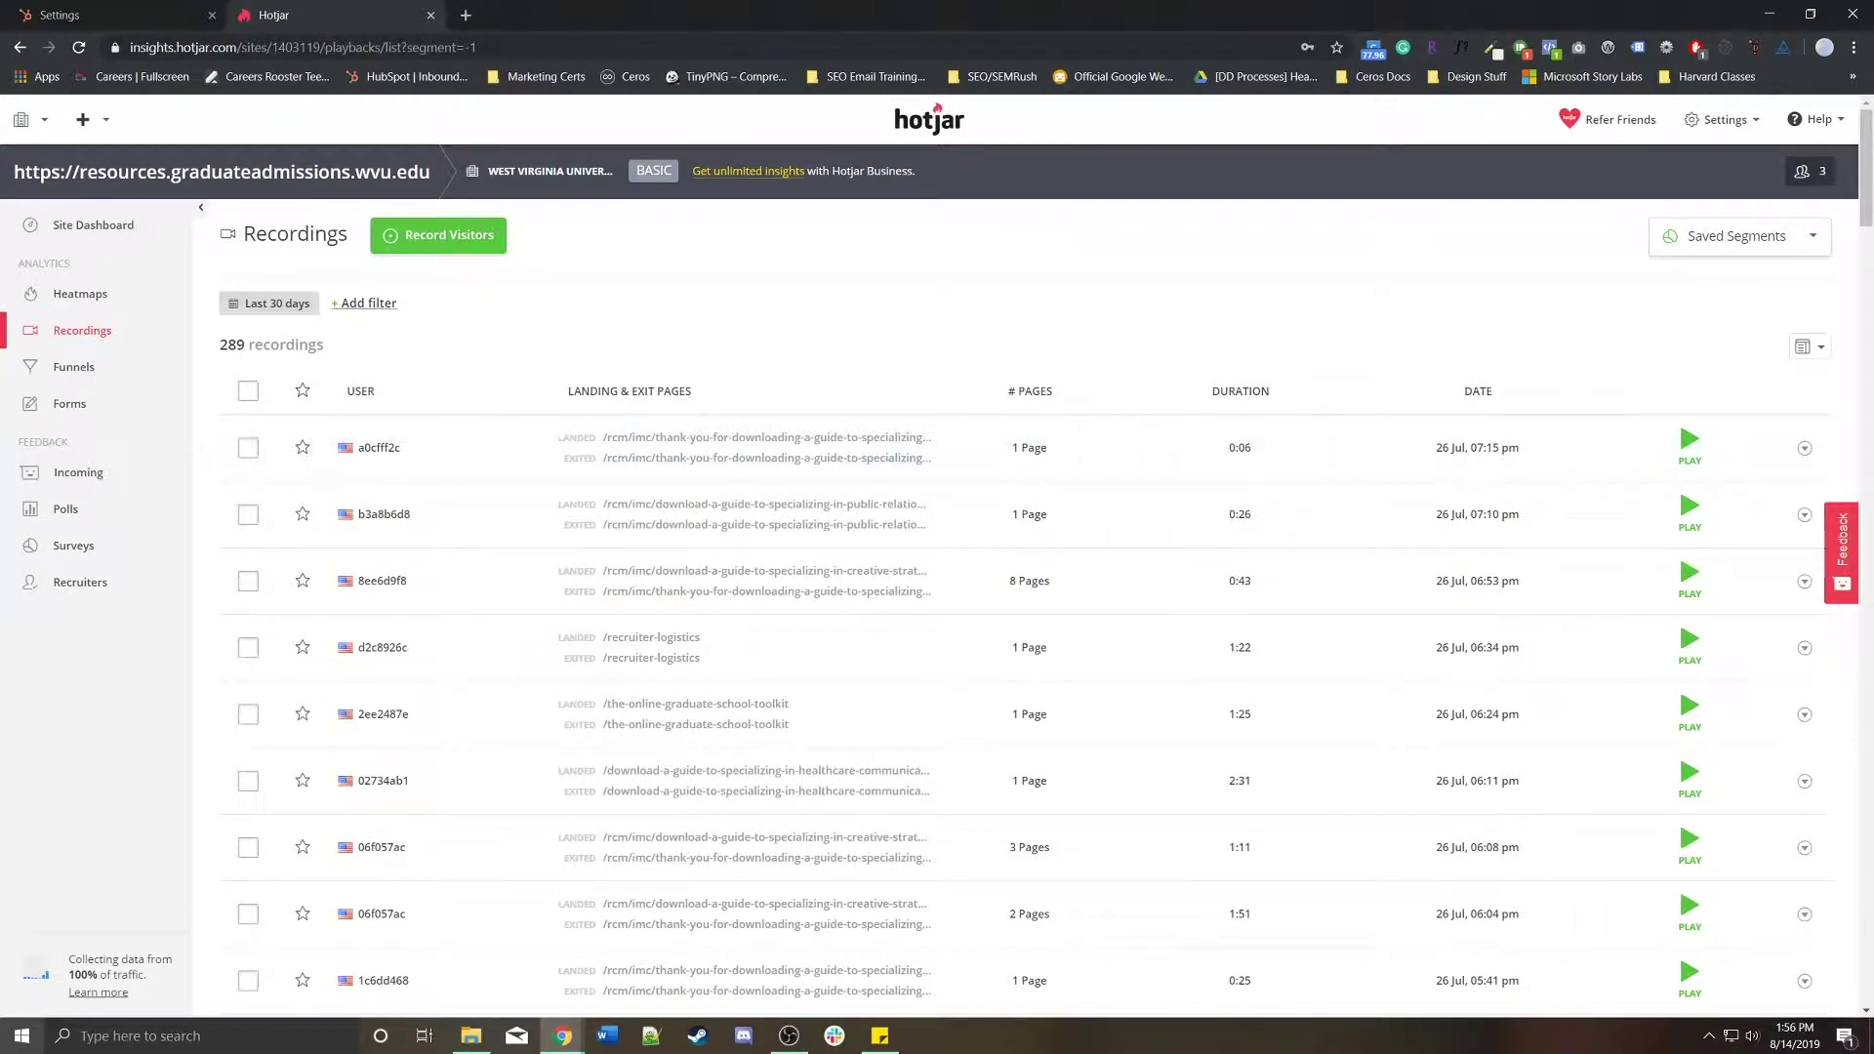
{"action": "left_click", "coordinate": [439, 235]}
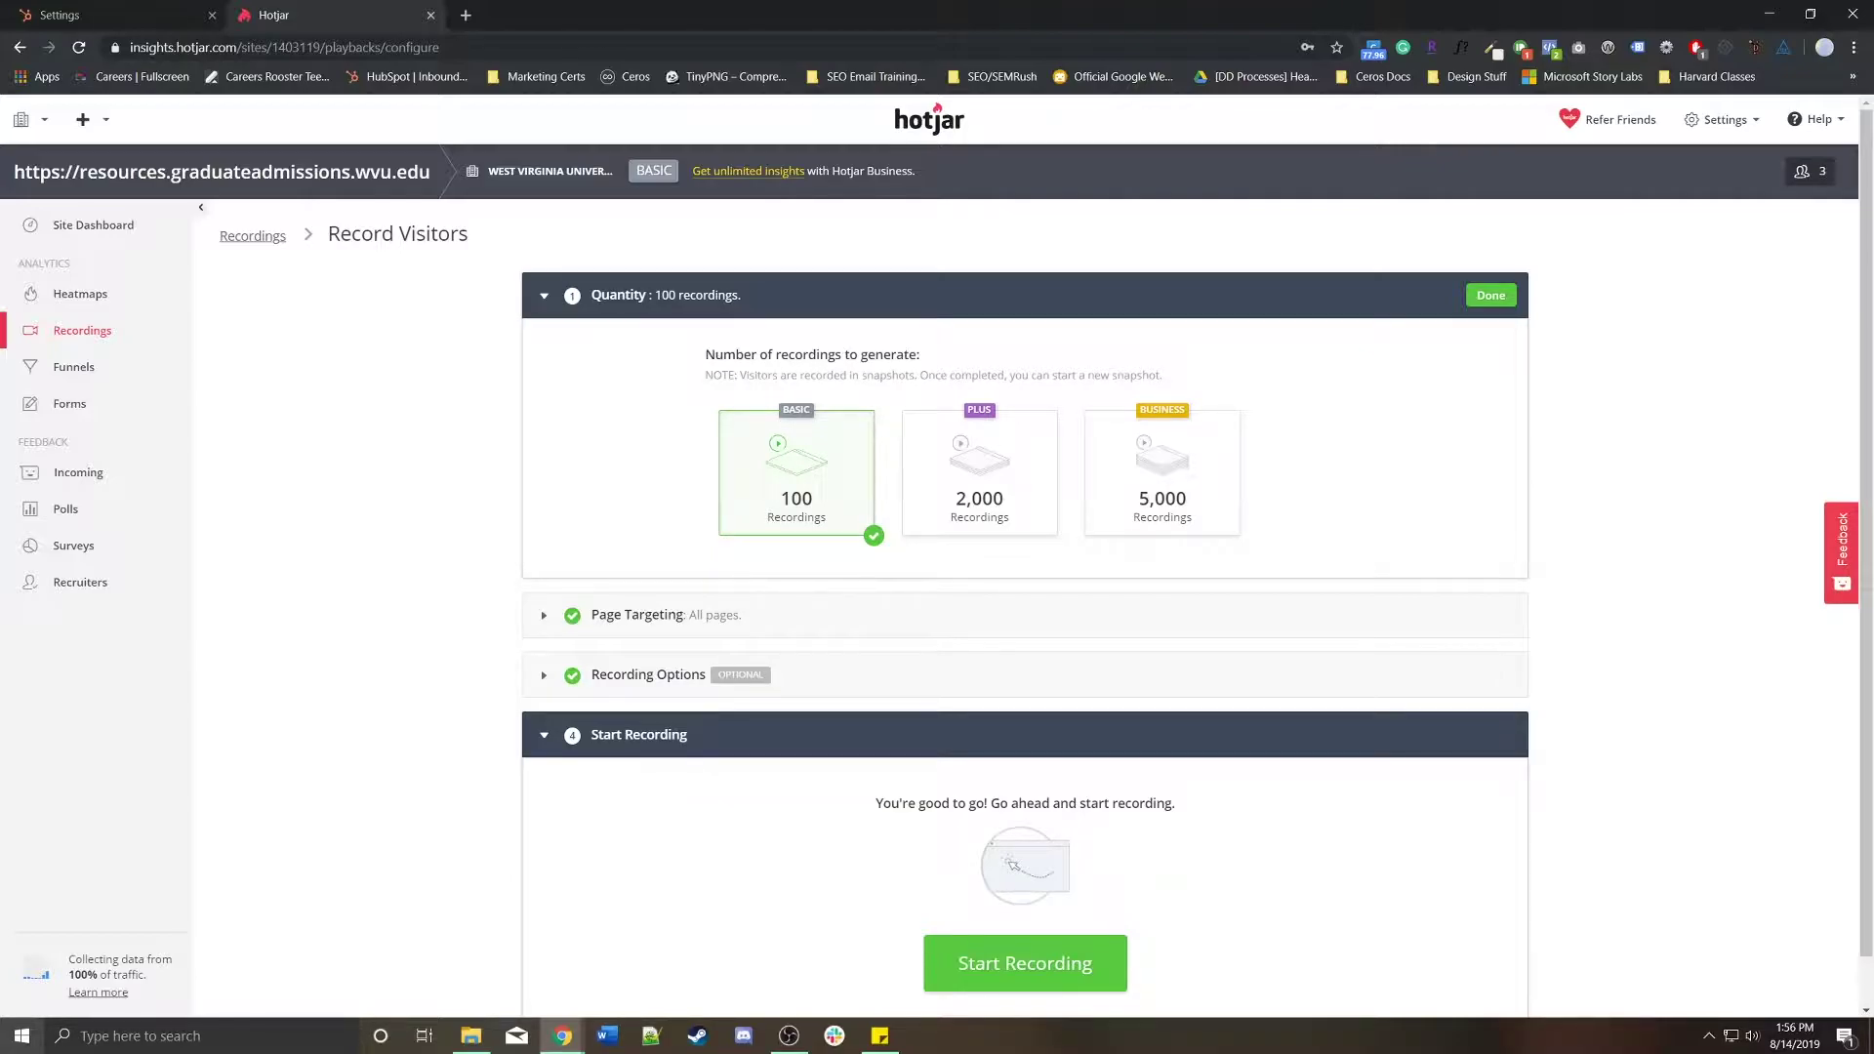
{"action": "left_click", "coordinate": [1489, 294]}
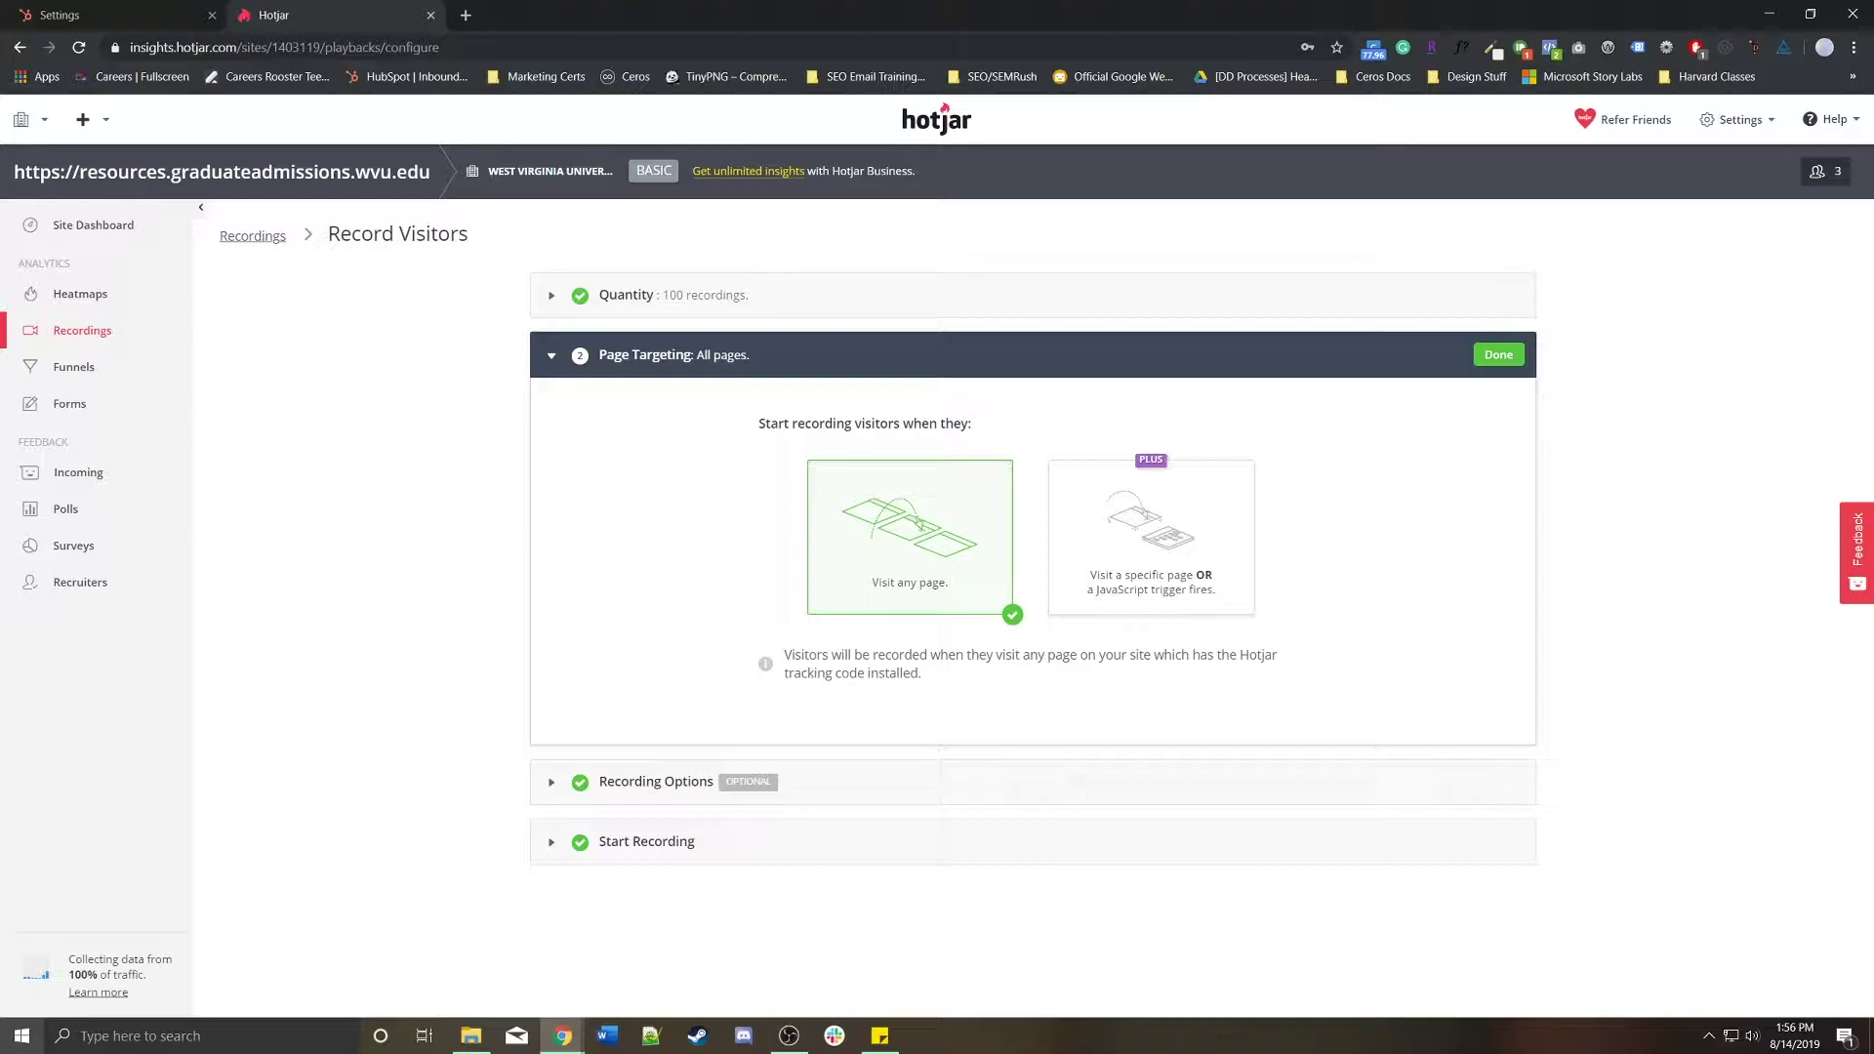
{"action": "left_click", "coordinate": [1497, 354]}
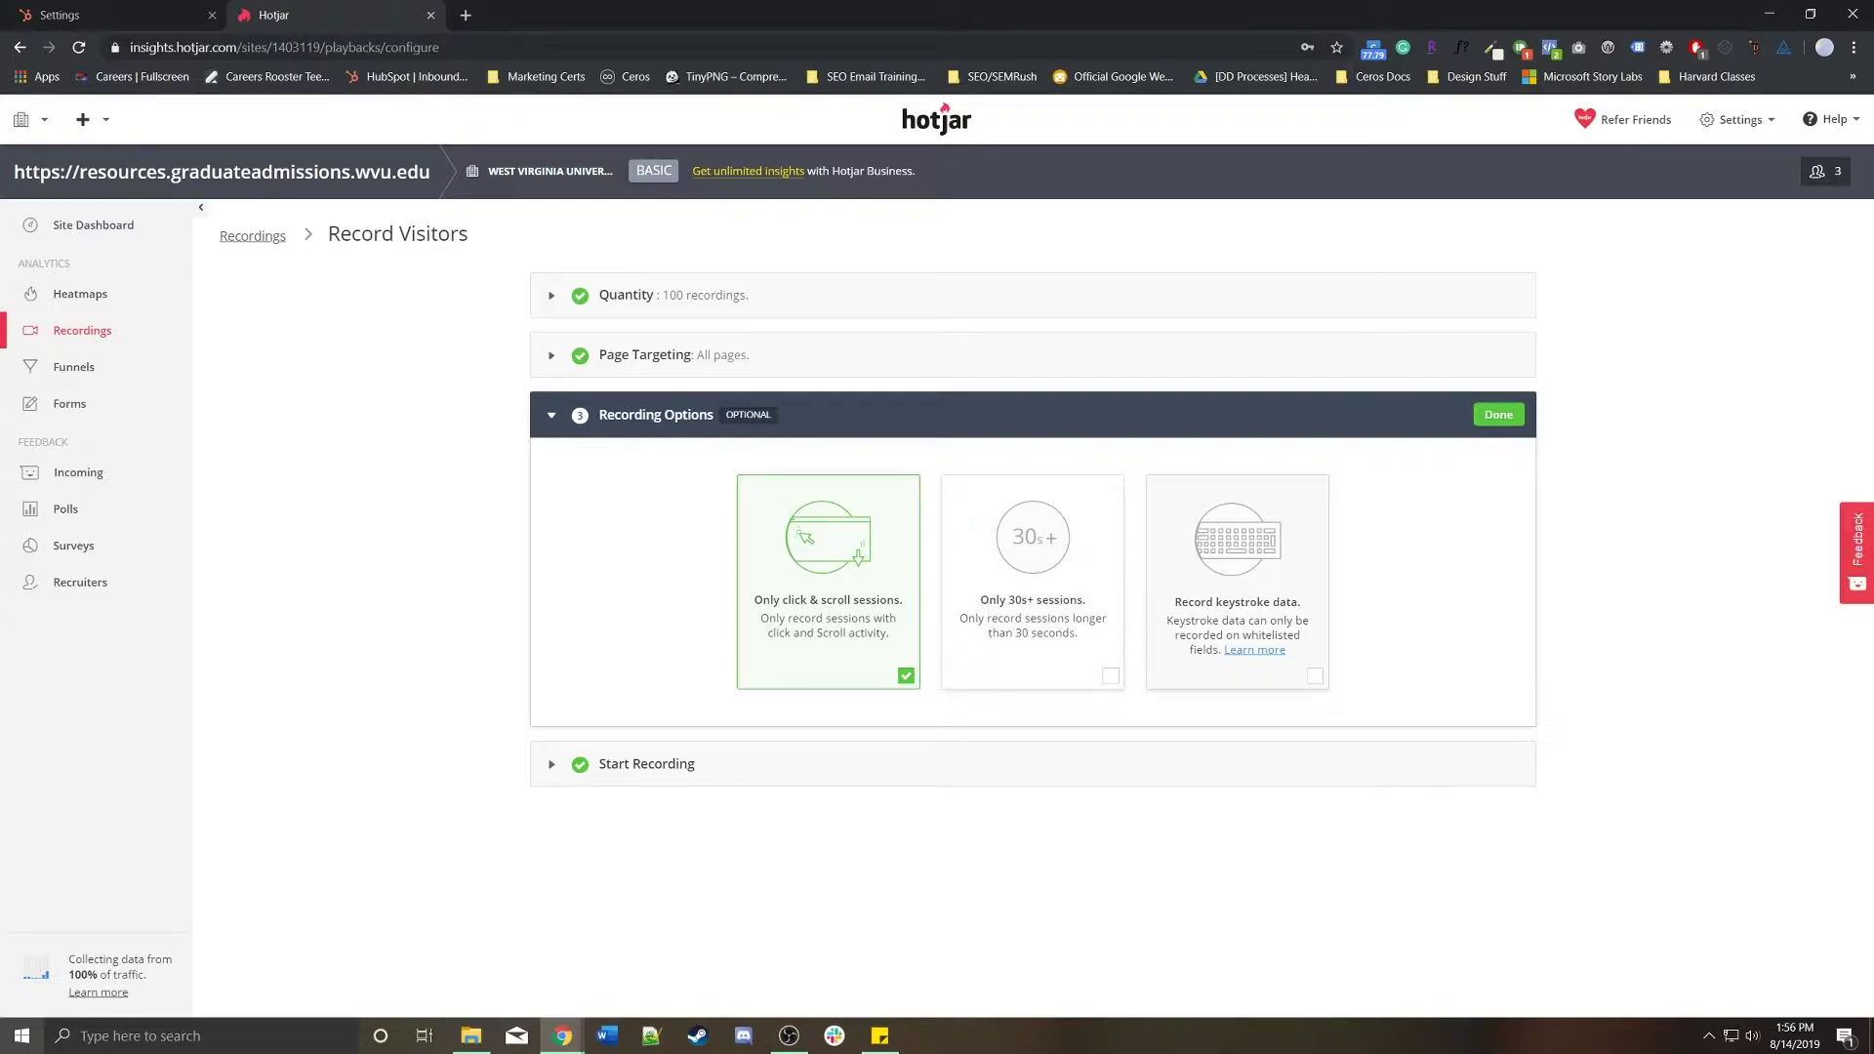
{"action": "left_click", "coordinate": [1497, 414]}
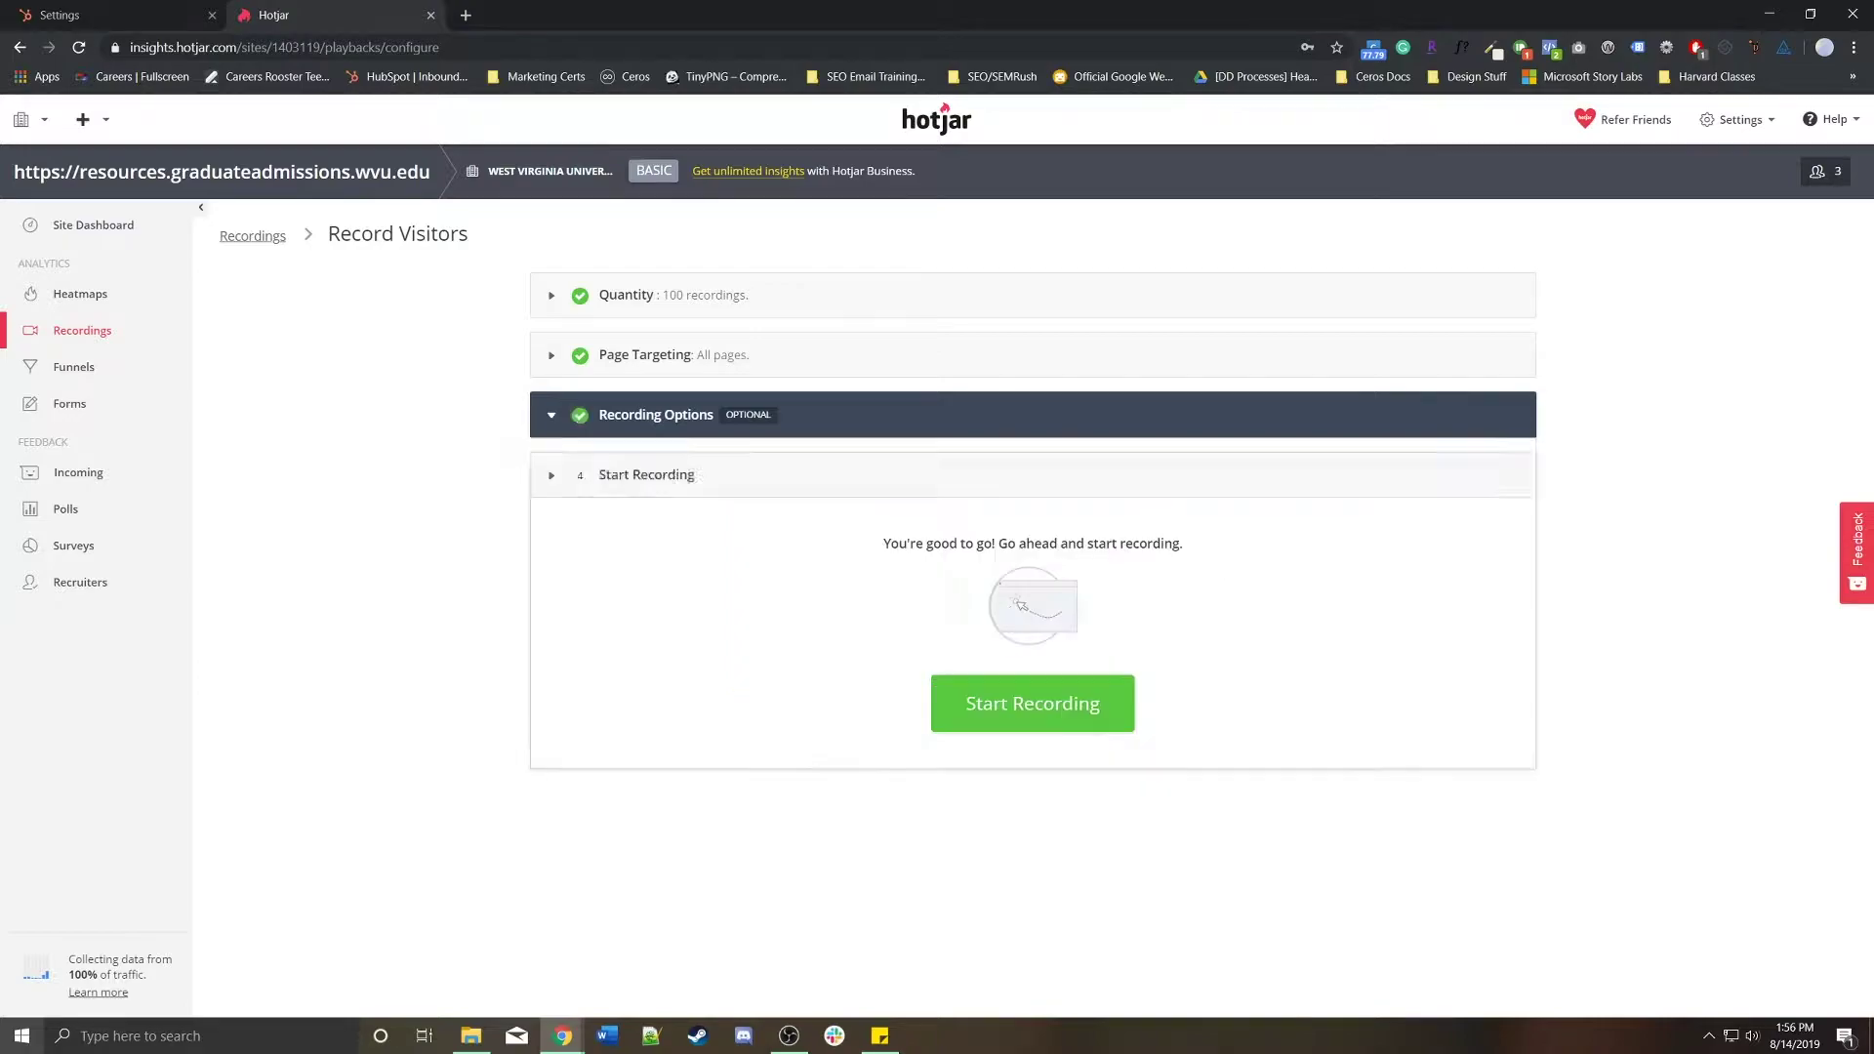
{"action": "left_click", "coordinate": [1033, 703]}
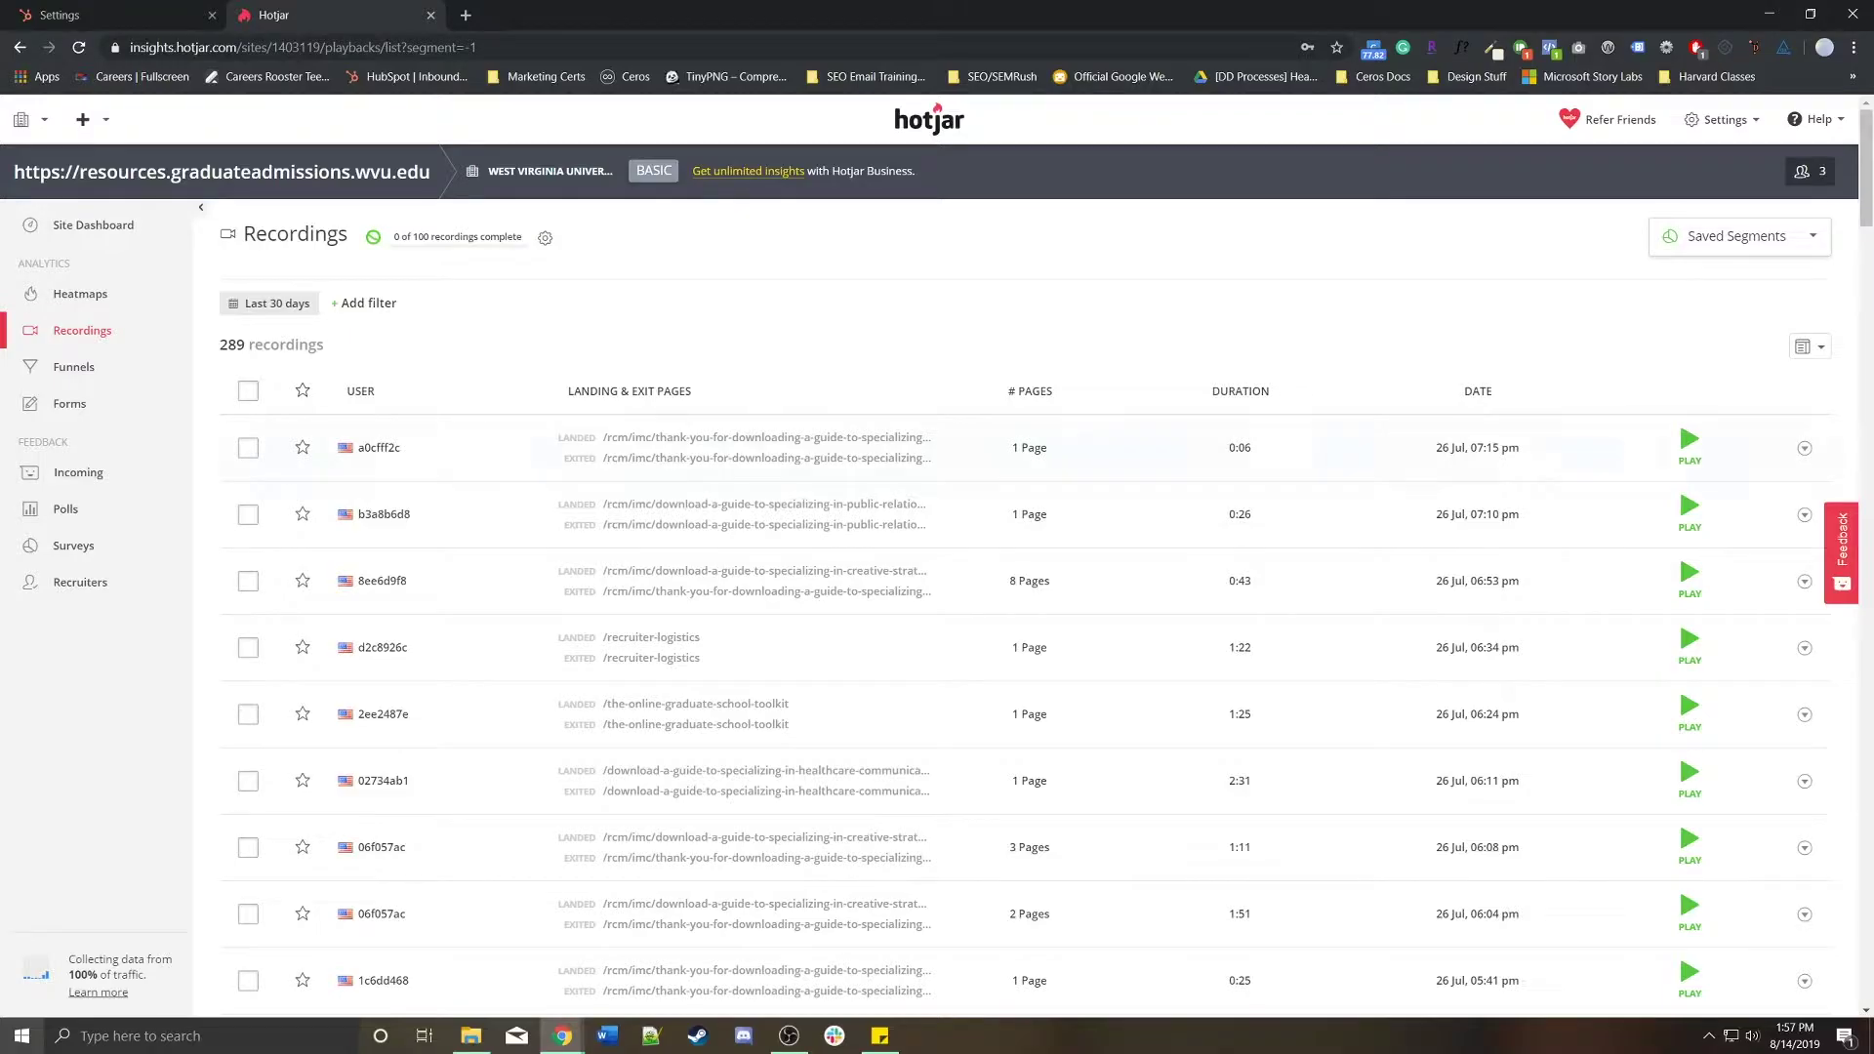
Look through the list of visitor recordings from the last 30 days, checking the page count of the 26 Jul, 06:53 pm session.
{"action": "scroll", "coordinate": [1025, 585], "scroll_direction": "down", "scroll_amount": 3}
{"action": "scroll", "coordinate": [1024, 487], "scroll_direction": "up", "scroll_amount": 2}
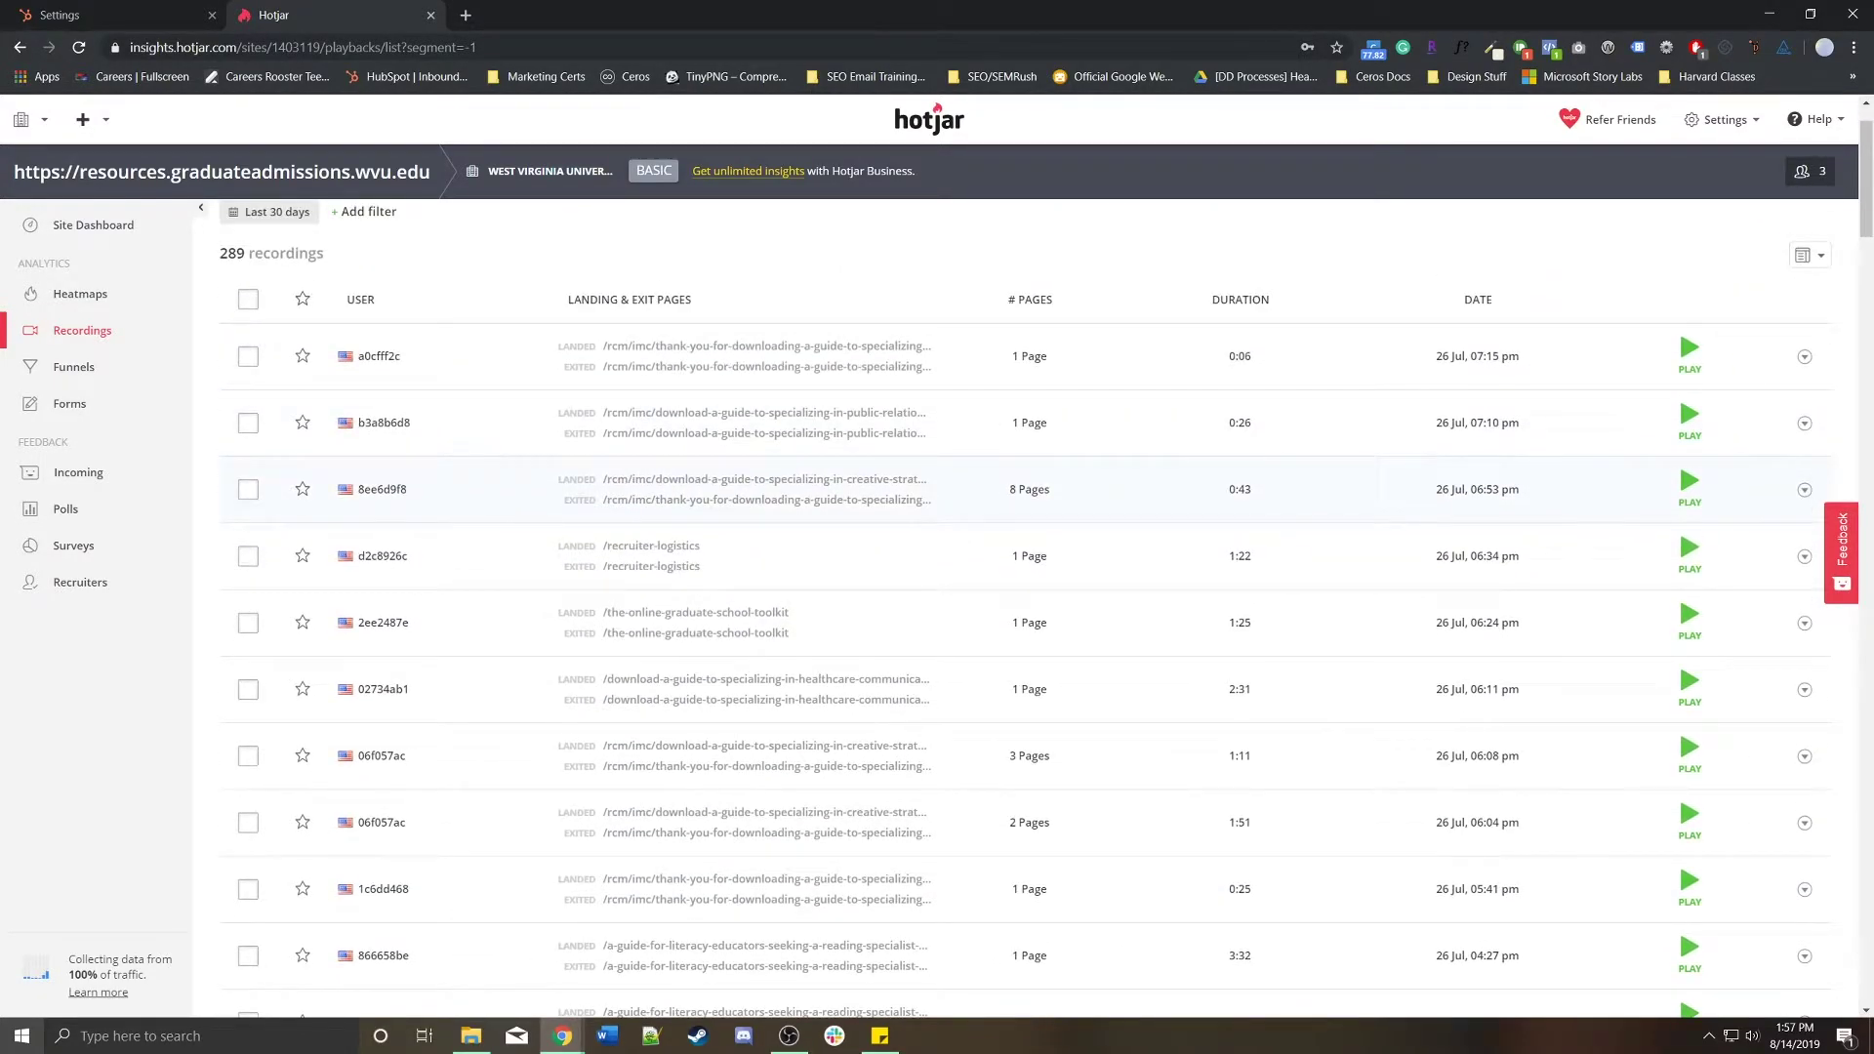
{"action": "triple_click", "coordinate": [1030, 489]}
{"action": "scroll", "coordinate": [1029, 493], "scroll_direction": "down", "scroll_amount": 3}
{"action": "scroll", "coordinate": [1030, 501], "scroll_direction": "down", "scroll_amount": 3}
{"action": "scroll", "coordinate": [1030, 500], "scroll_direction": "up", "scroll_amount": 7}
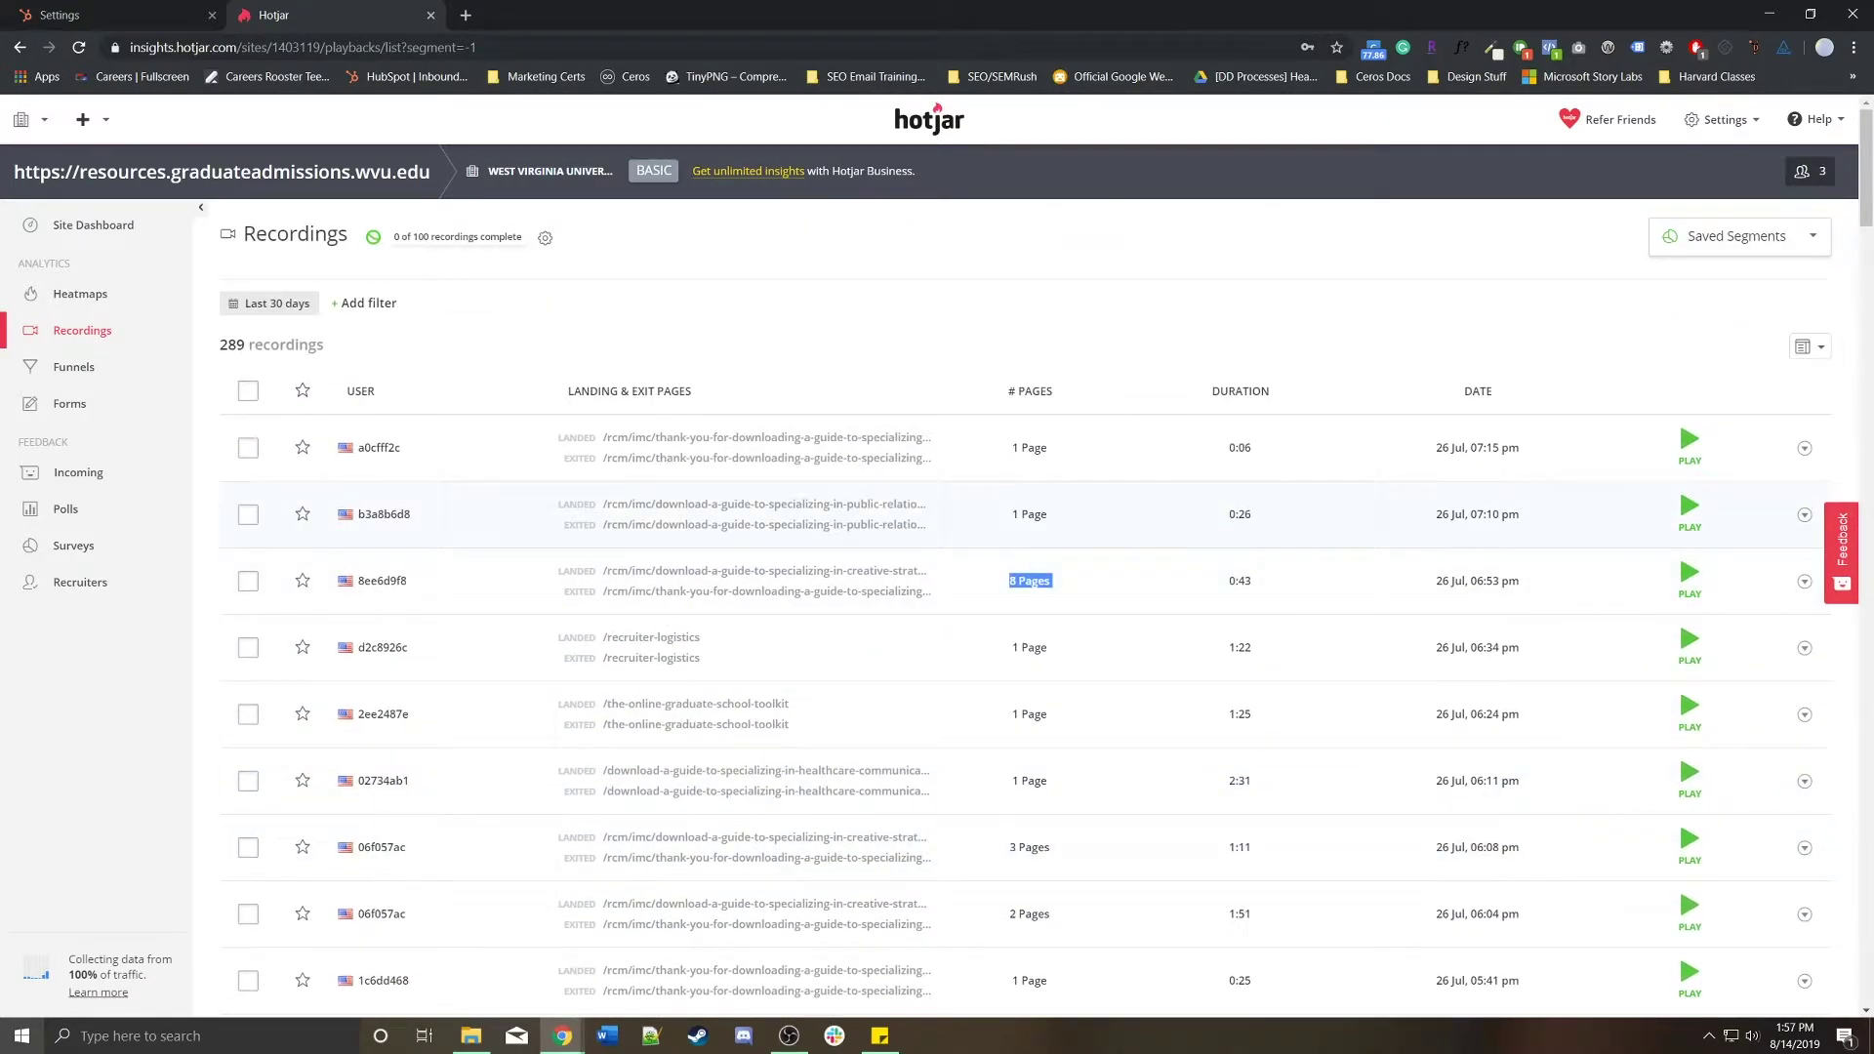